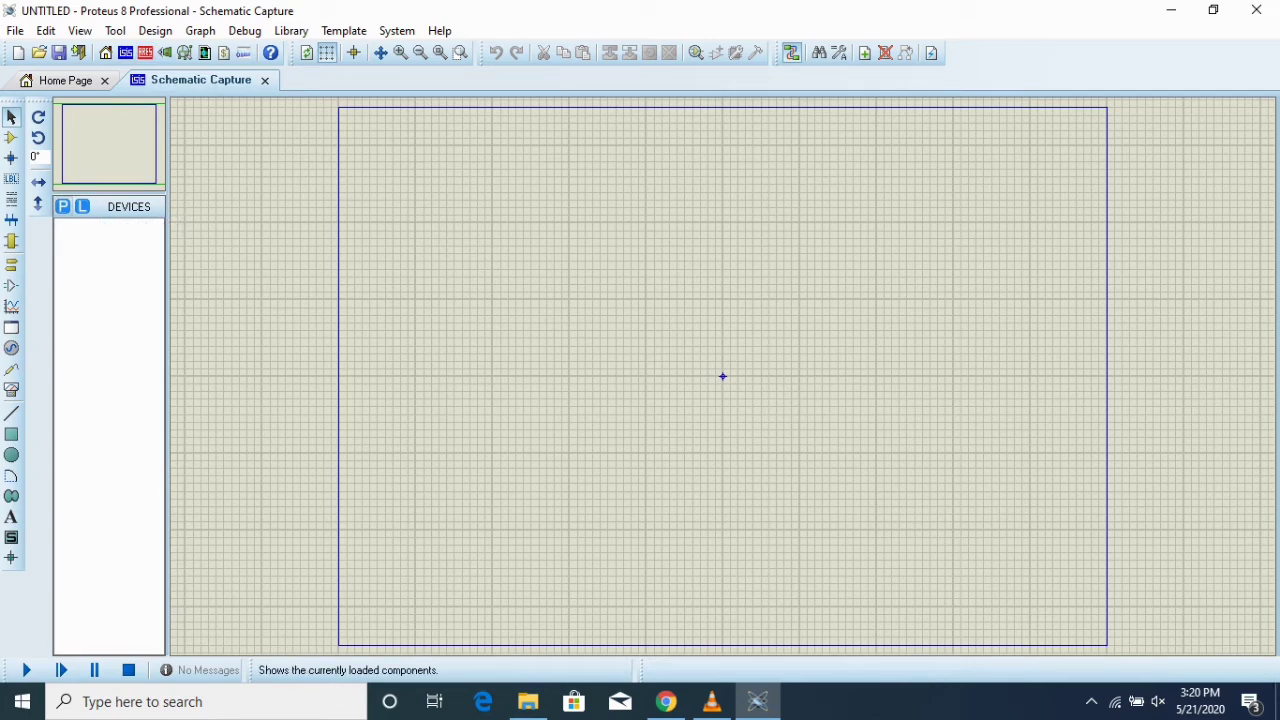
Find the simple two-input AND gate in the device library and add it to the project's device list.
key(p)
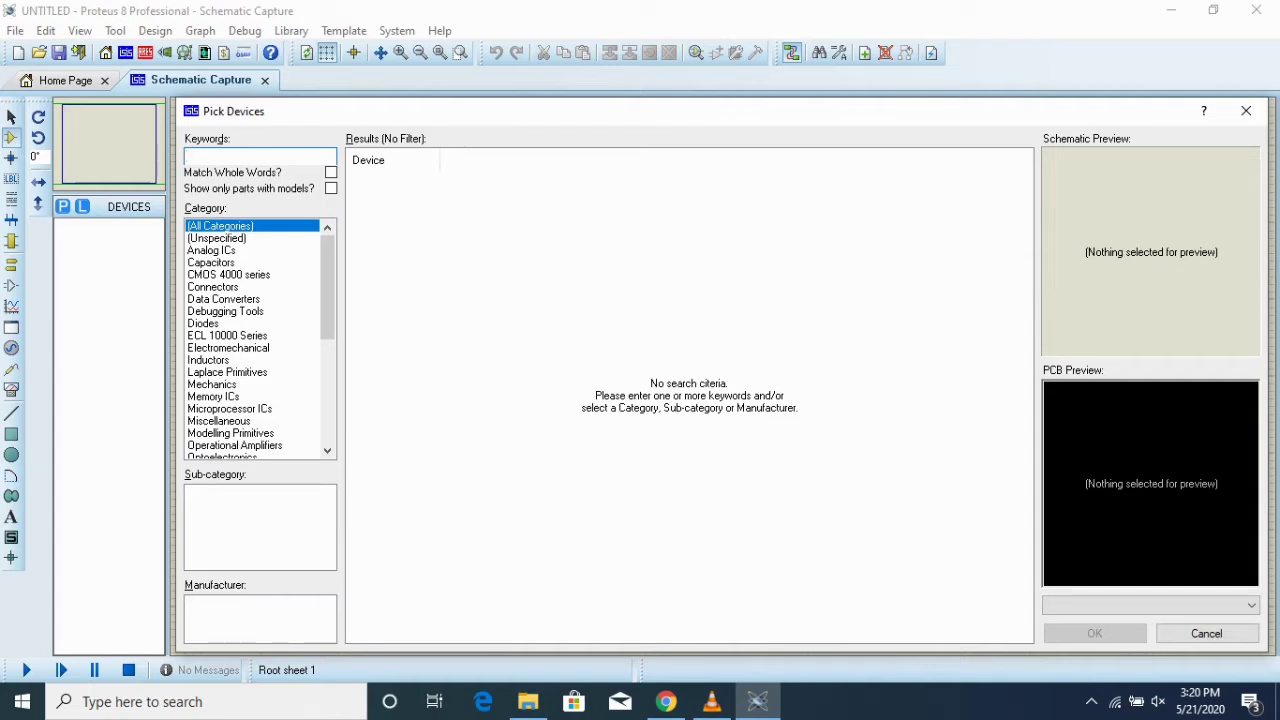
text(AN)
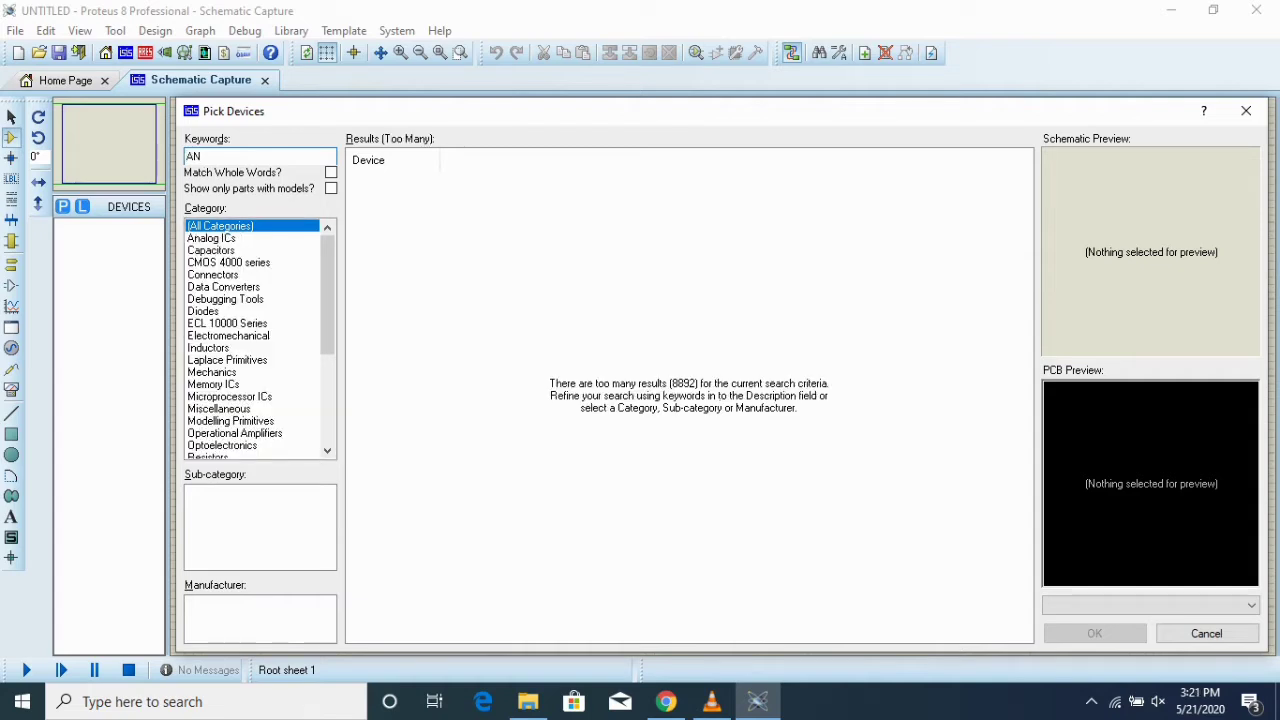
text(D)
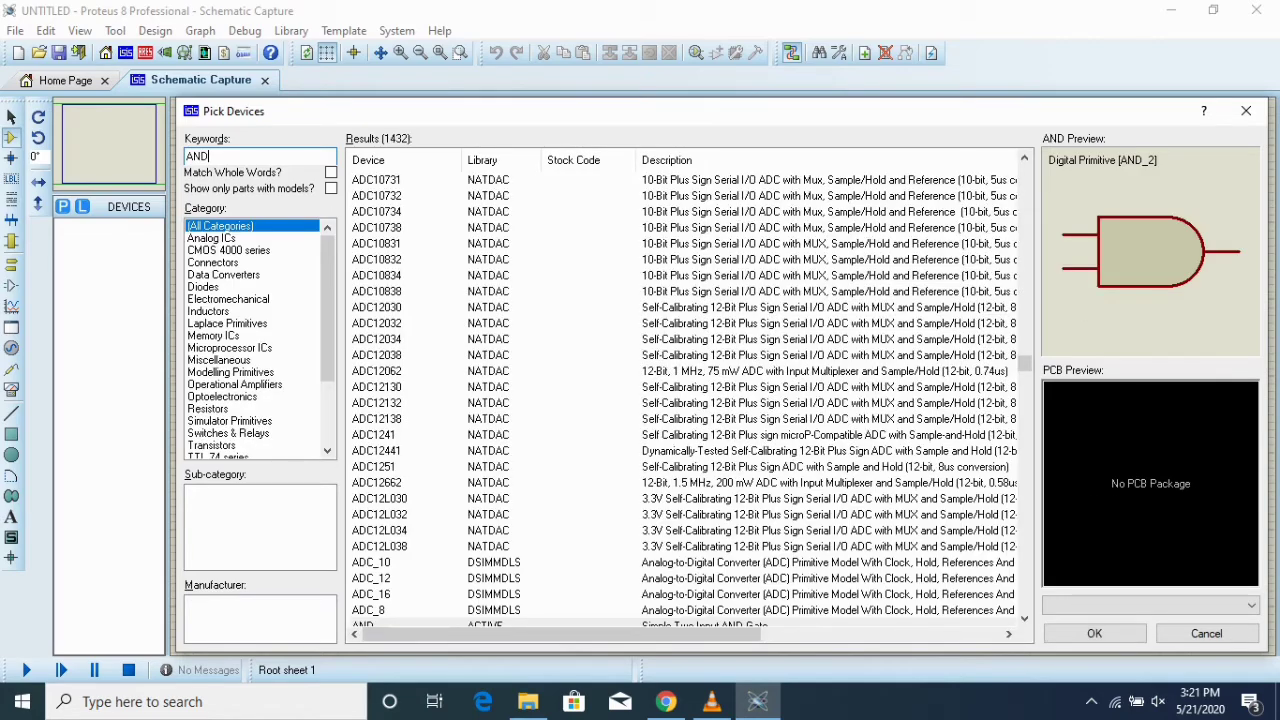
key(Return)
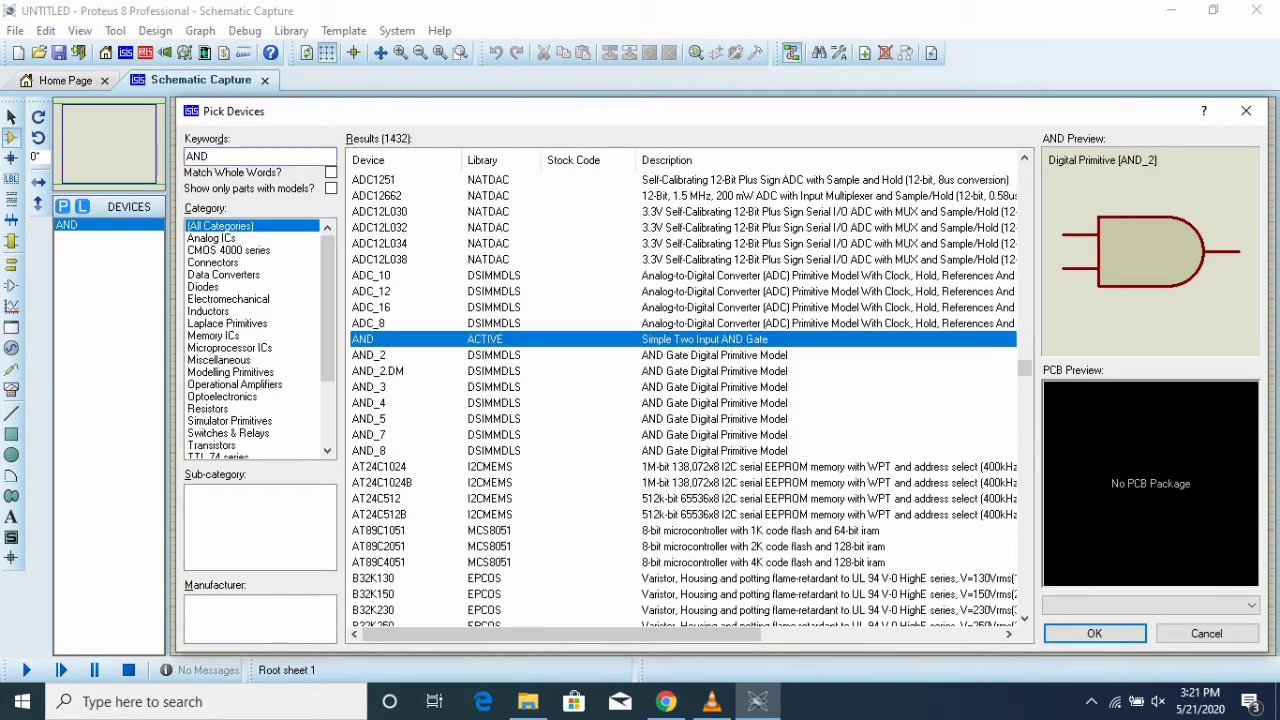
Add the simple two-input OR gate and the simple digital inverter NOT from the ACTIVE library to the device list.
key(BackSpace)
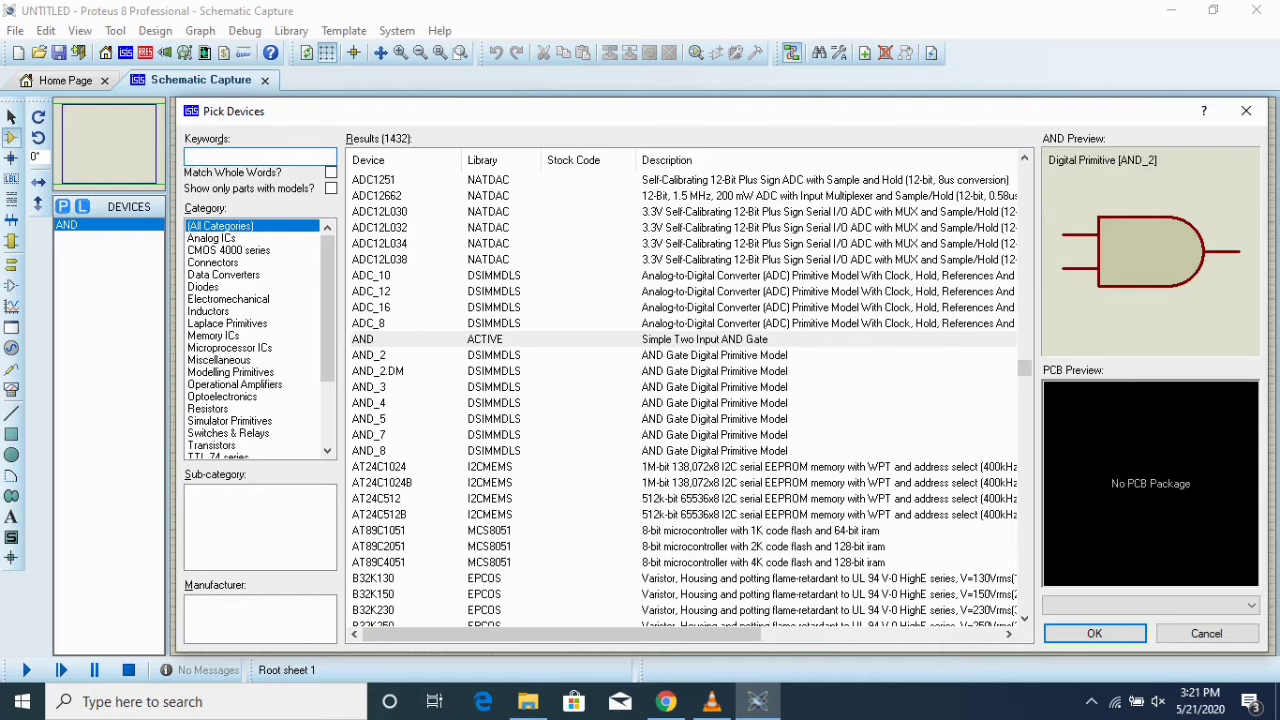
text(OR)
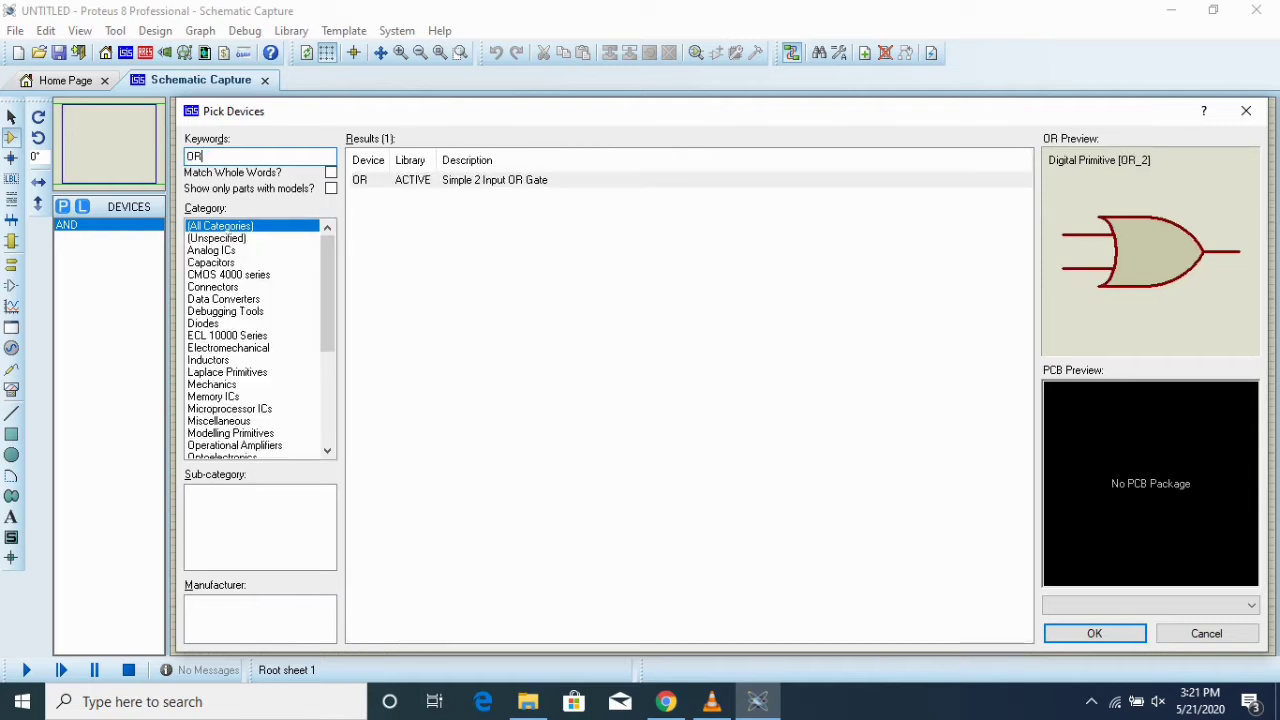
key(Return)
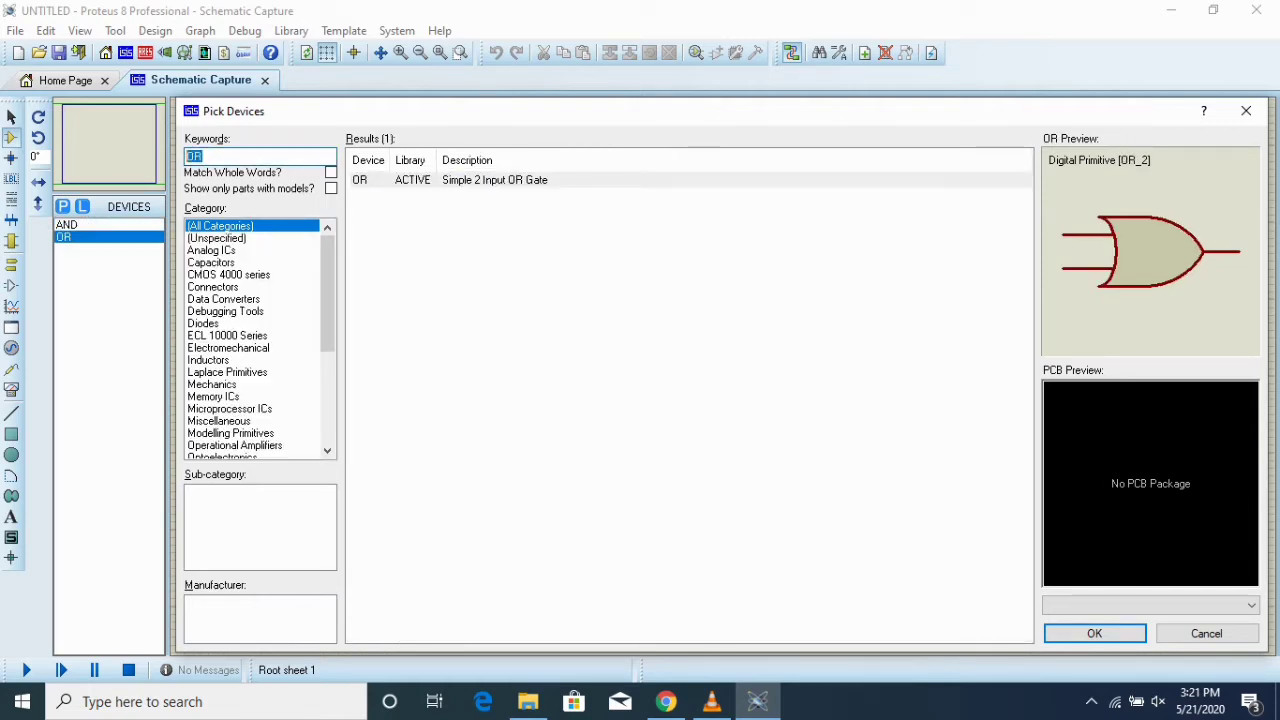
text(NOT)
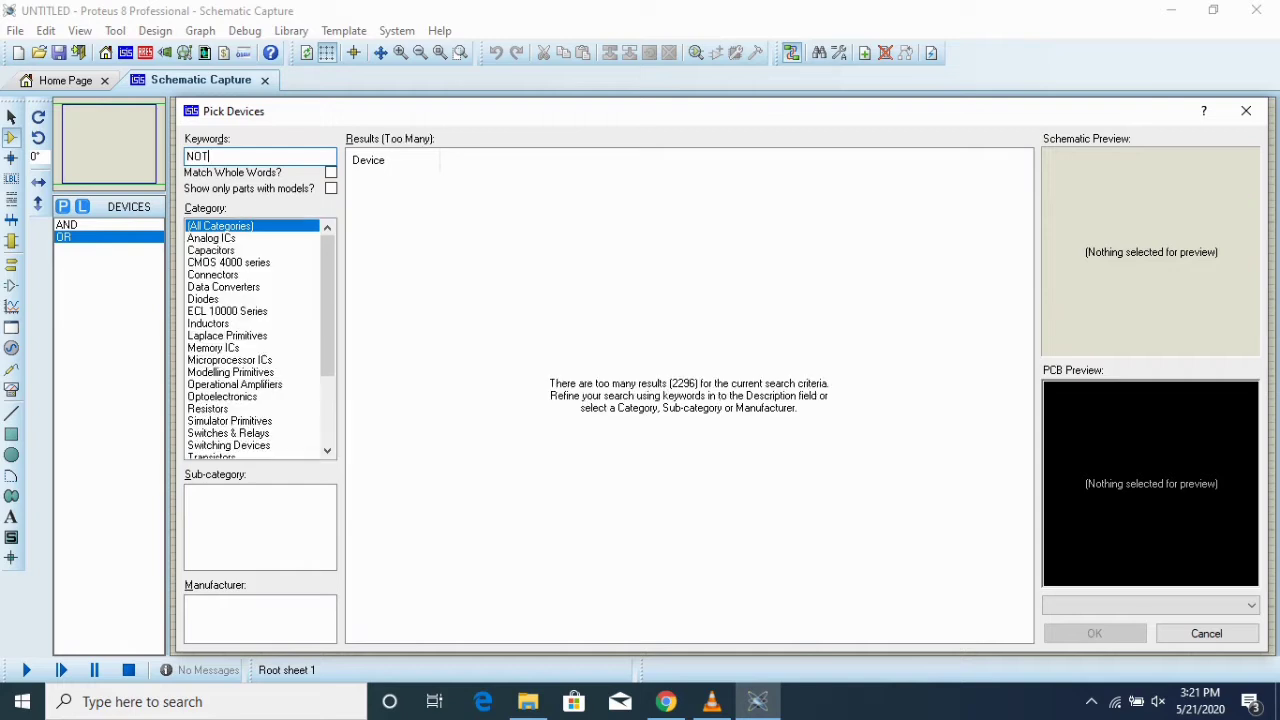
click(400, 291)
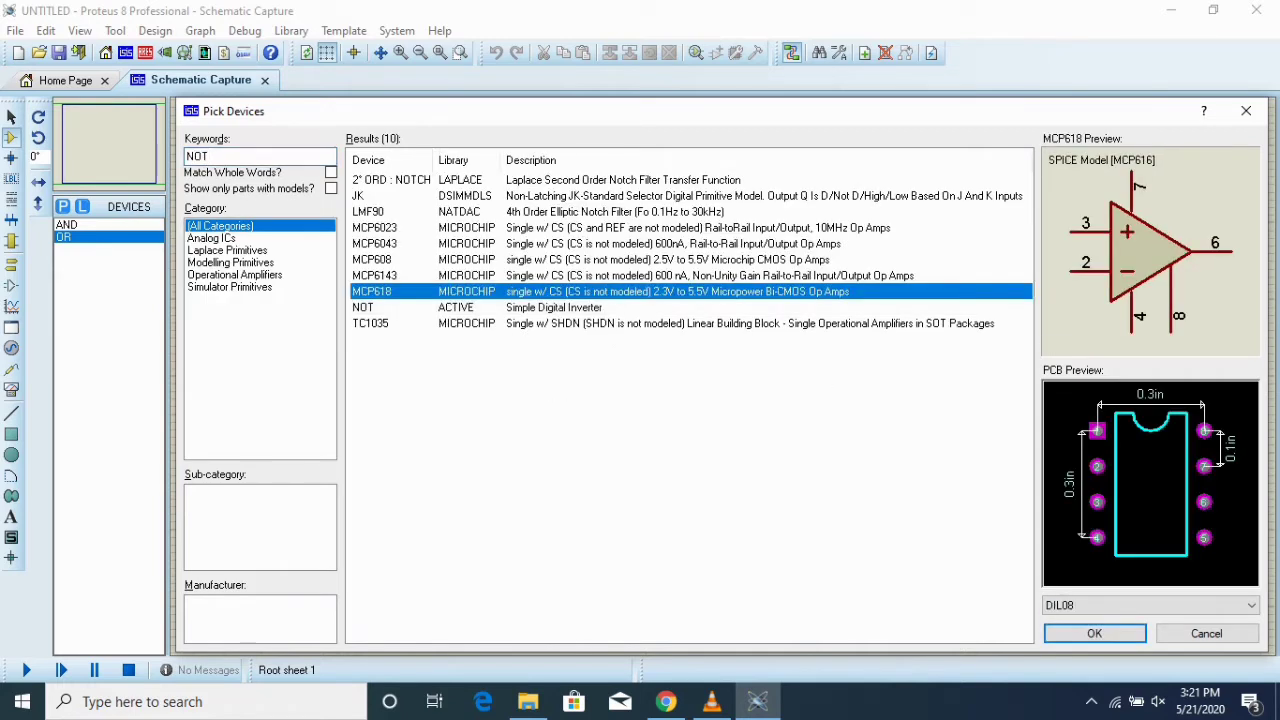
double_click(400, 307)
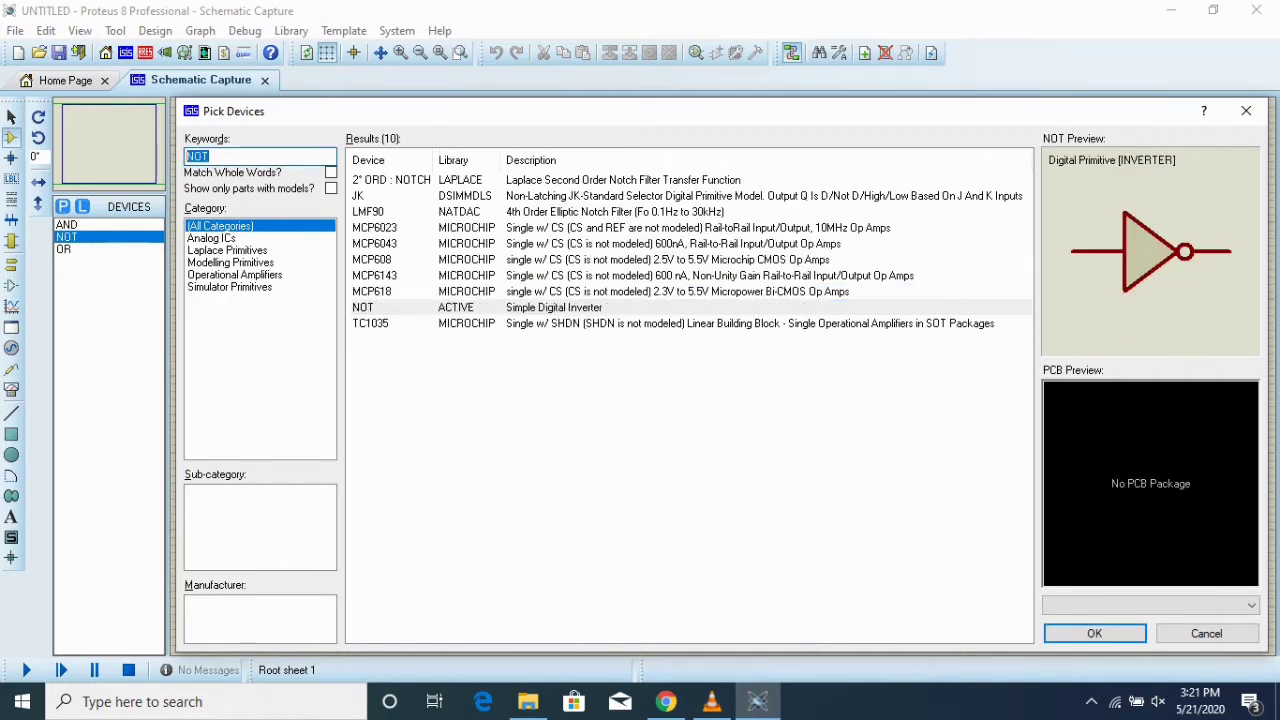
Search the library for NOR and add the simple two-input NOR gate to the device list.
key(BackSpace)
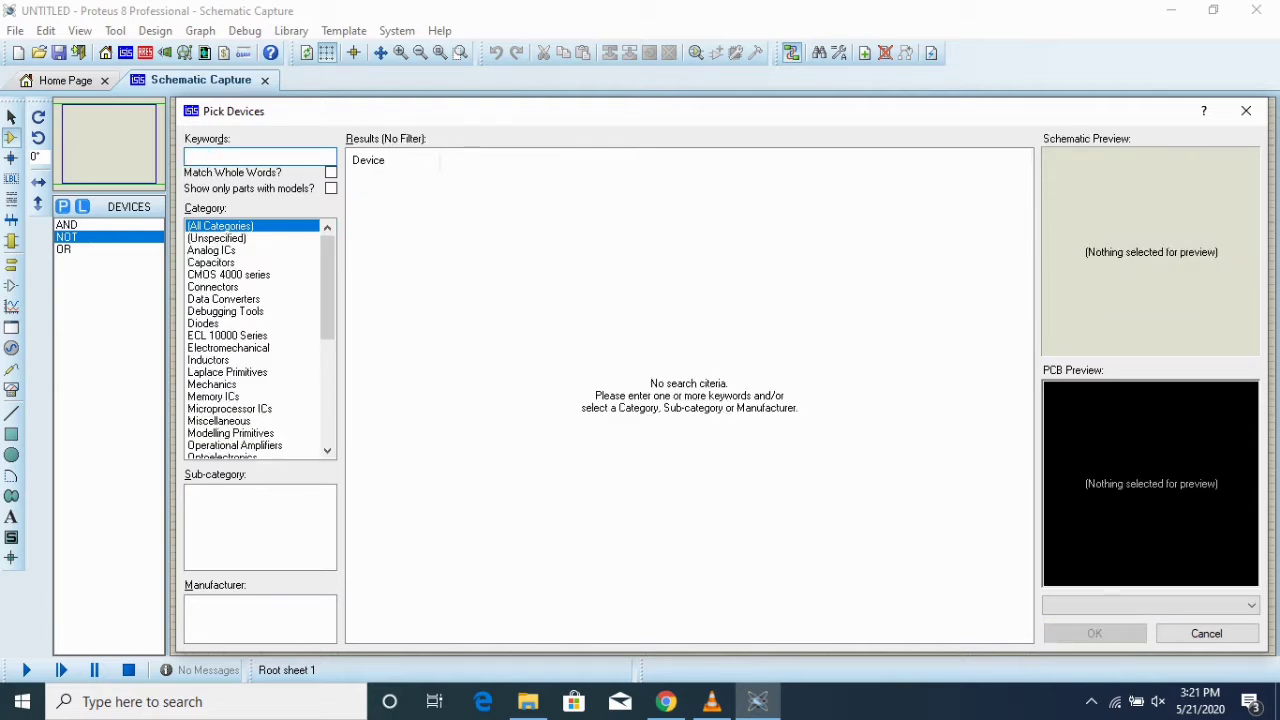
text(K)
key(BackSpace)
text(X)
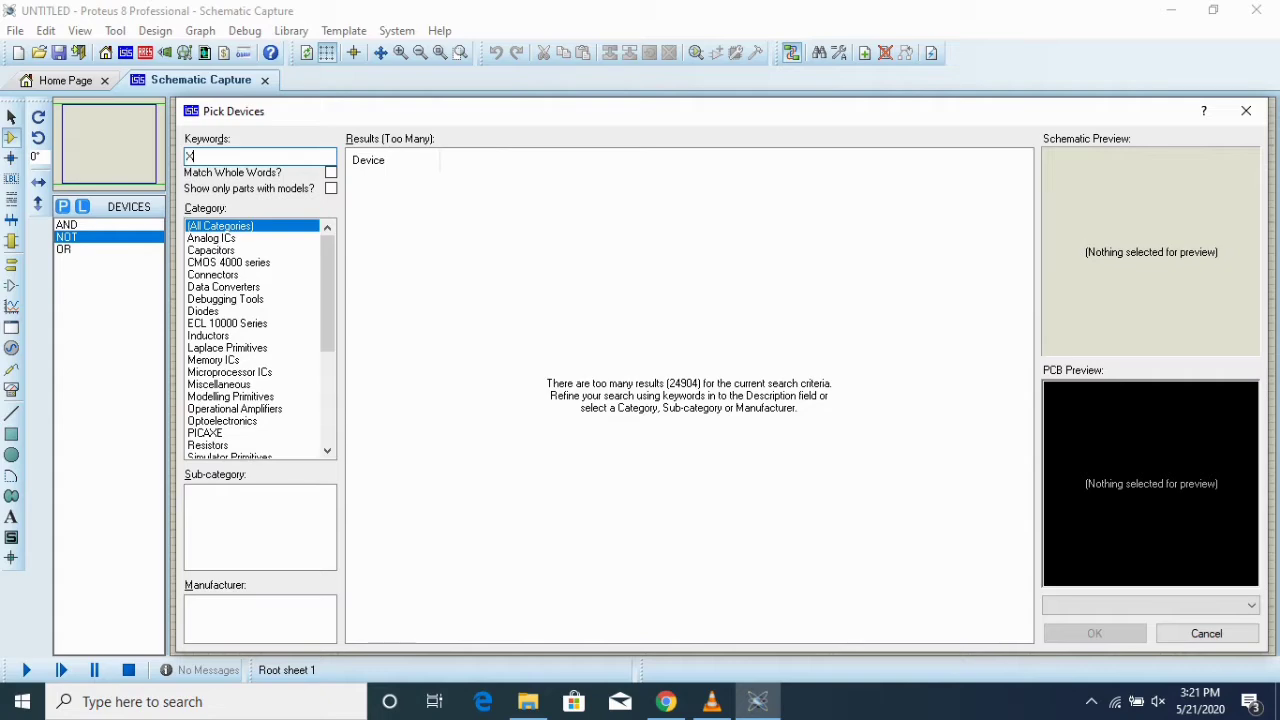
text(N)
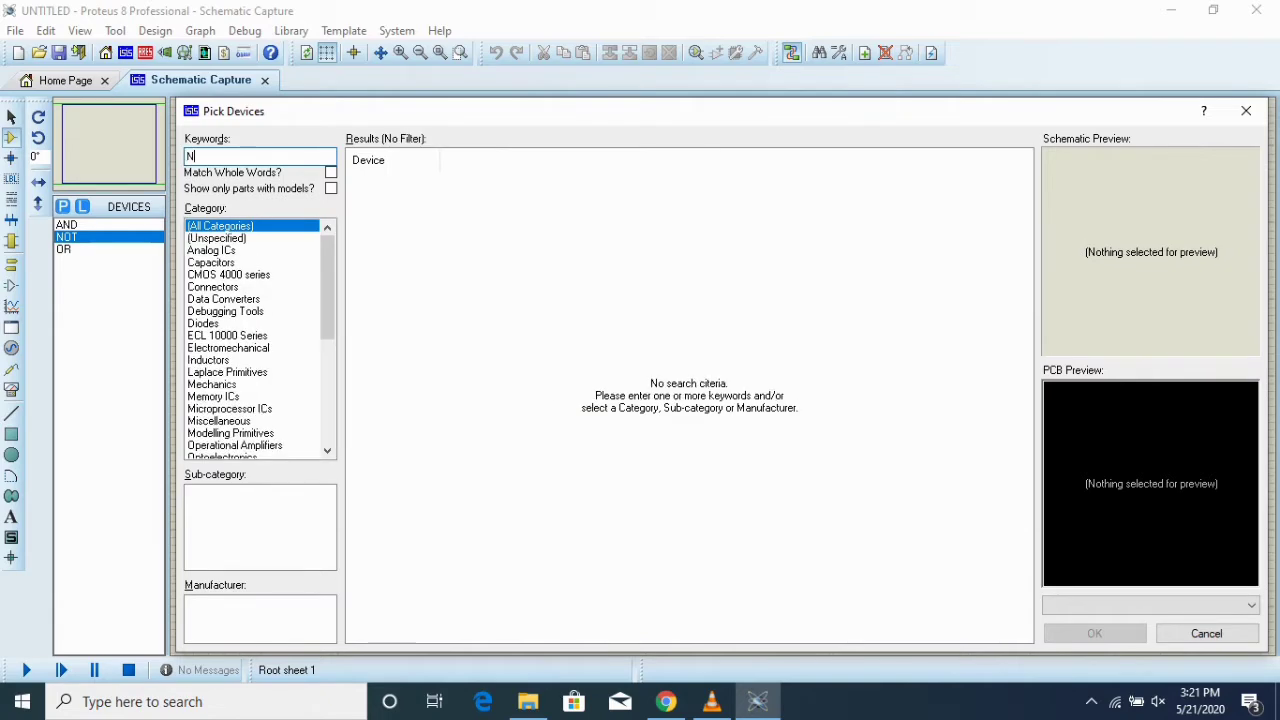
text(OR)
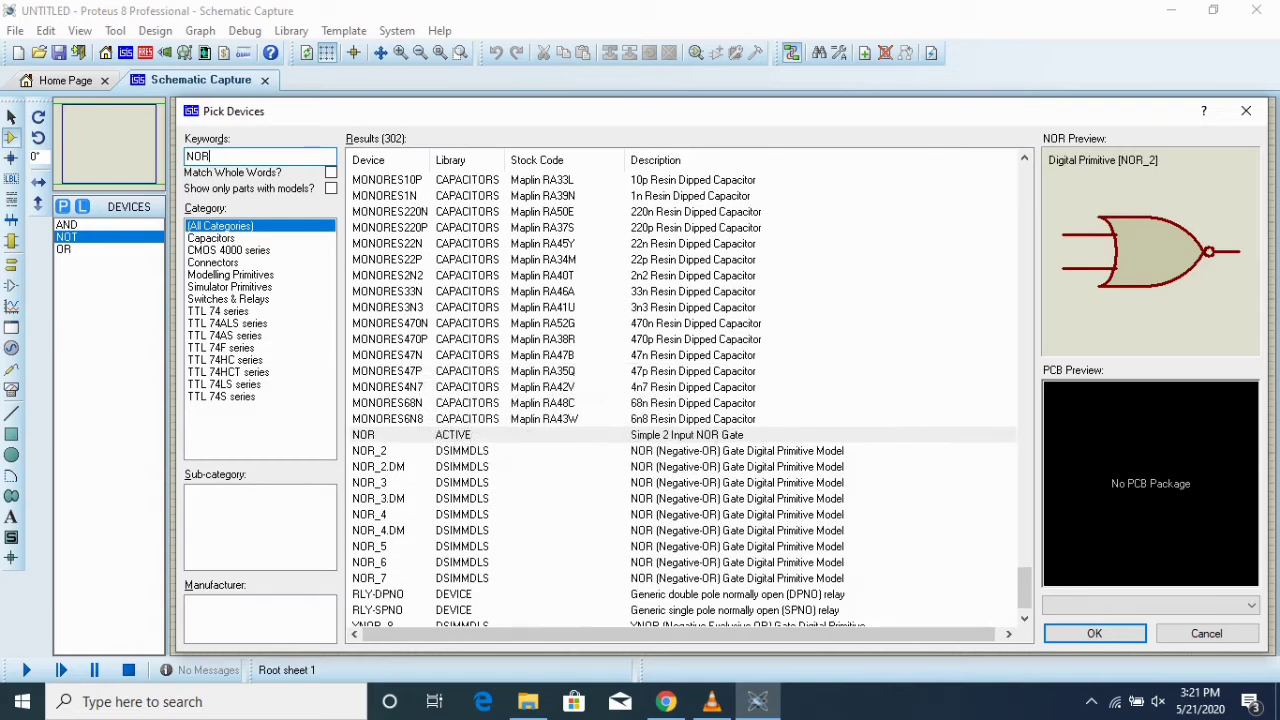
double_click(453, 434)
Search the library for NAND and add the simple two-input NAND gate to the device list.
key(BackSpace)
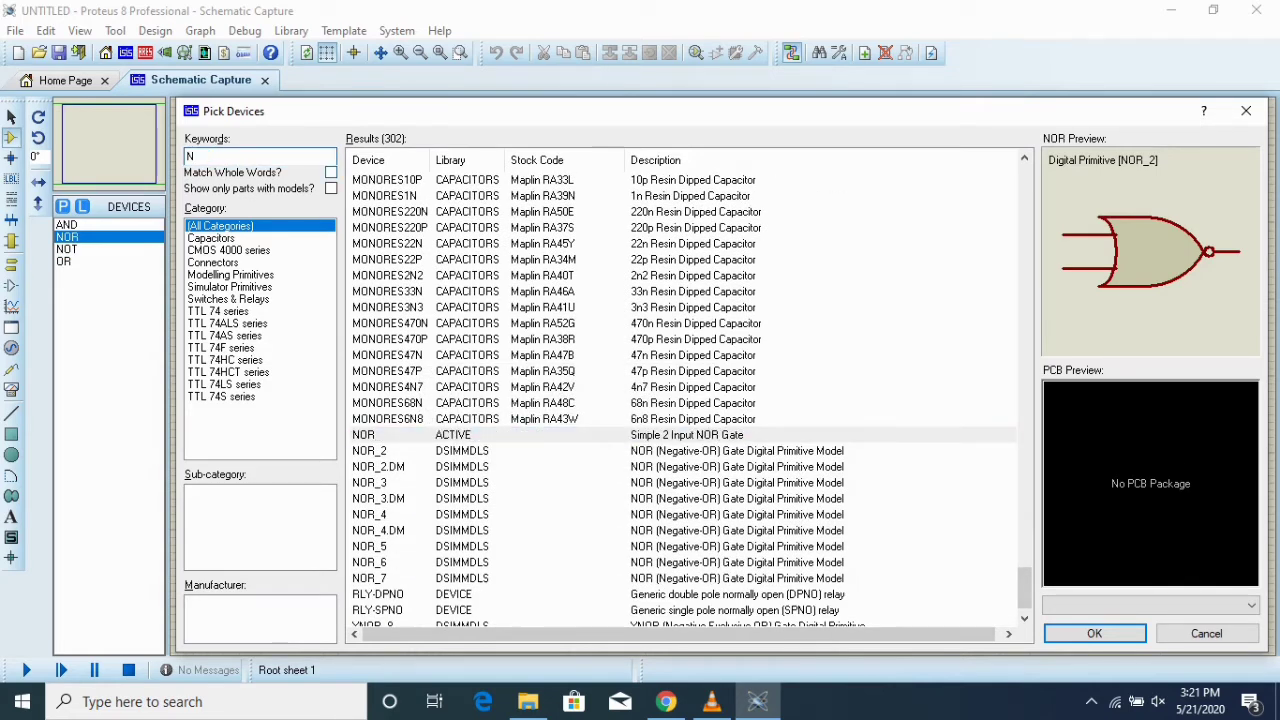
text(N)
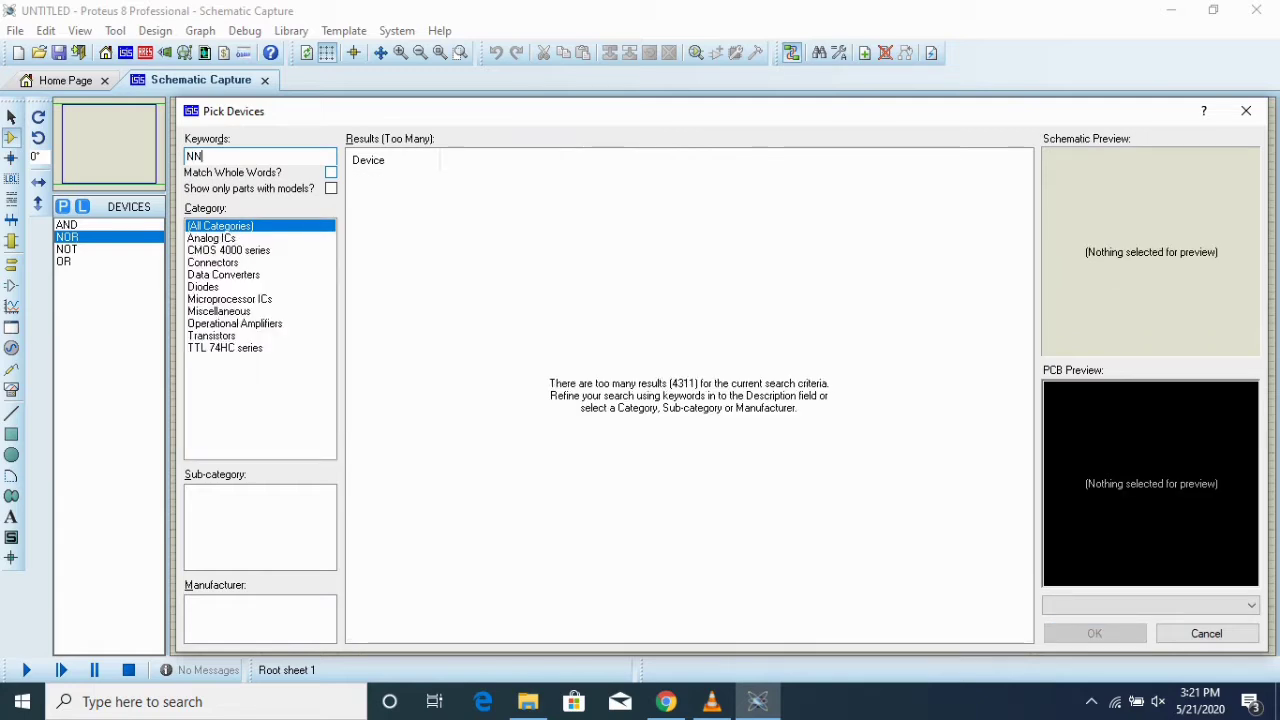
key(BackSpace)
text(AN)
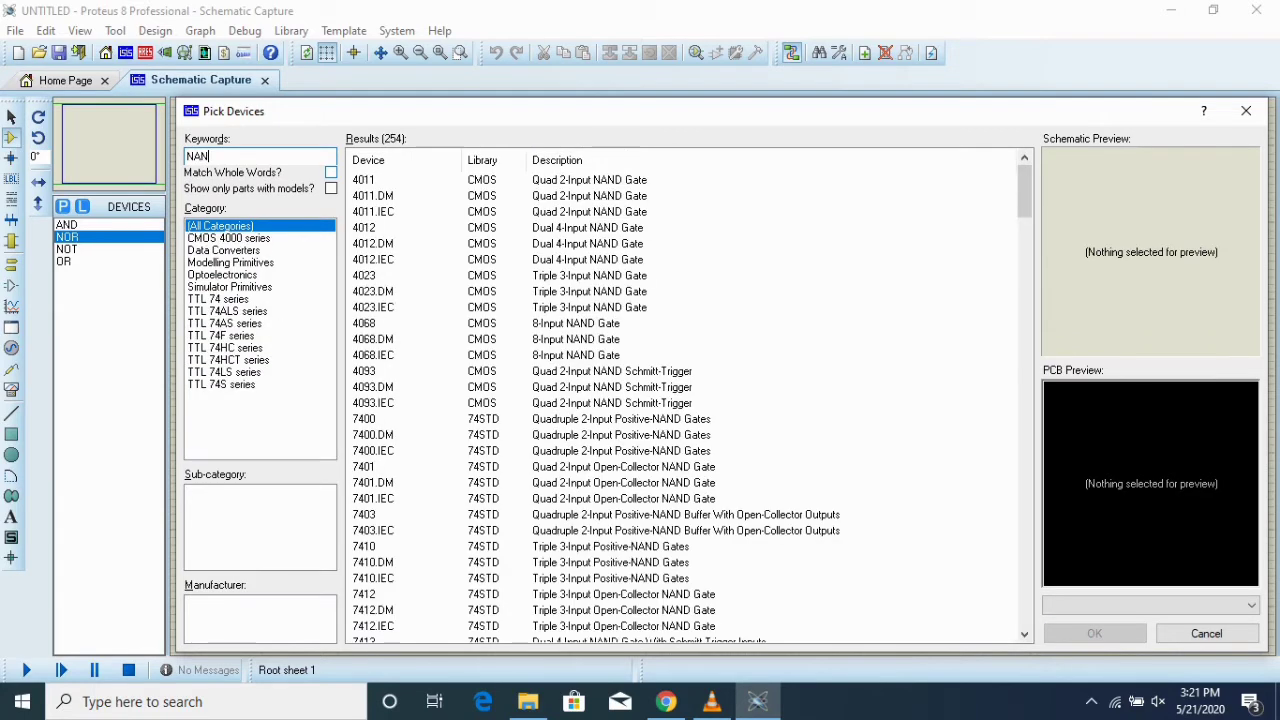
text(D)
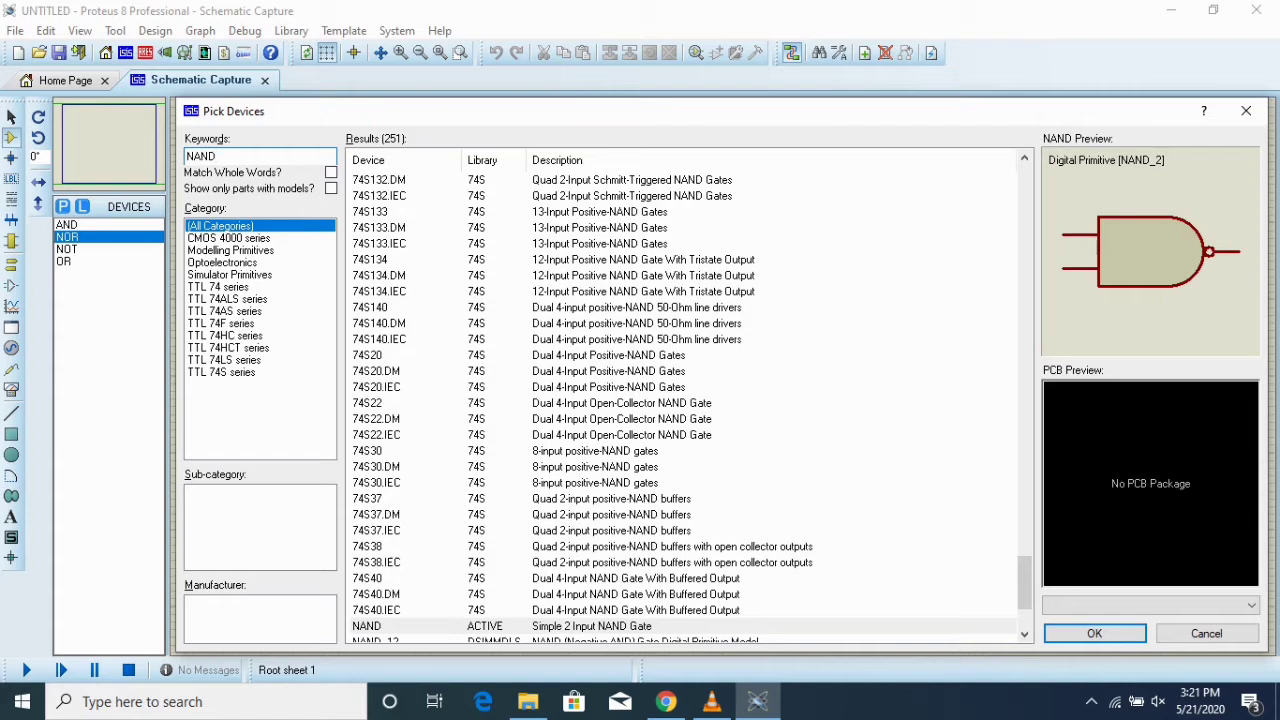
double_click(366, 625)
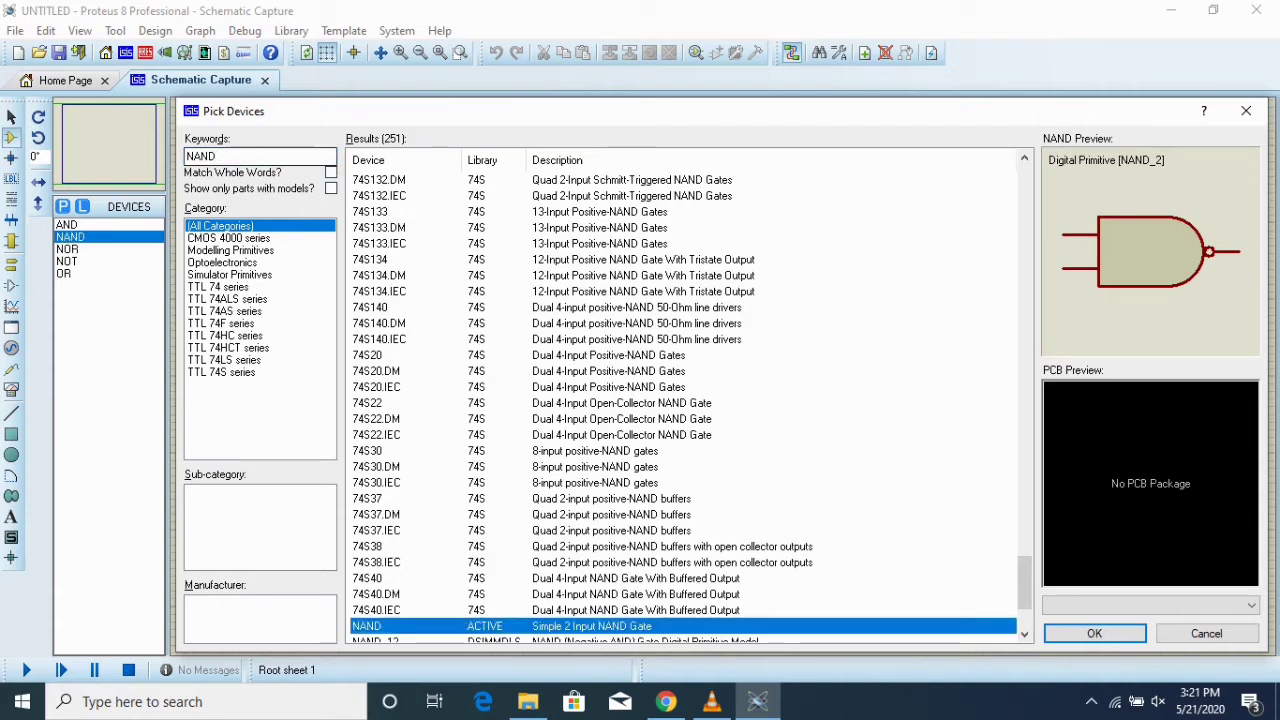
Search the library for XOR and add the simple two-input XOR gate to the device list.
drag(218, 156, 194, 156)
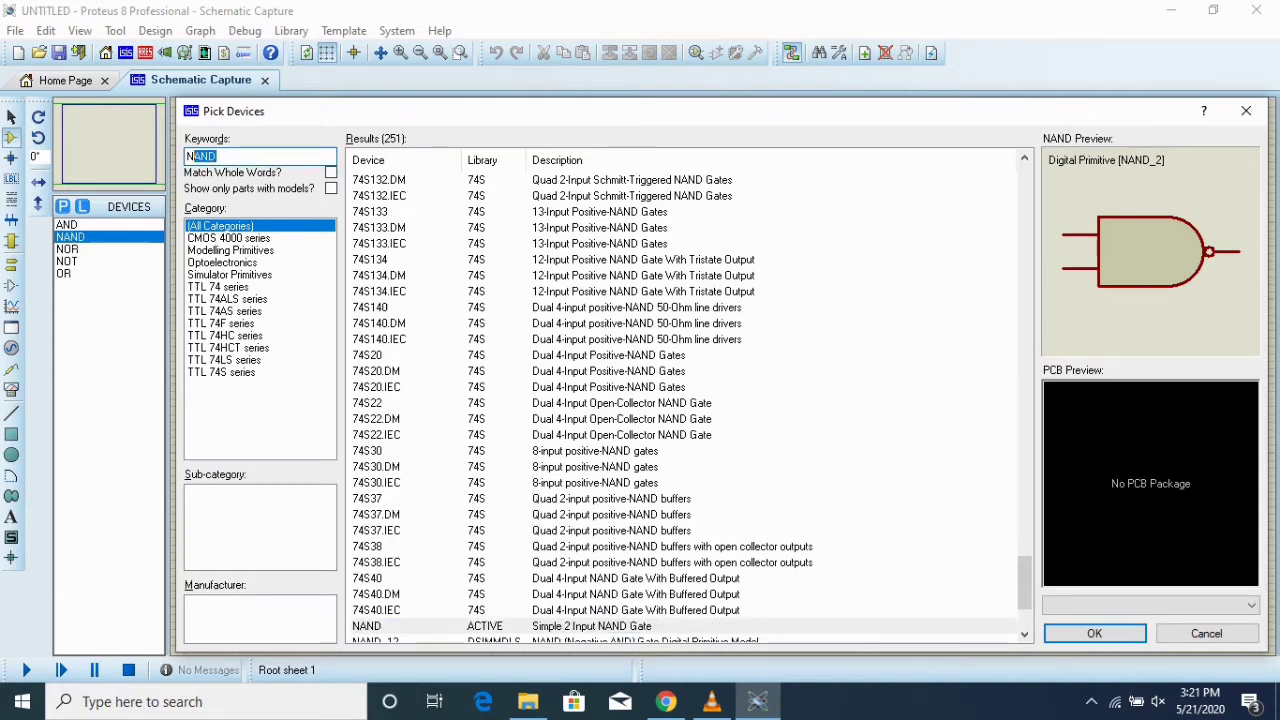
key(BackSpace)
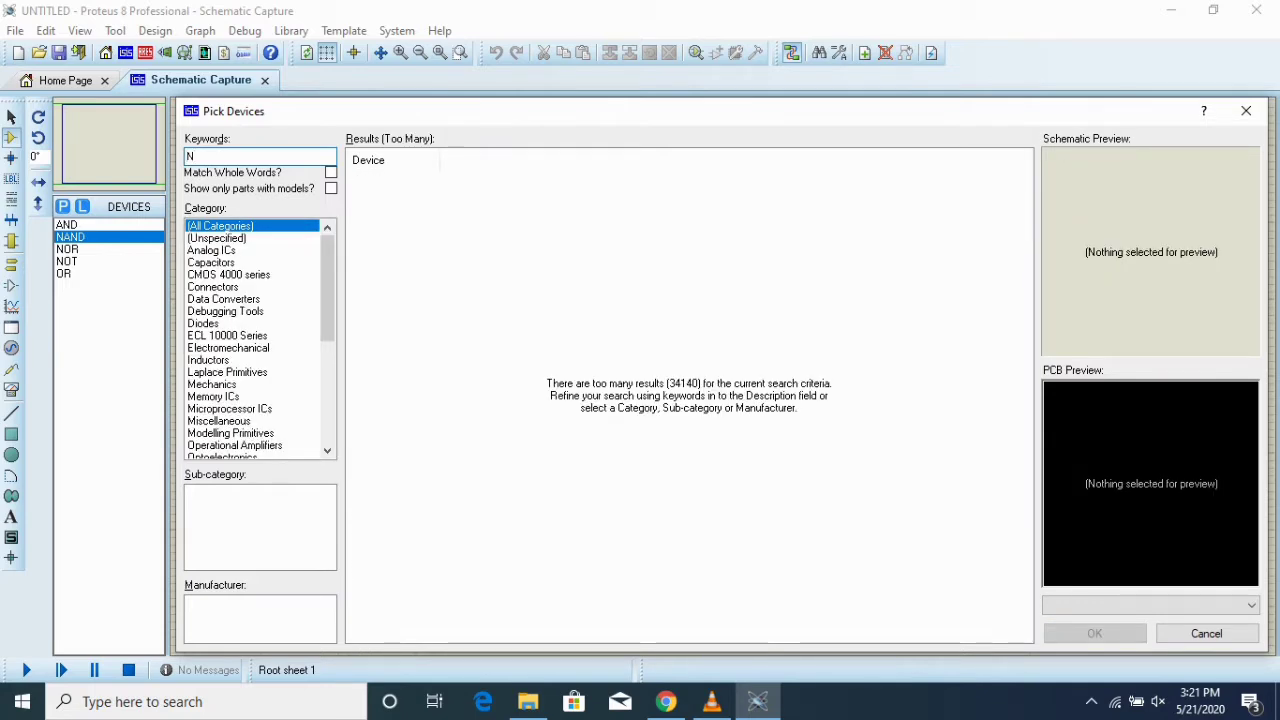
key(BackSpace)
text(E)
key(BackSpace)
text(XOR)
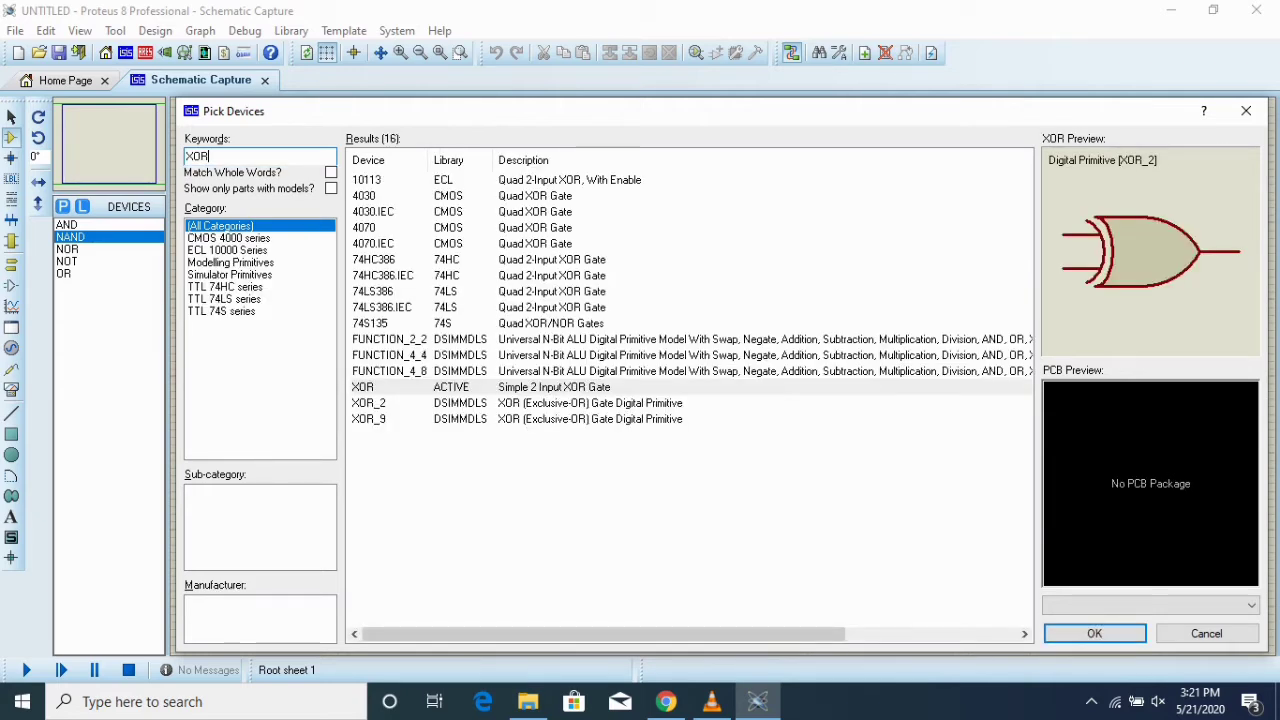
key(Return)
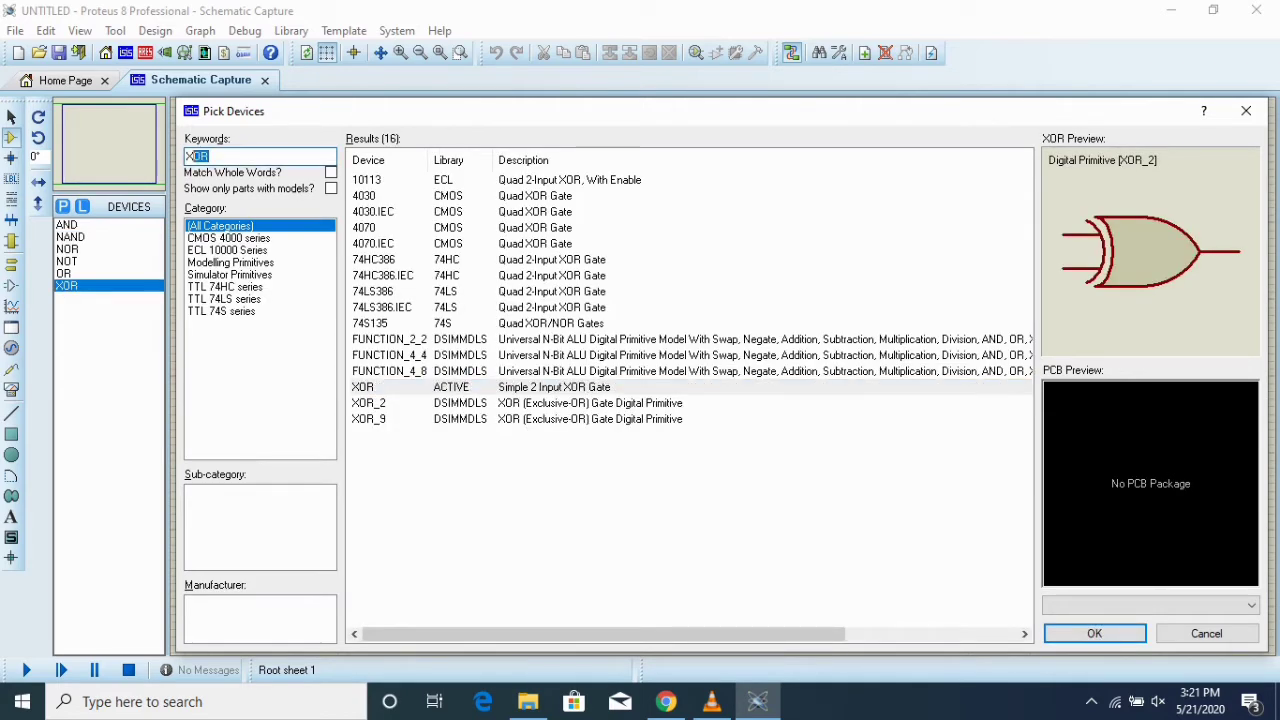
Search the library for XNOR, compare the candidates, and add the 4077 CMOS quad XNOR gate to the device list.
text(XNOR)
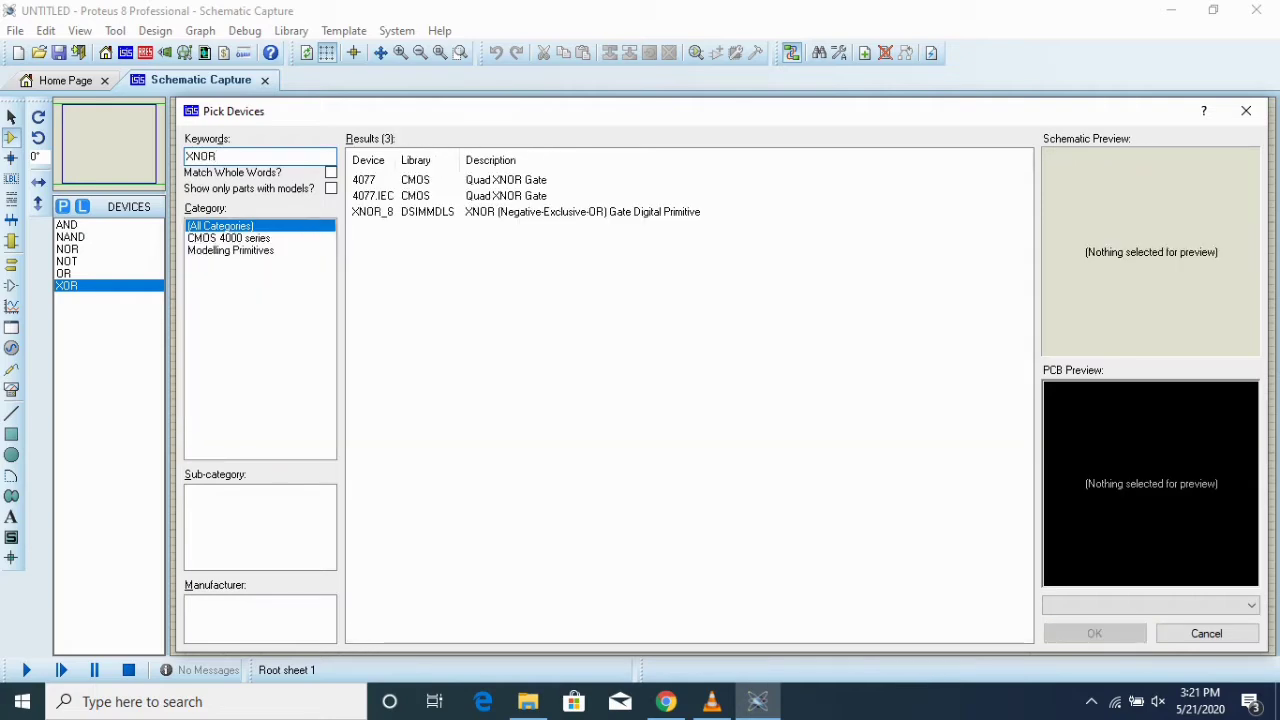
key(Down)
key(Down)
key(Down)
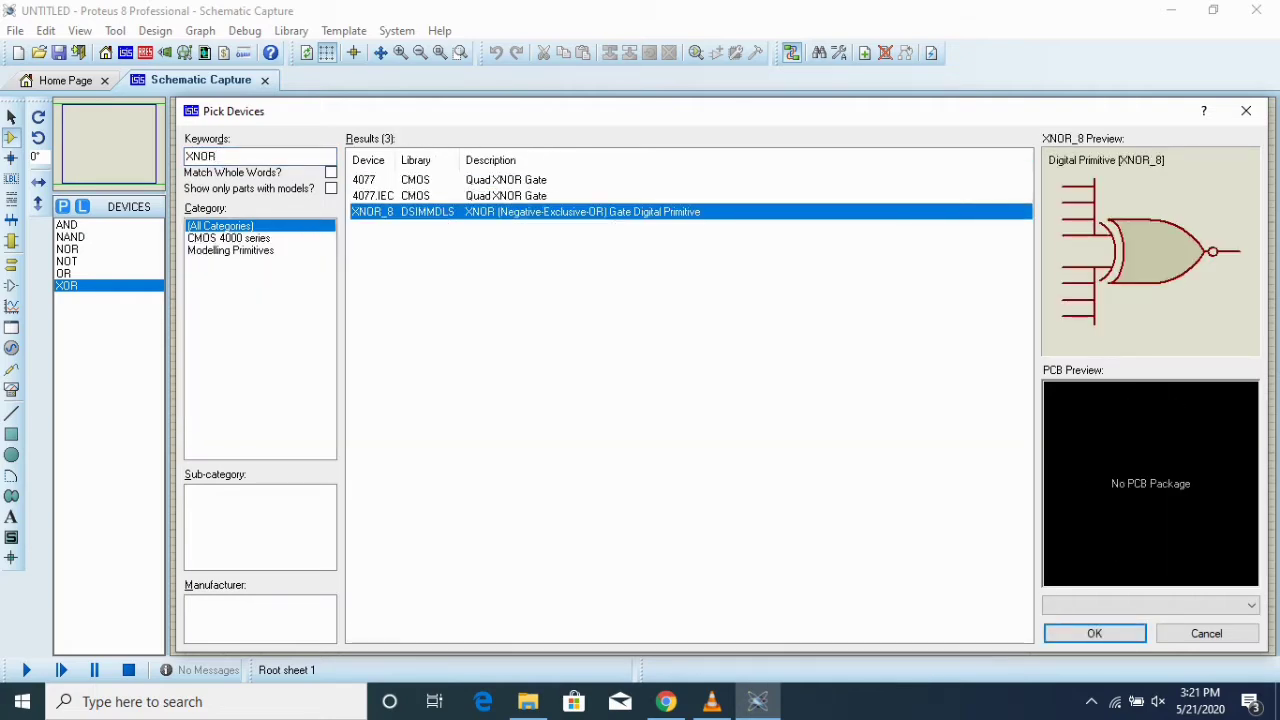
key(Up)
key(Up)
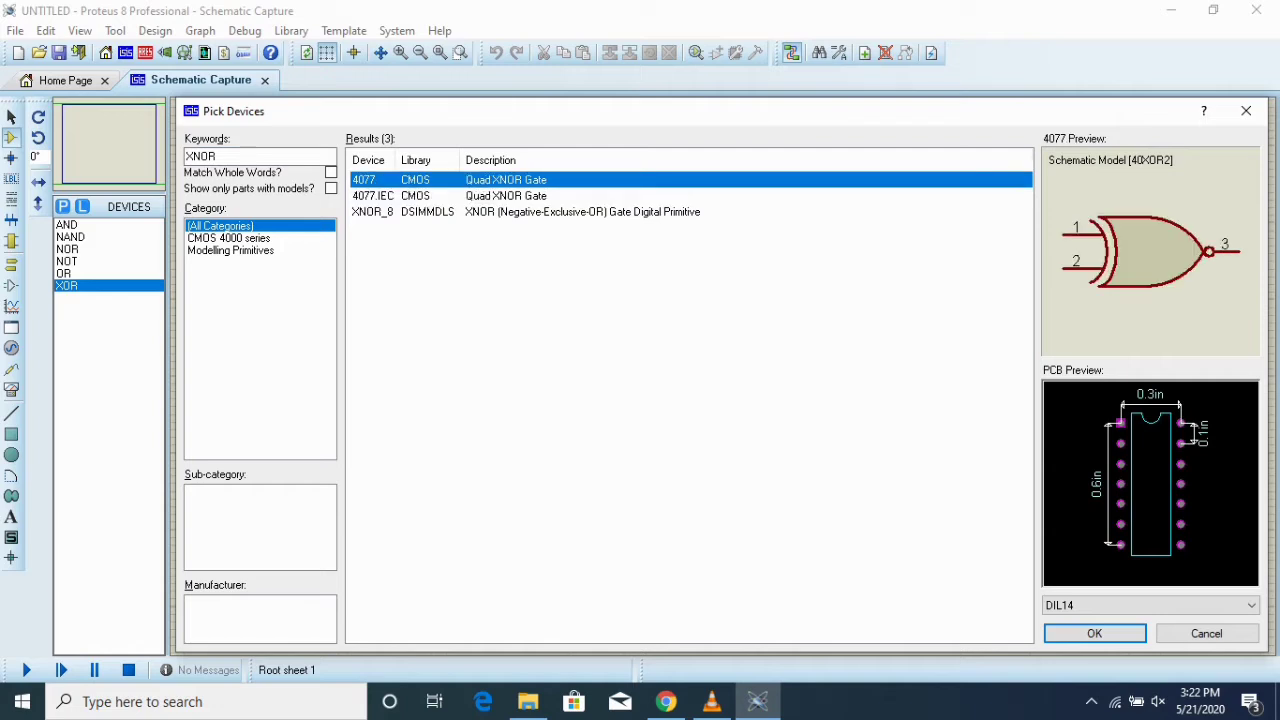
key(Return)
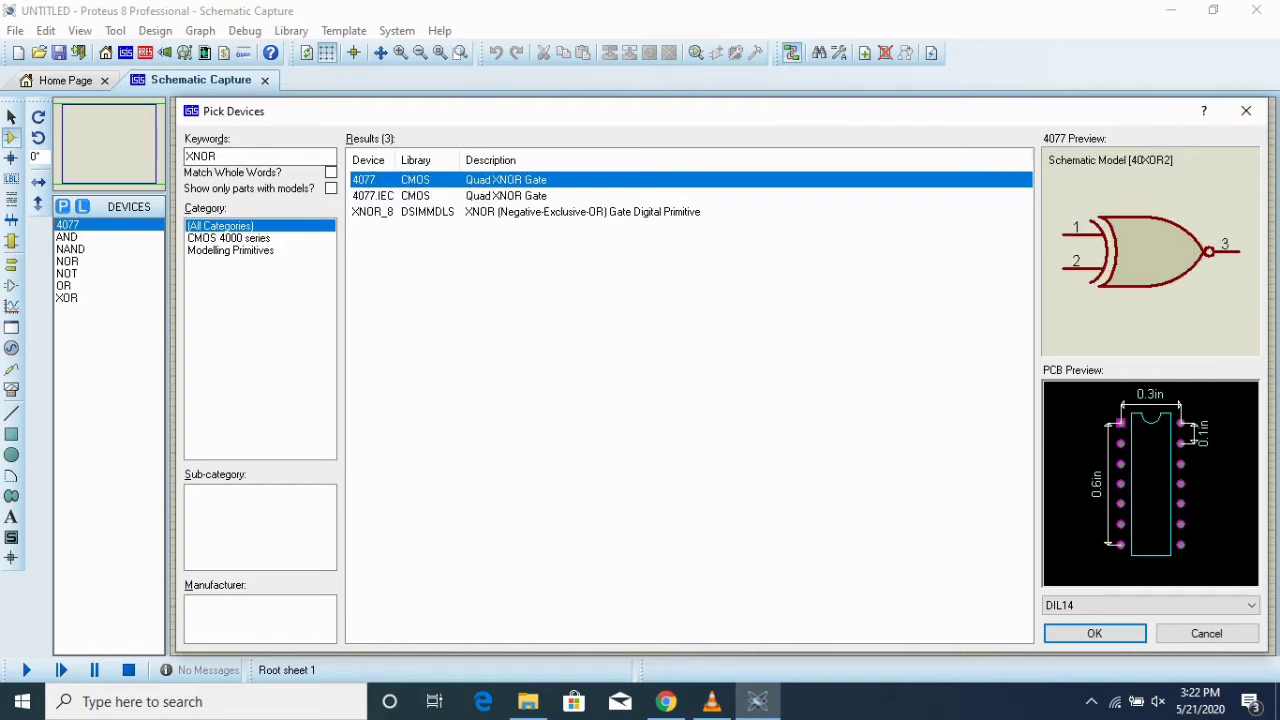
Search the library for LOGICSTATE and add the latched logic state source to the device list.
drag(218, 156, 186, 156)
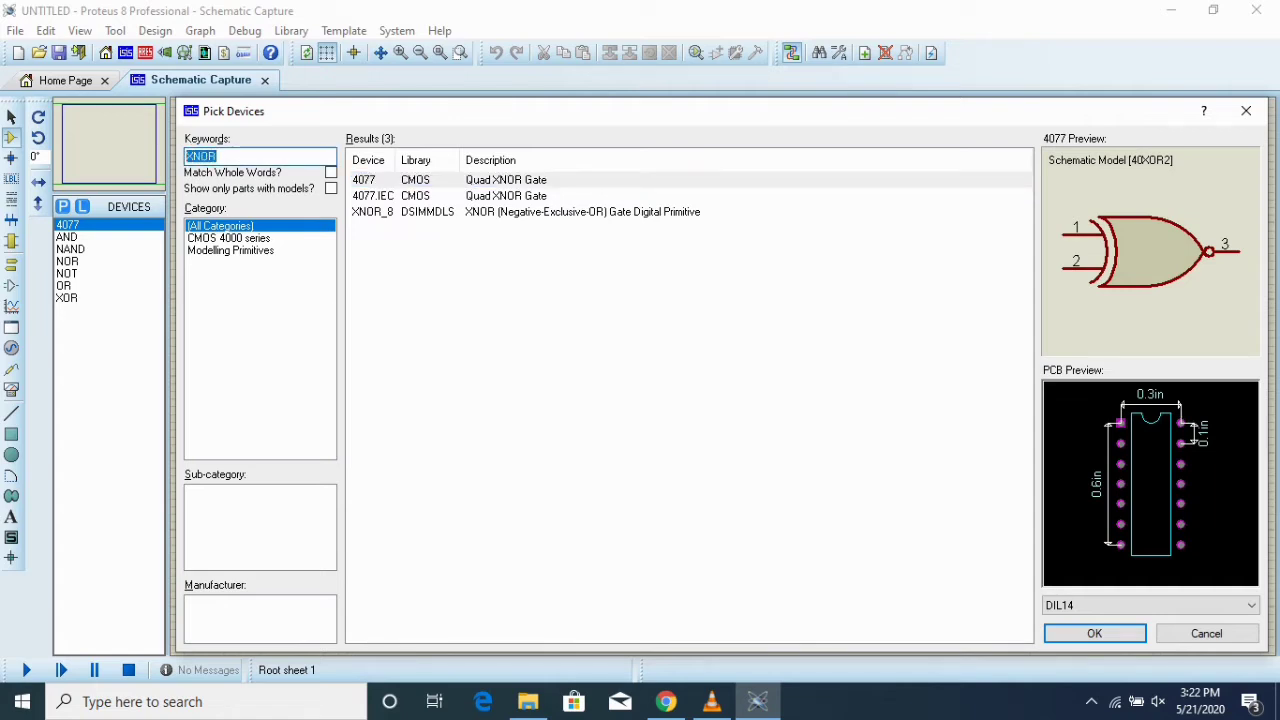
key(BackSpace)
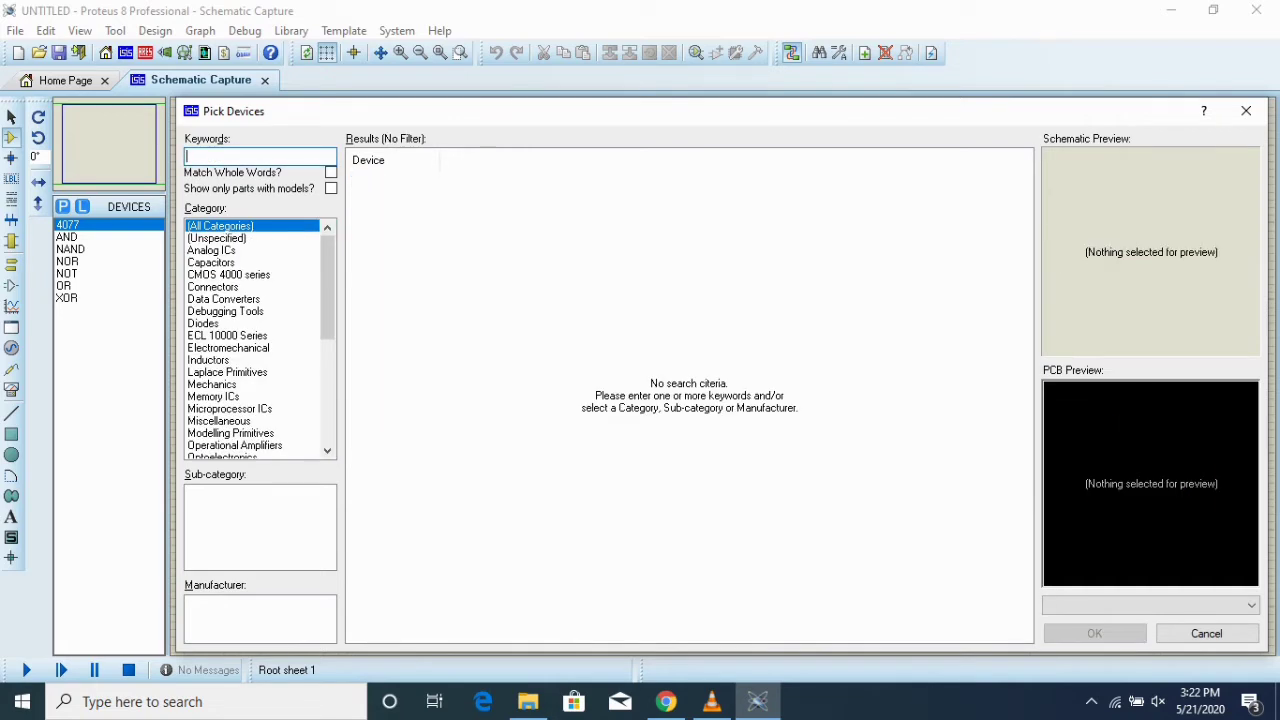
text(LOGIC)
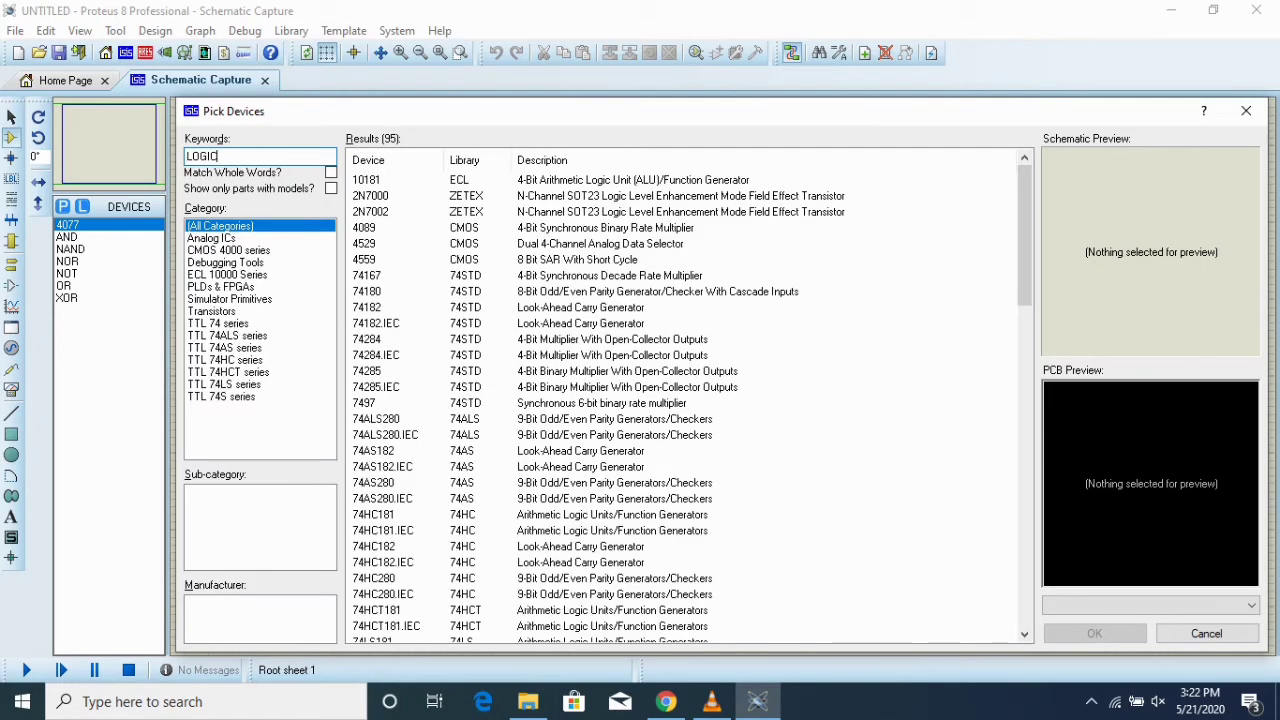
text(STATE)
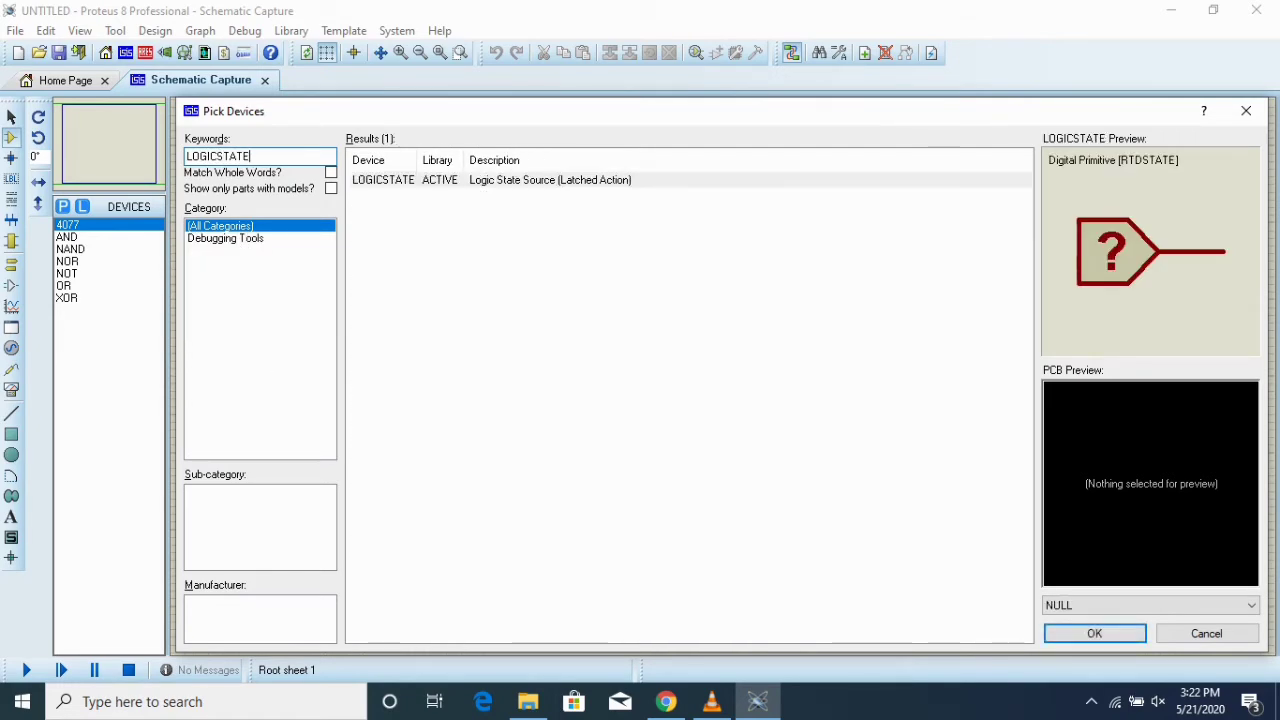
key(Return)
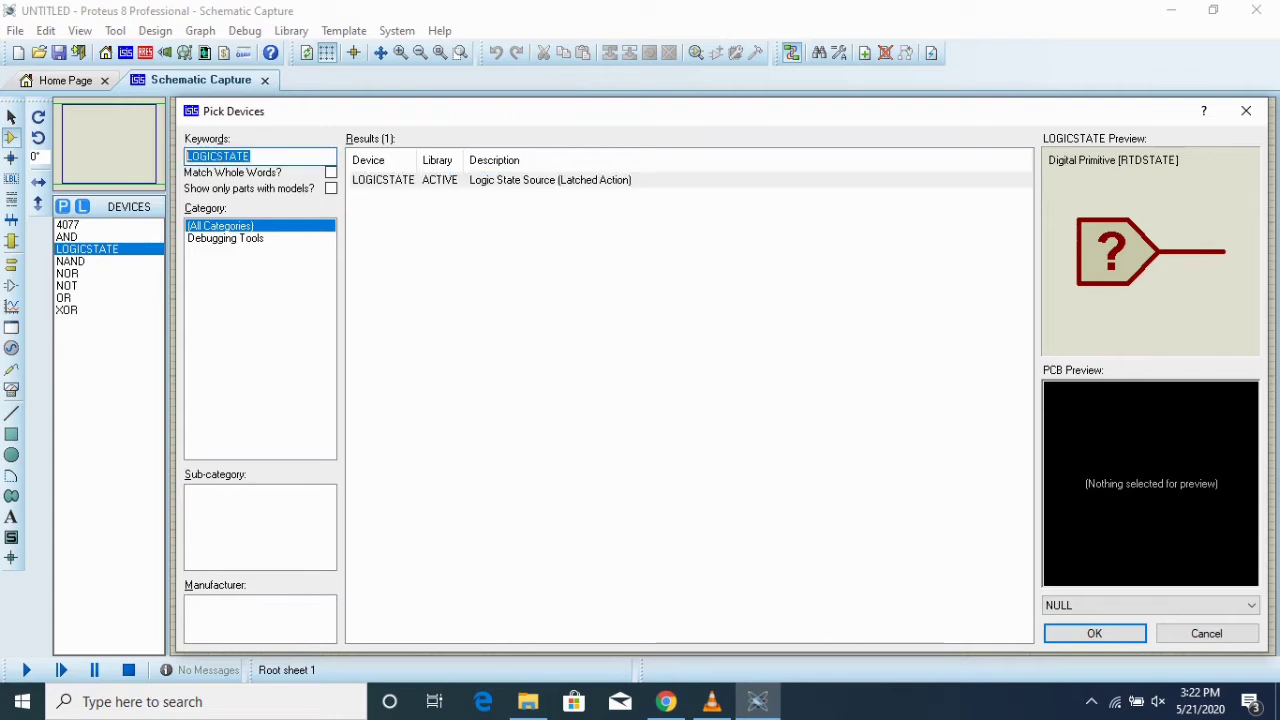
Search the library for LED, add the animated green LED to the device list and close the device picker.
key(BackSpace)
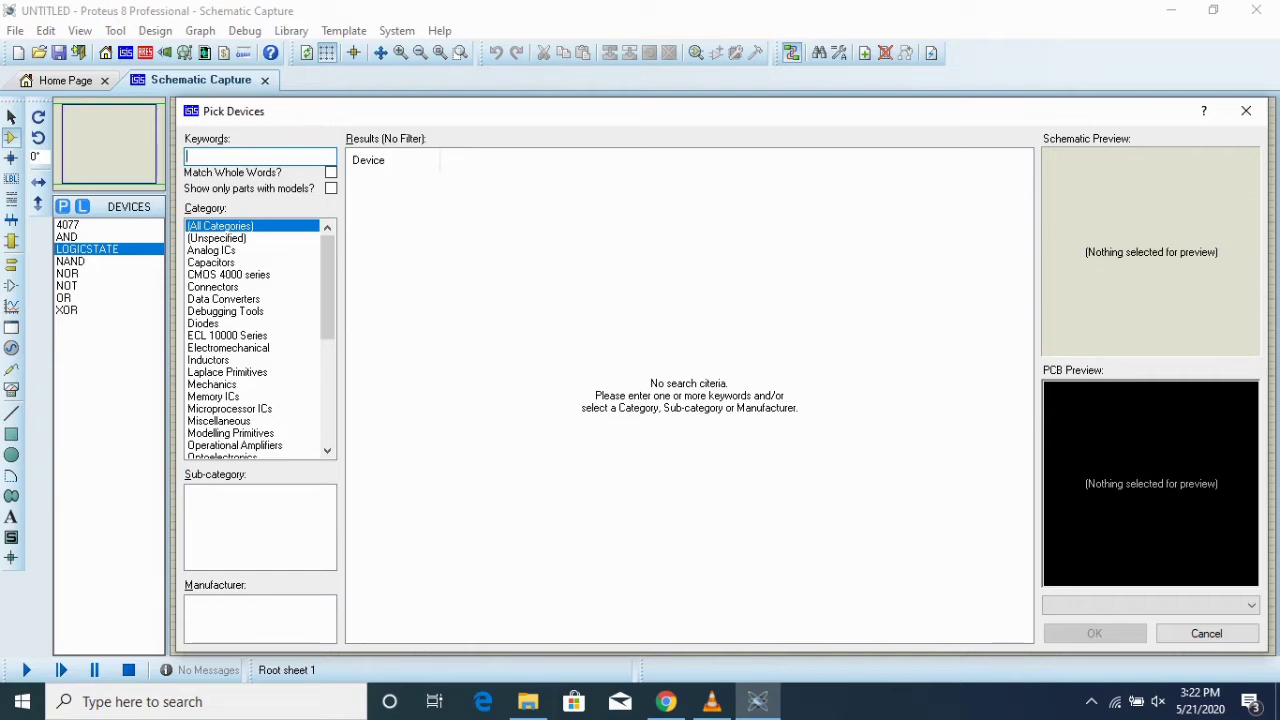
text(LE)
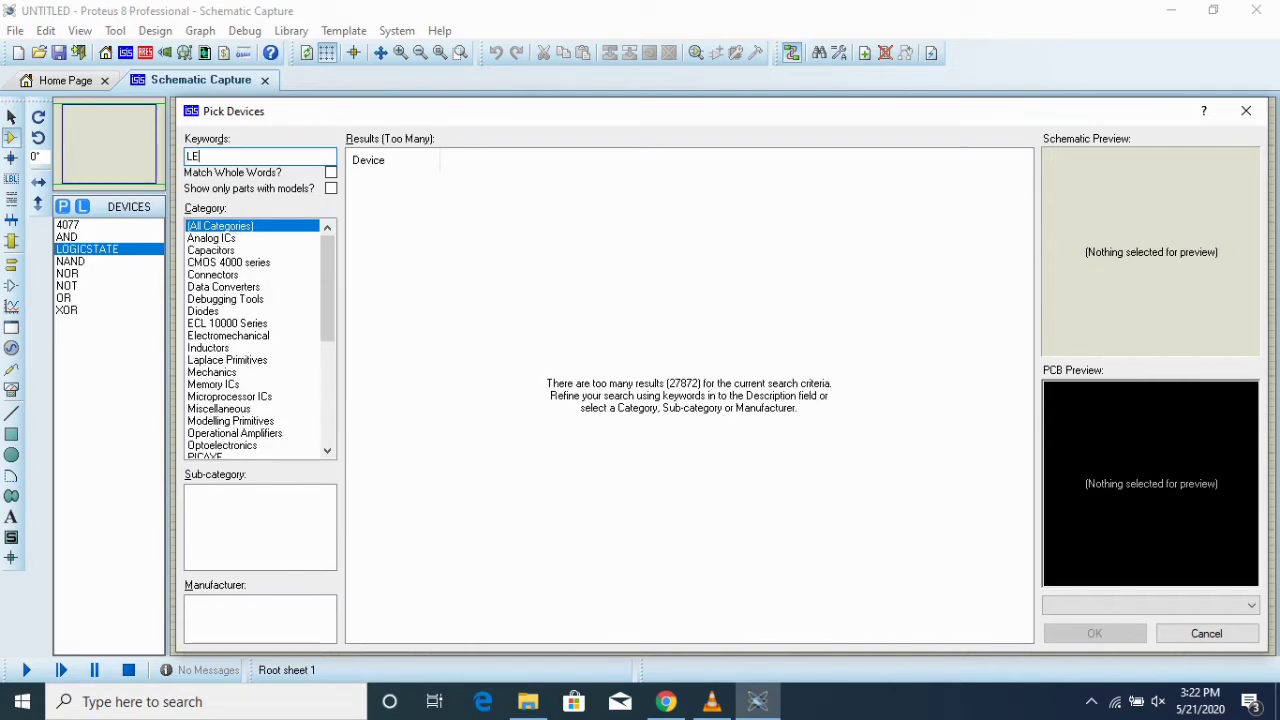
text(D)
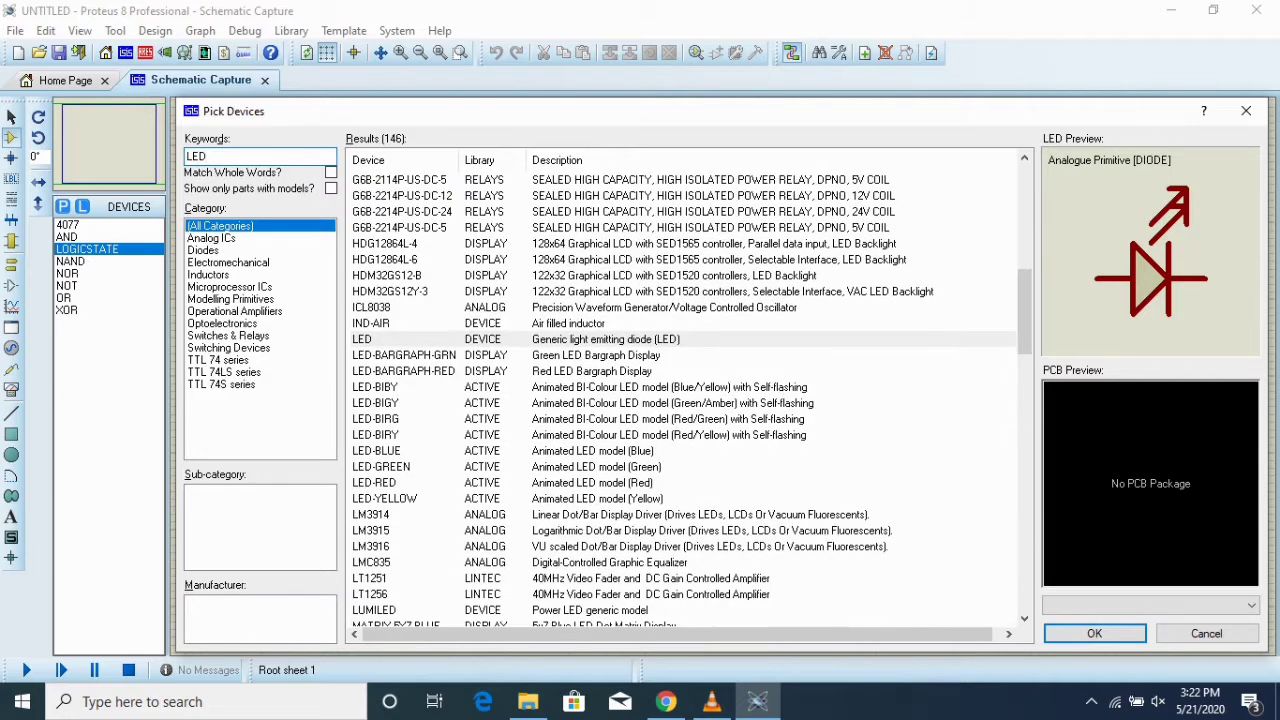
scroll(683, 390, down, 2)
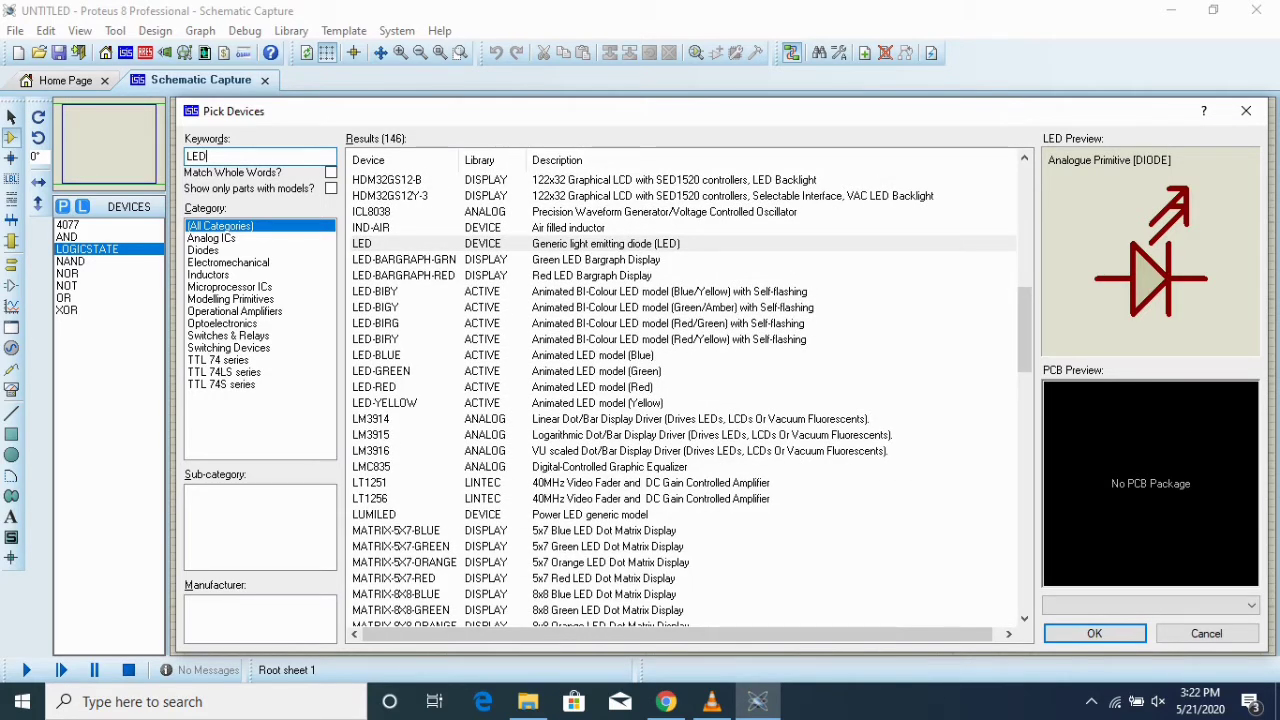
double_click(683, 371)
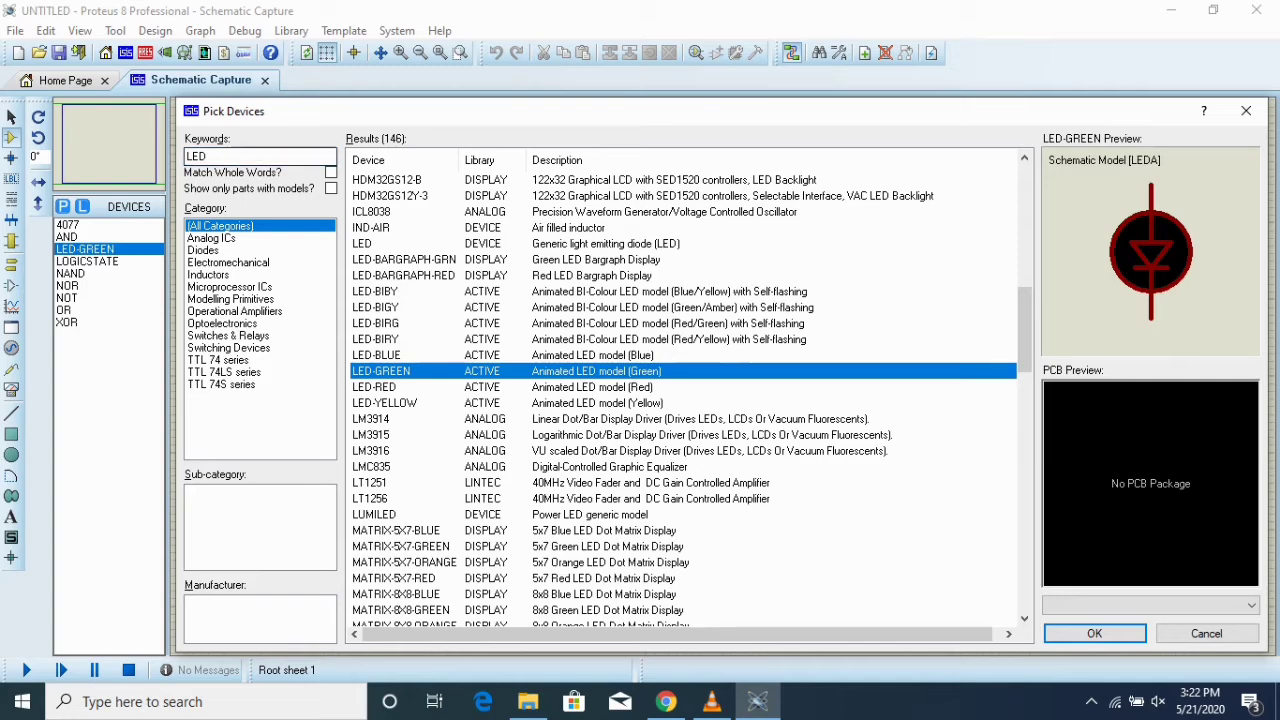
click(1246, 111)
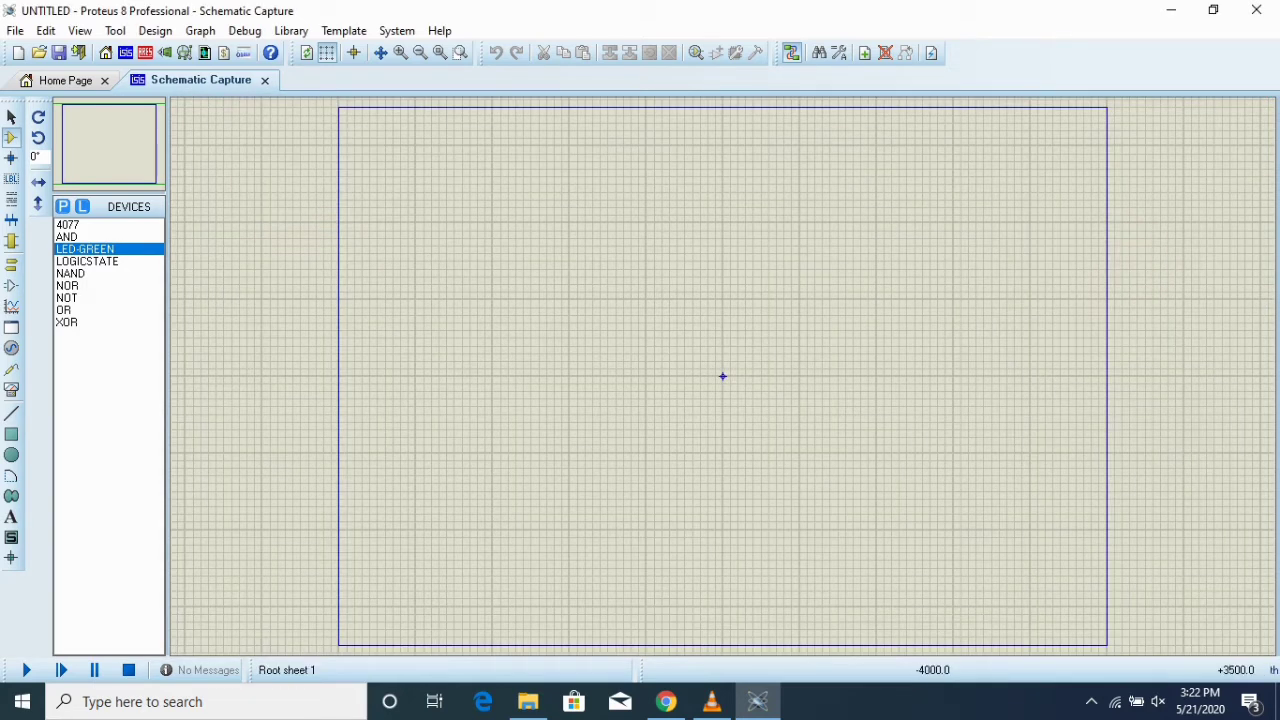
Place an AND gate on the schematic sheet, above and left of the sheet origin.
key(F6)
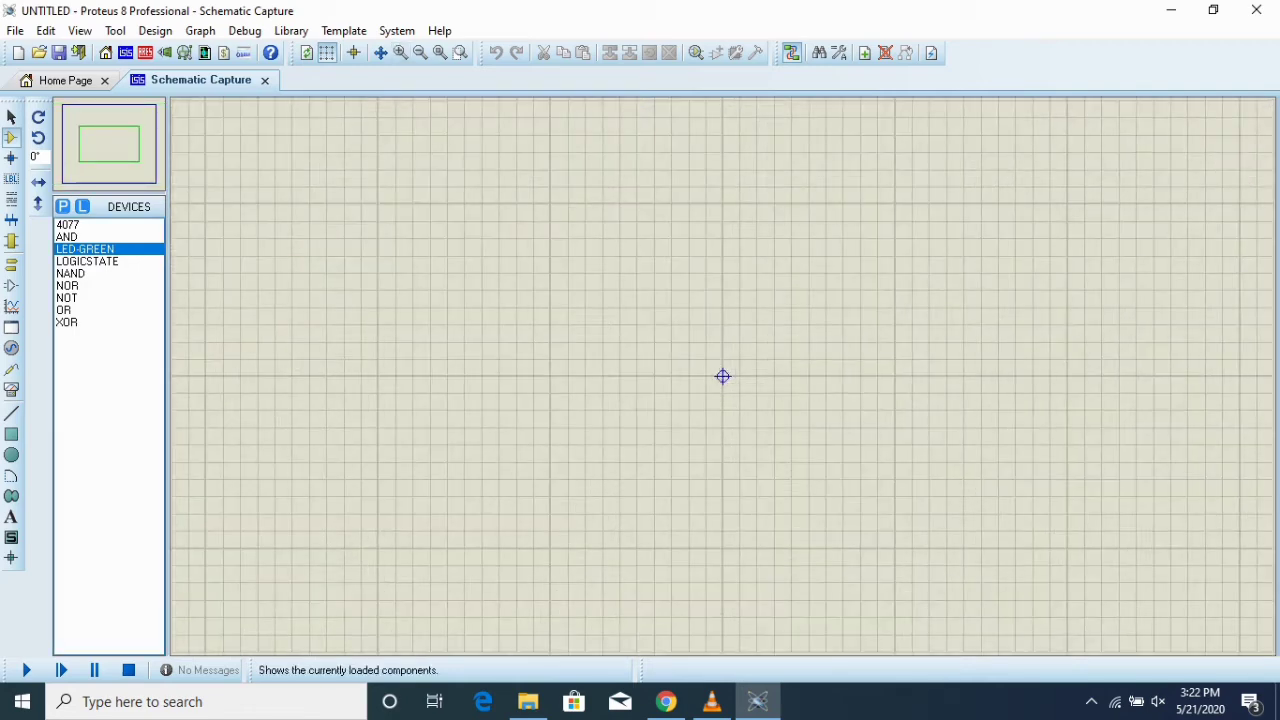
click(66, 236)
click(500, 288)
click(533, 290)
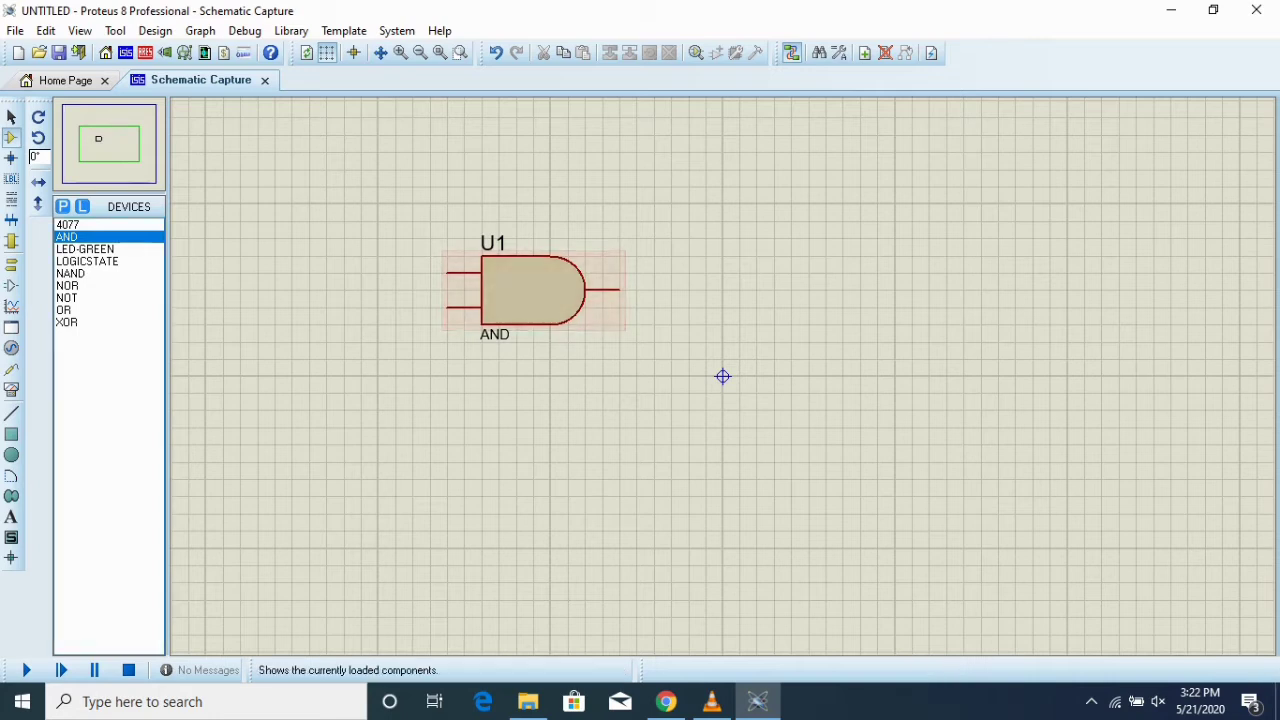
Place two logic state sources left of the AND gate, one level with each gate input.
click(87, 261)
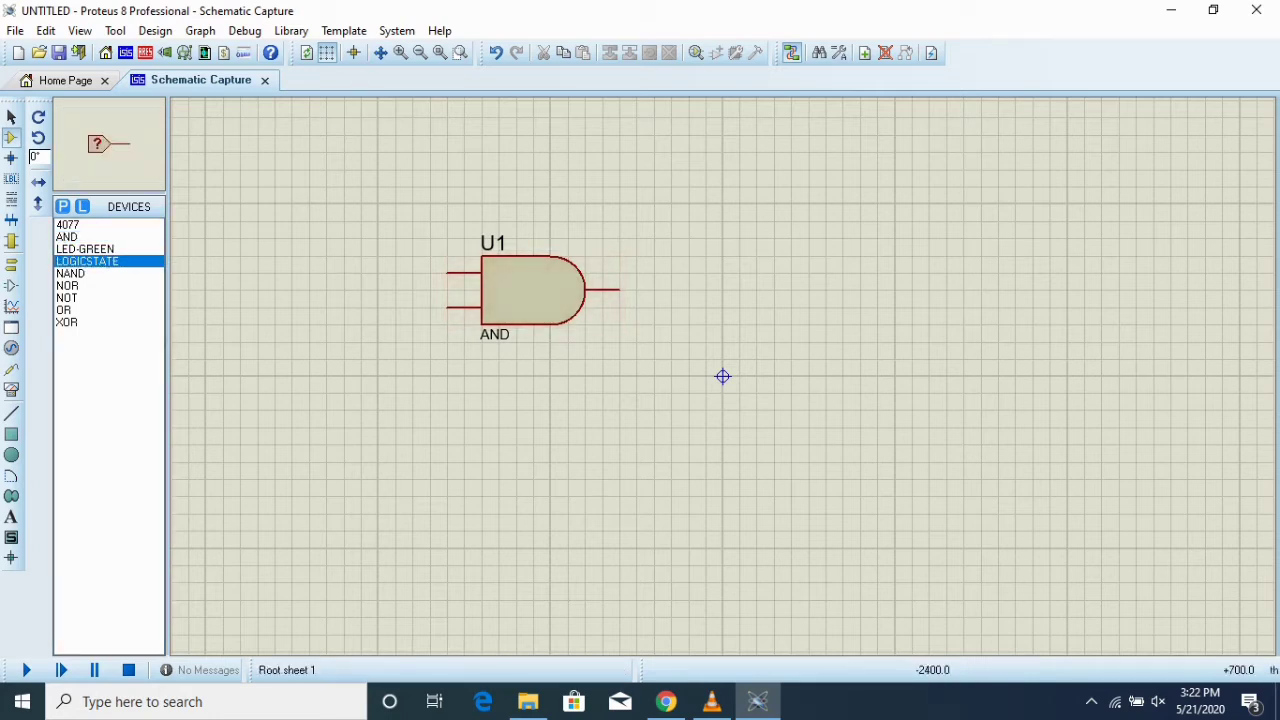
click(355, 273)
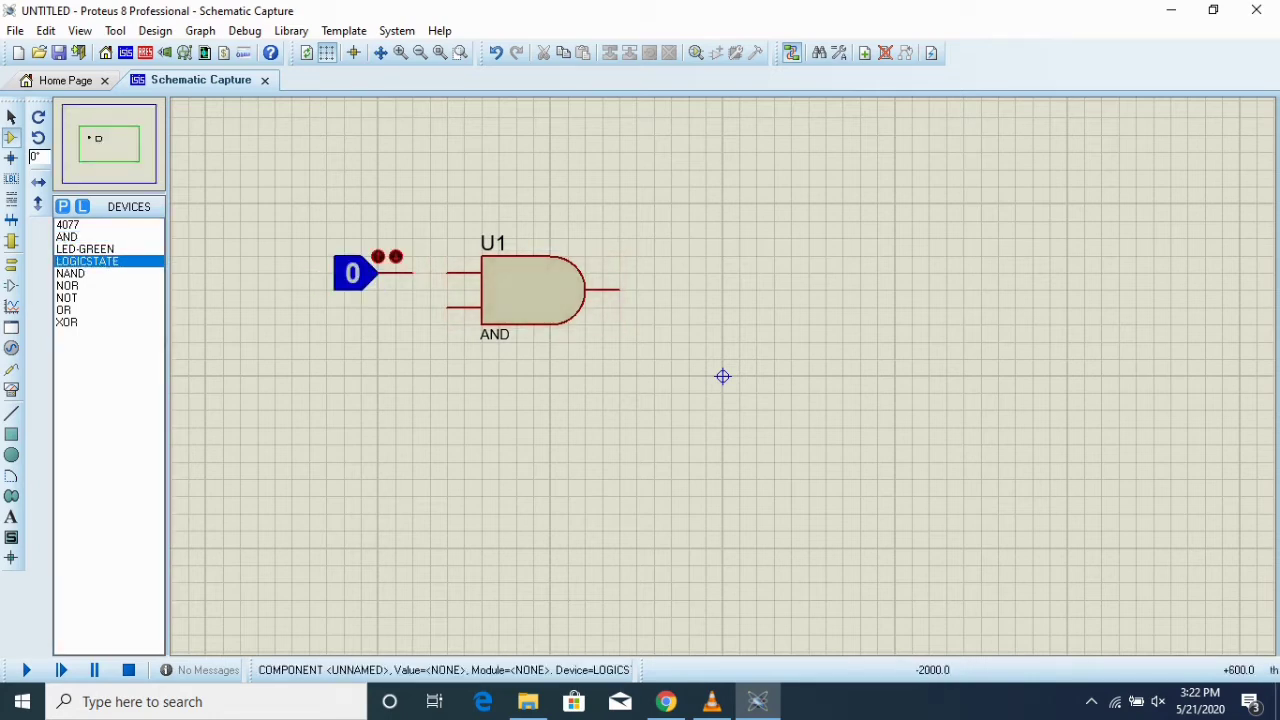
click(355, 307)
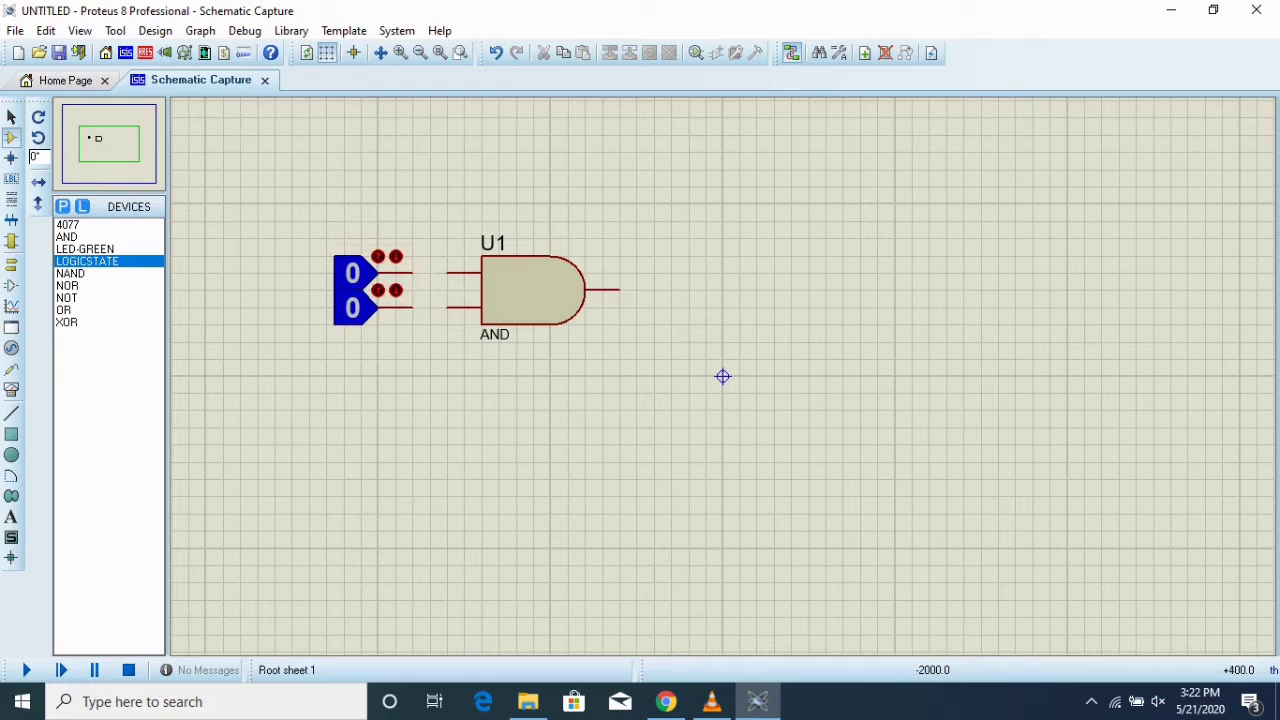
Place a green LED beside the AND gate's output, rotate it anti-clockwise and move it closer to the gate.
click(85, 249)
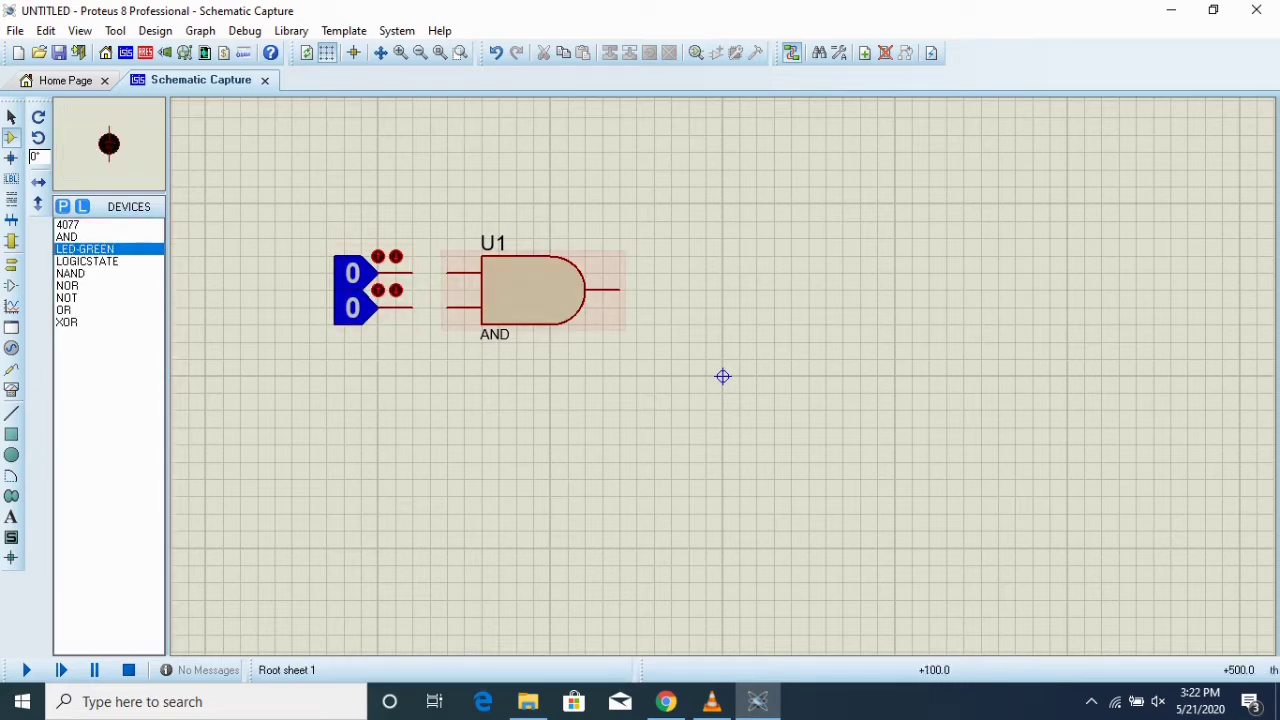
click(706, 290)
right_click(723, 376)
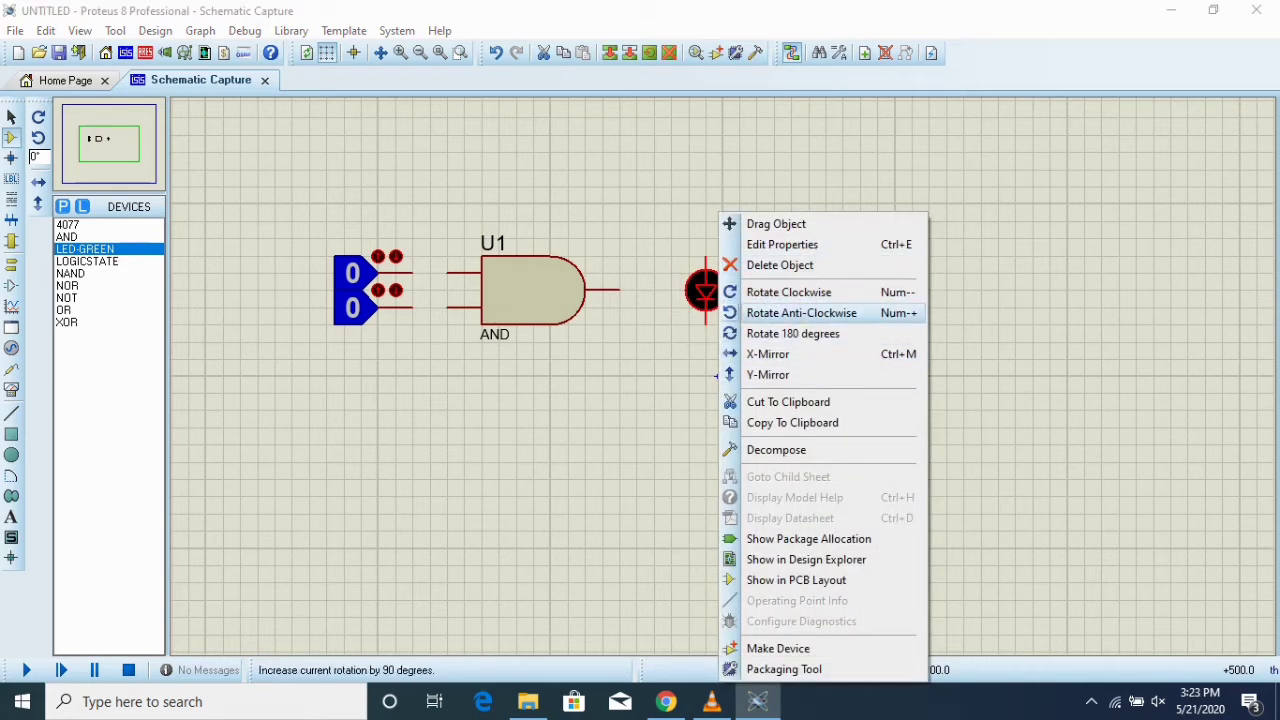
click(801, 313)
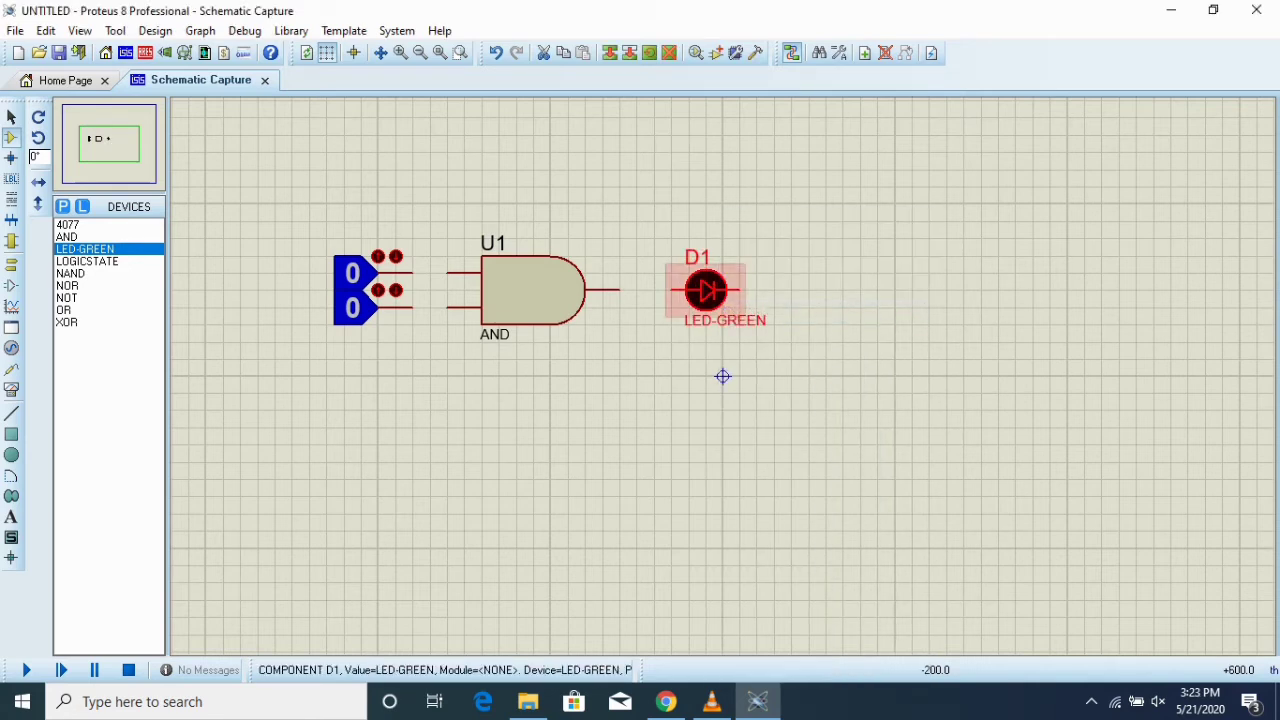
double_click(708, 292)
click(849, 140)
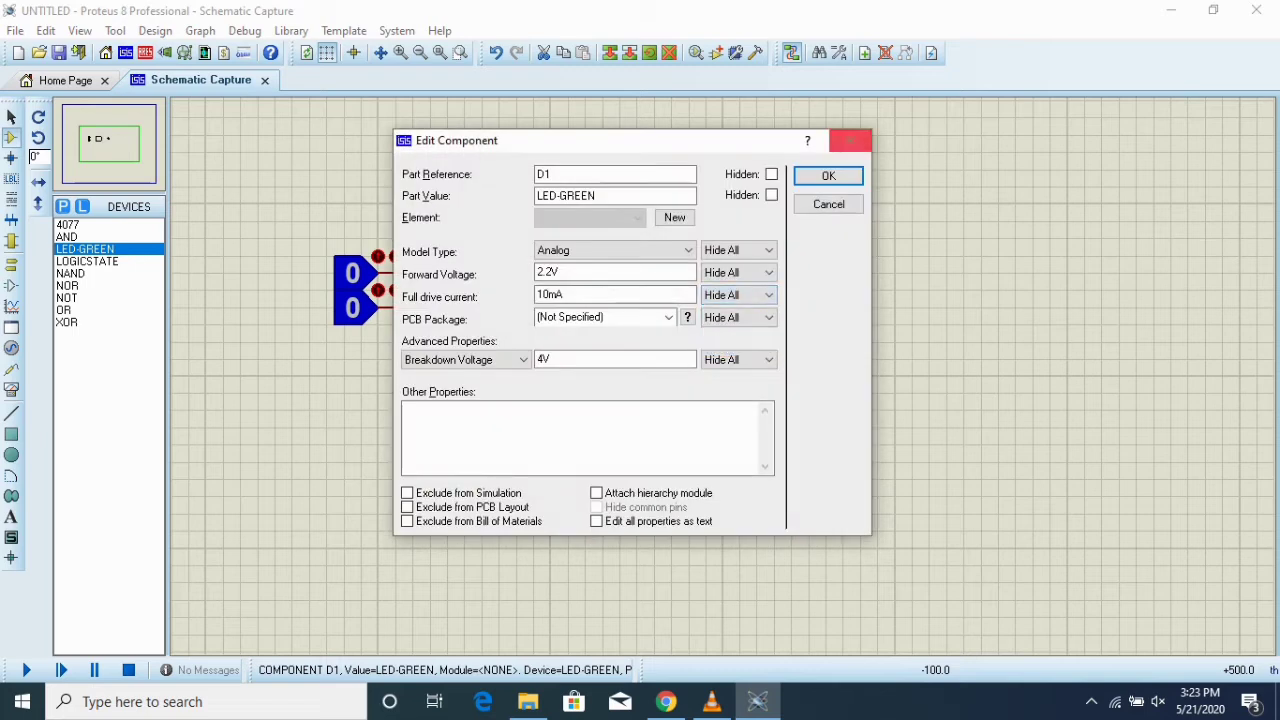
click(849, 140)
drag(706, 290, 671, 290)
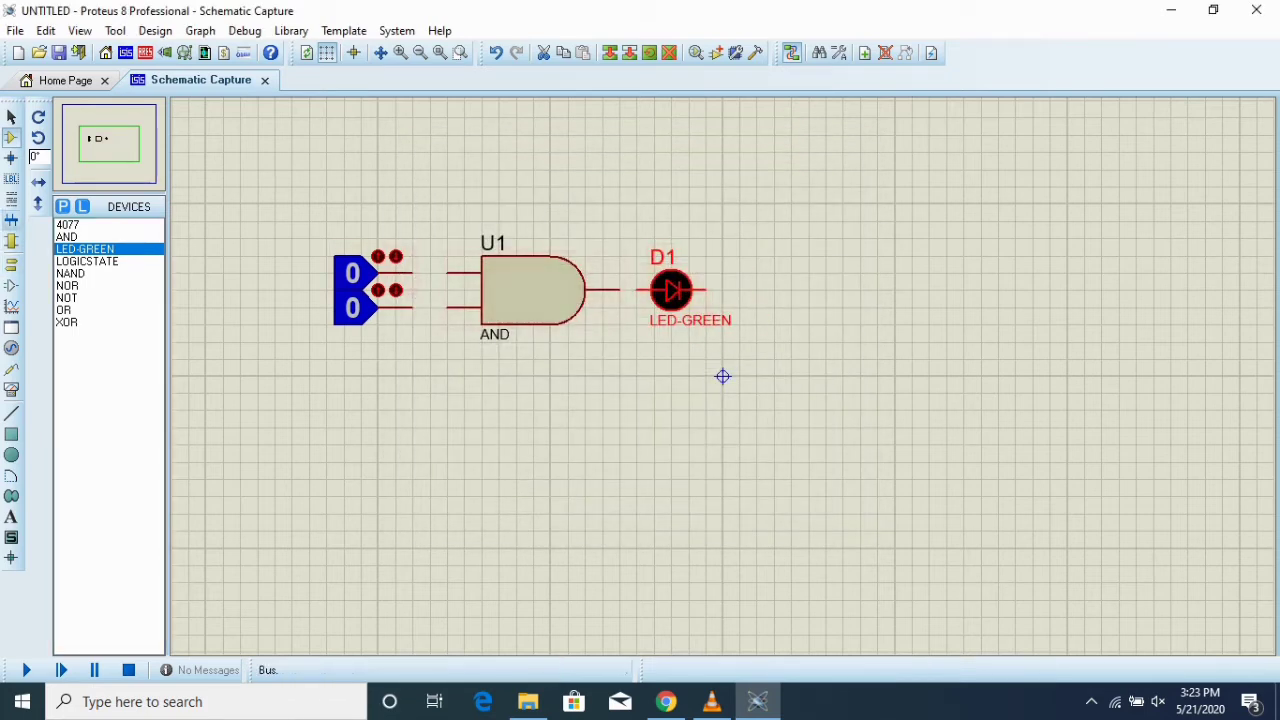
Place a ground terminal to the right of the LED and rotate it anti-clockwise to face the LED's free pin.
click(11, 241)
click(11, 263)
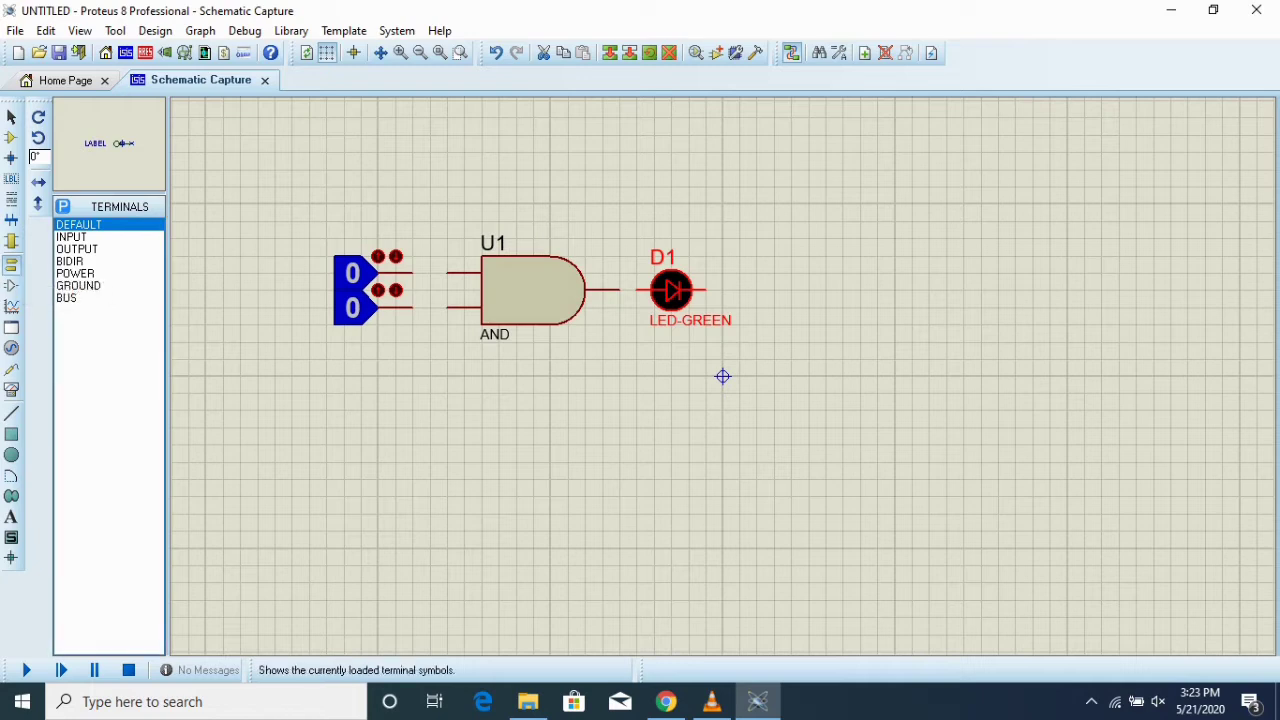
click(78, 285)
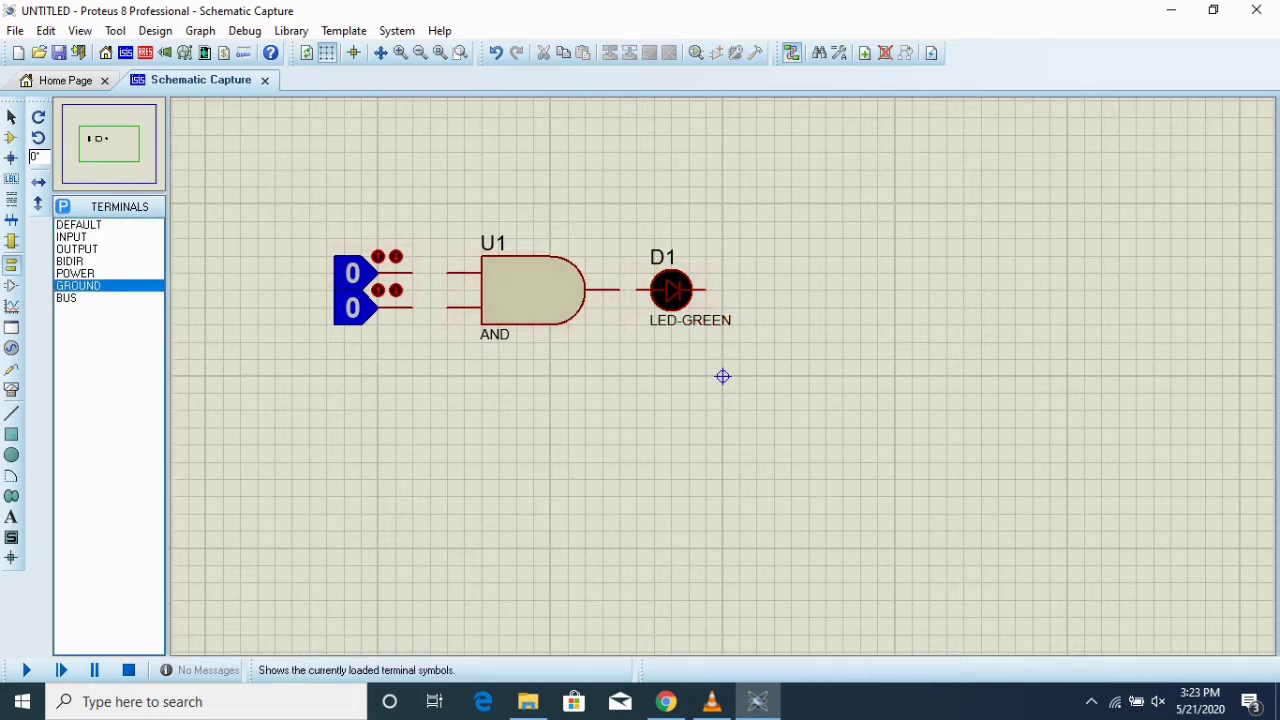
click(773, 305)
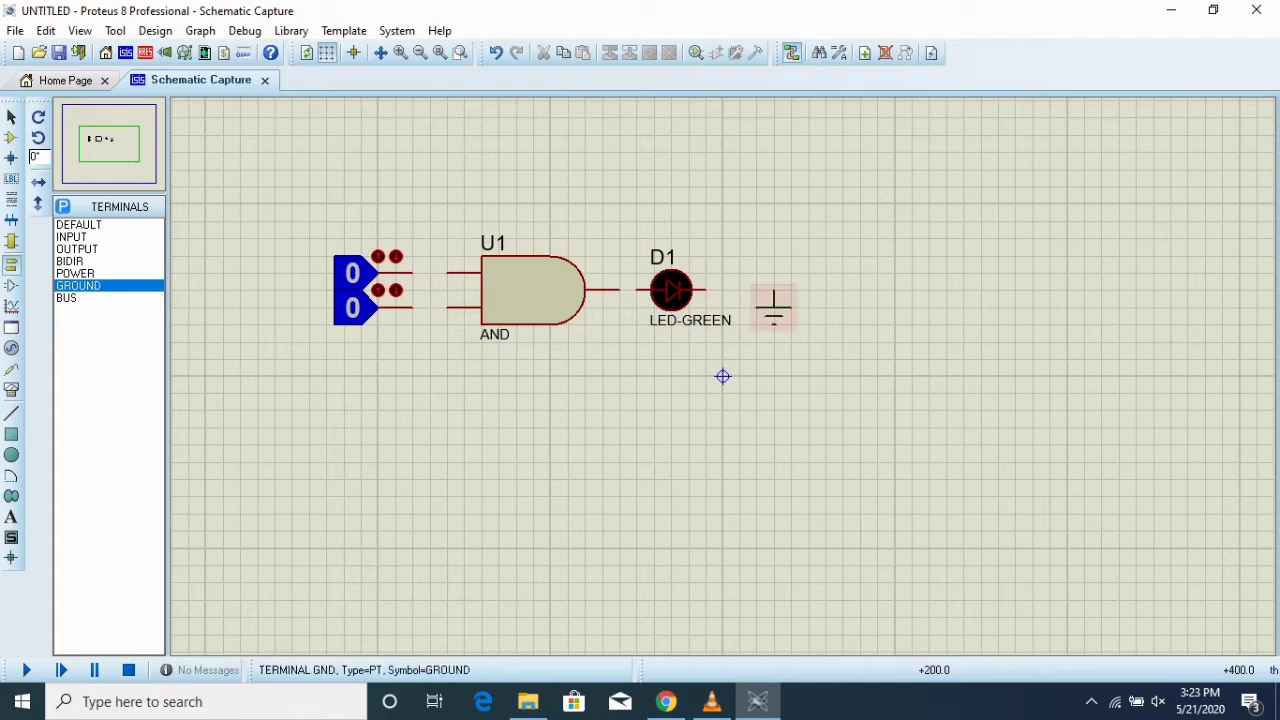
right_click(789, 290)
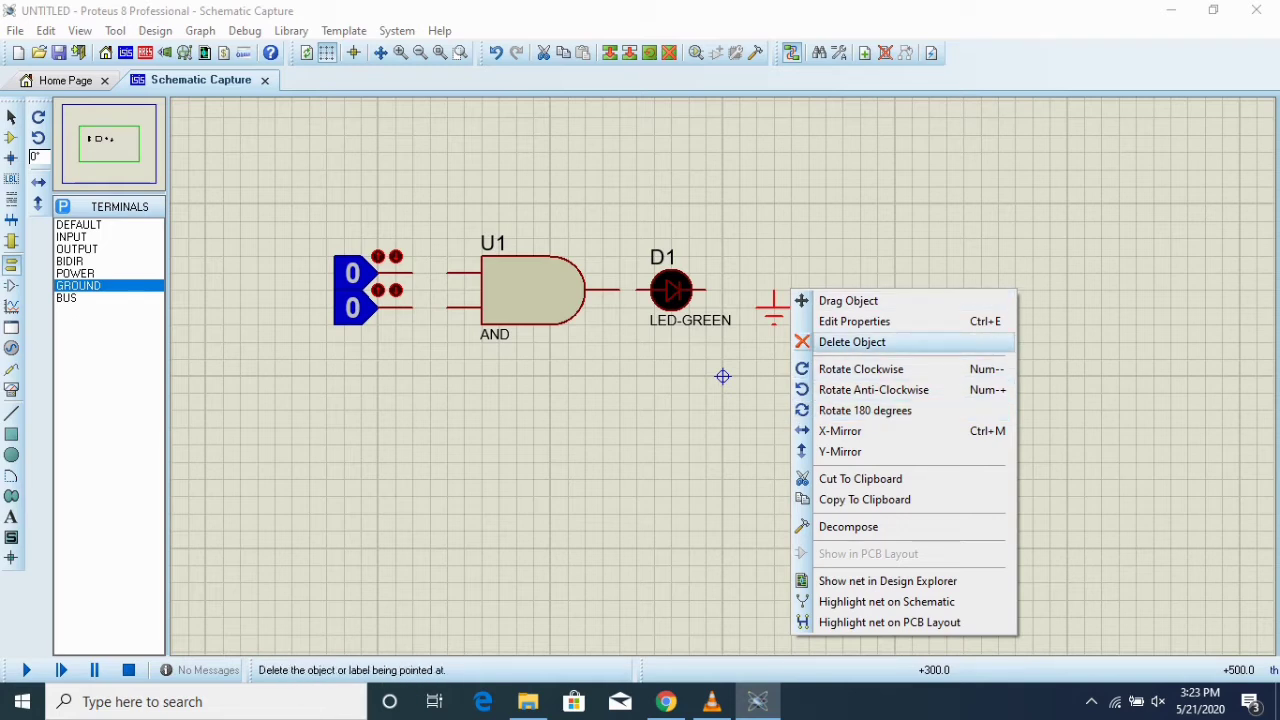
click(873, 389)
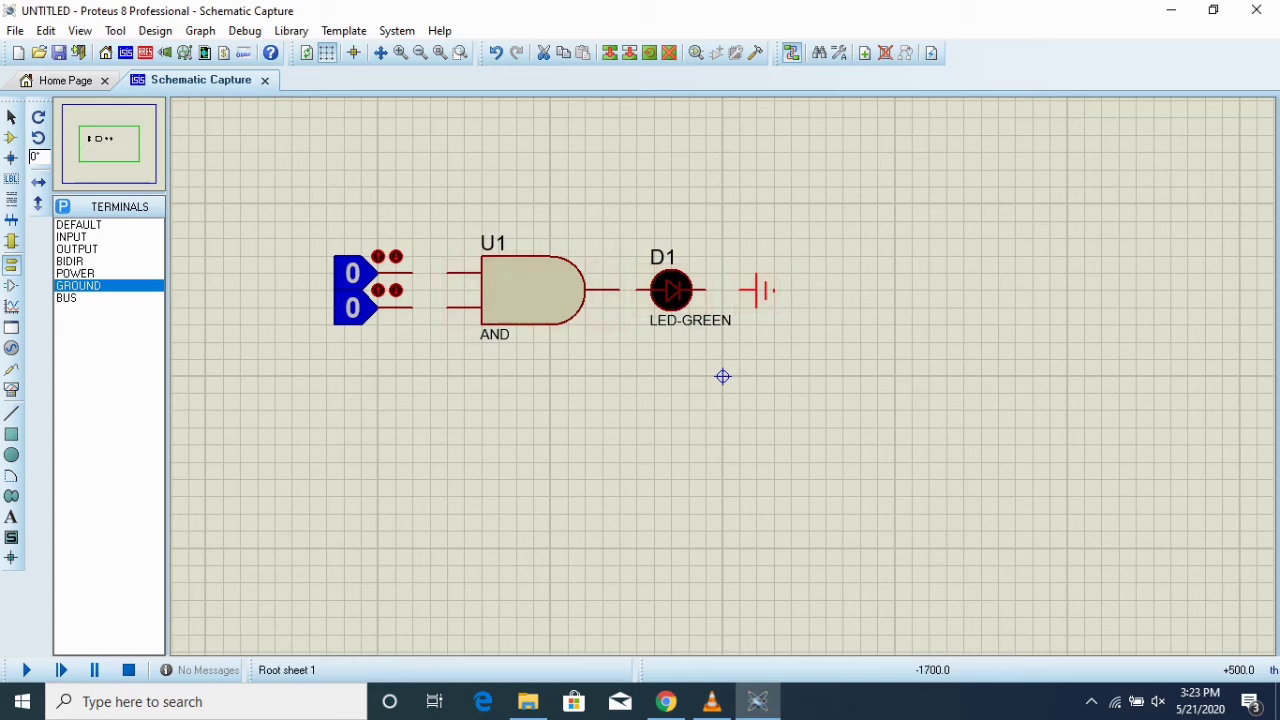
Wire both logic state sources to the AND gate inputs, the gate output to the LED, and the LED to ground.
click(412, 273)
click(447, 273)
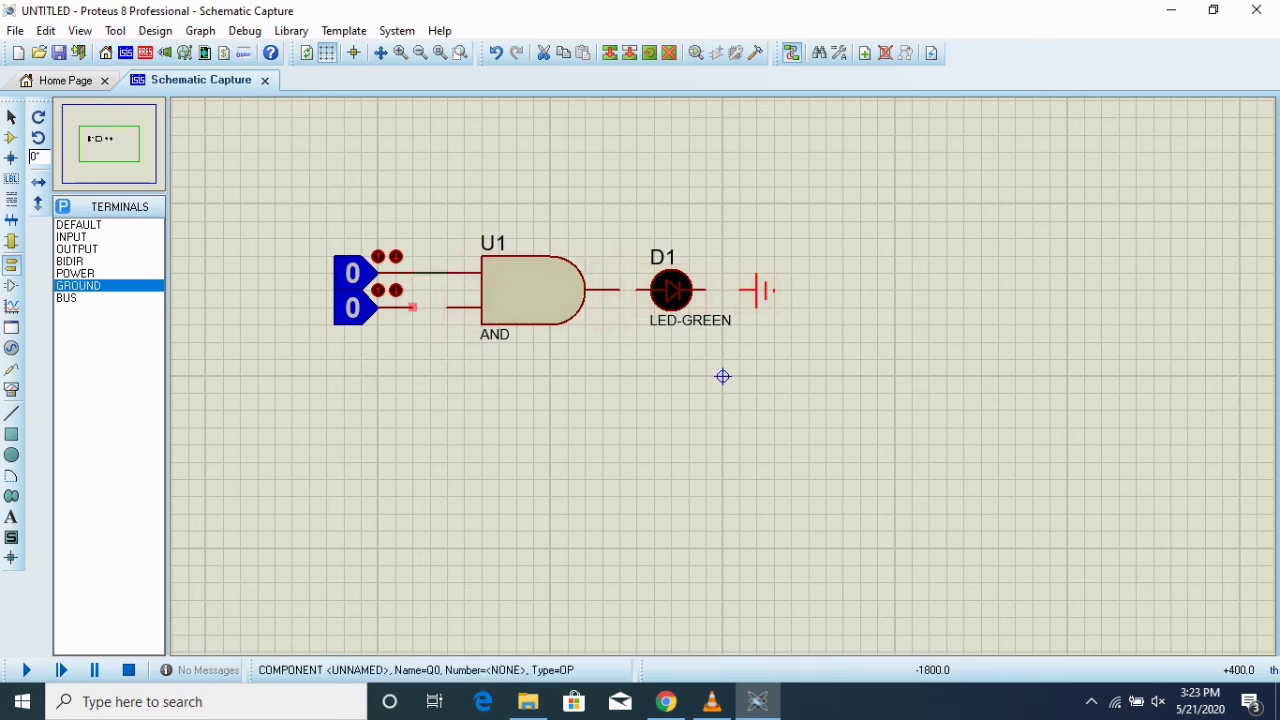
click(412, 307)
click(447, 307)
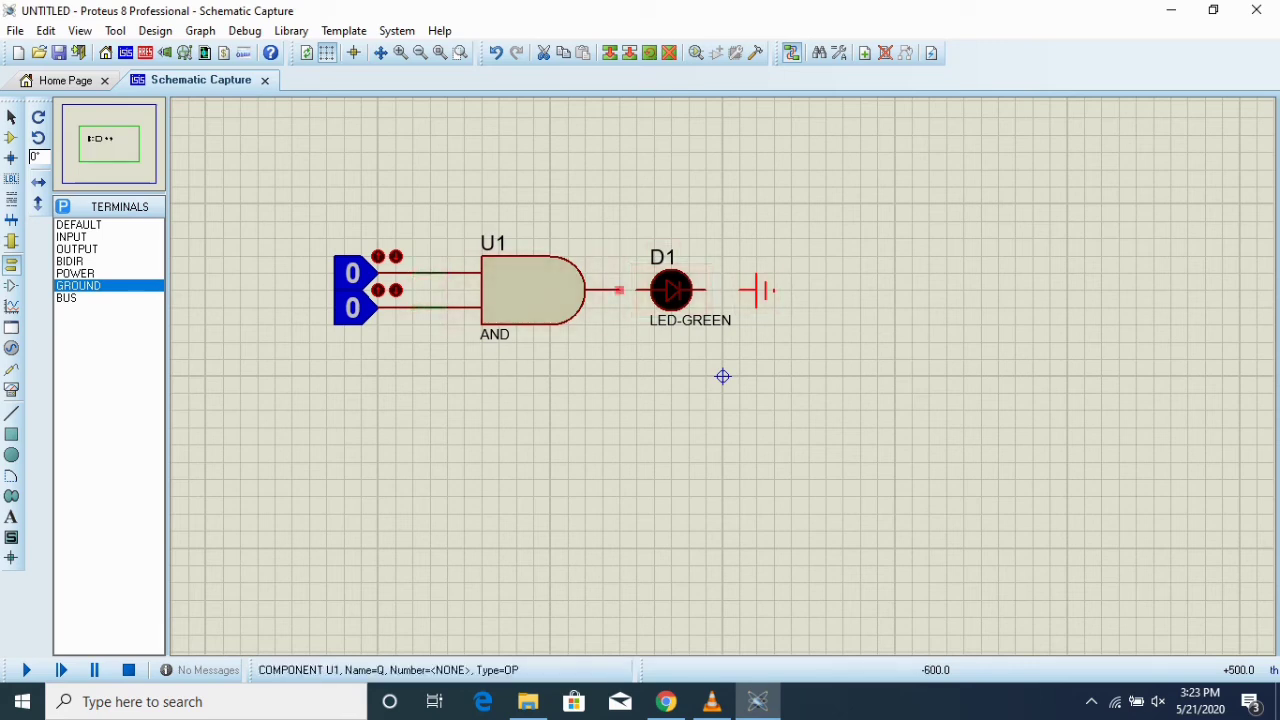
click(620, 290)
click(642, 290)
click(705, 290)
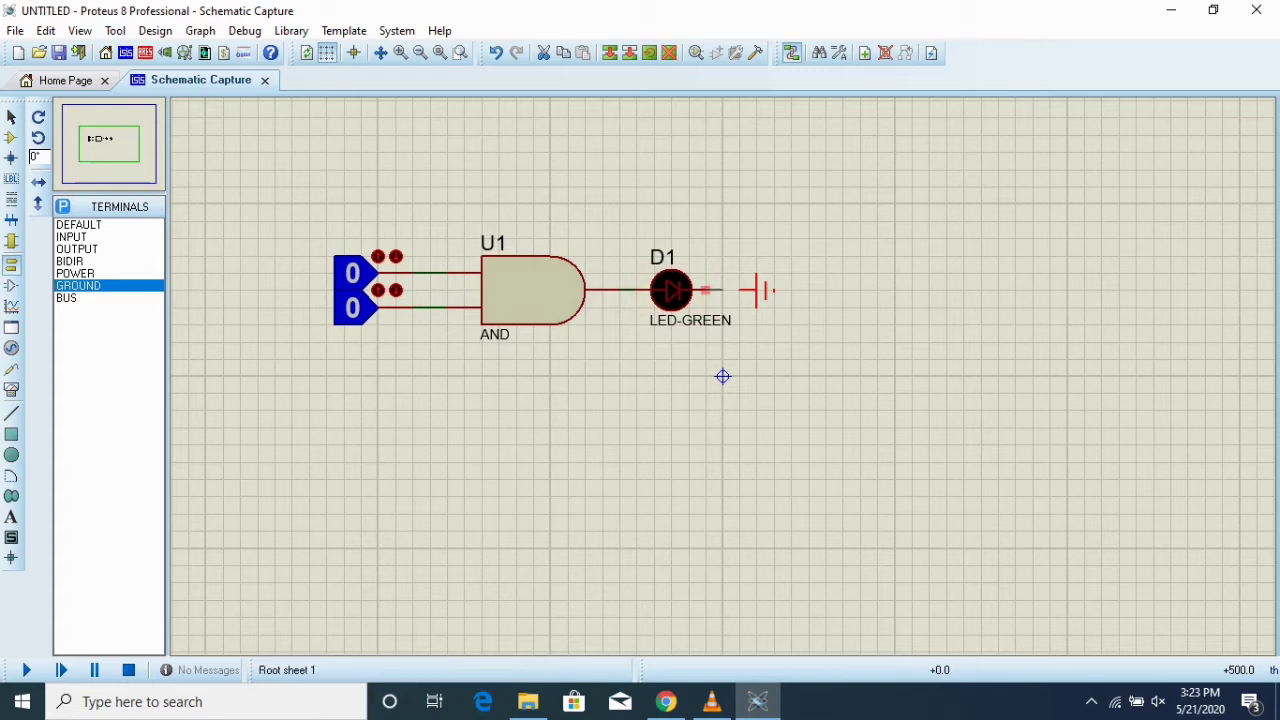
click(740, 290)
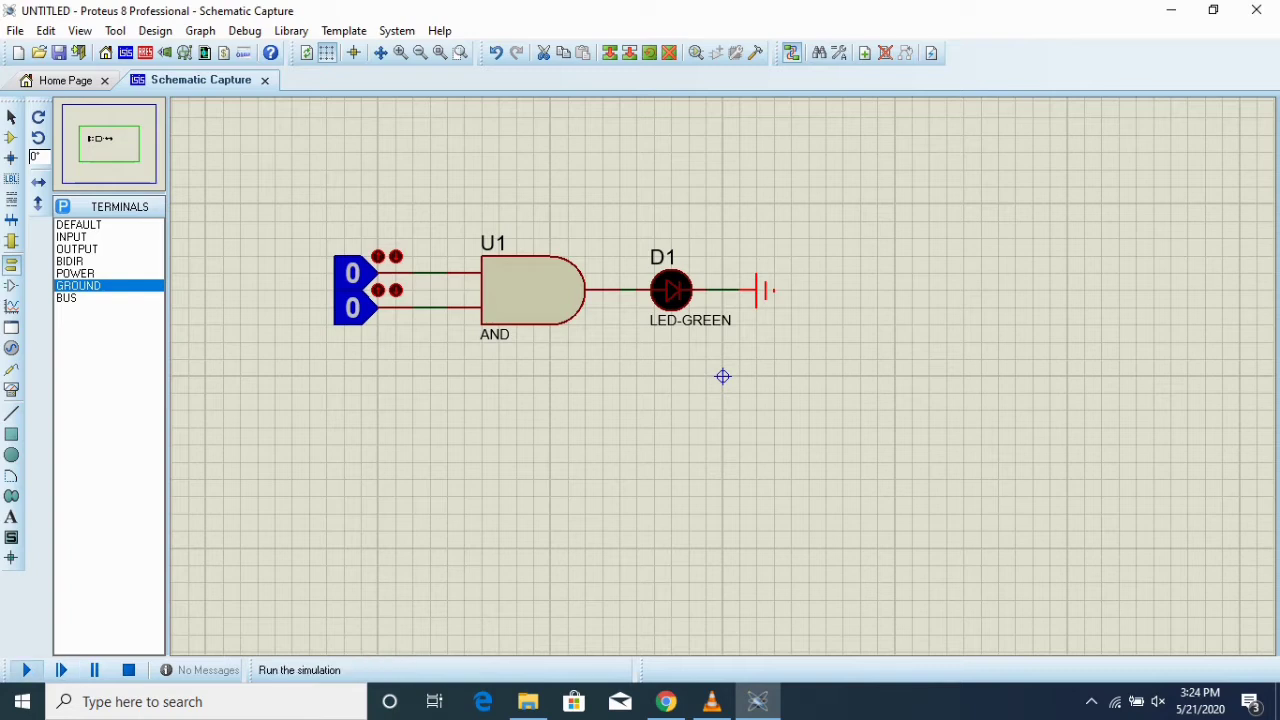
Run the simulation, test the AND gate with input combinations 1-0, 0-0, 0-1 and 1-1, and stop it.
click(26, 670)
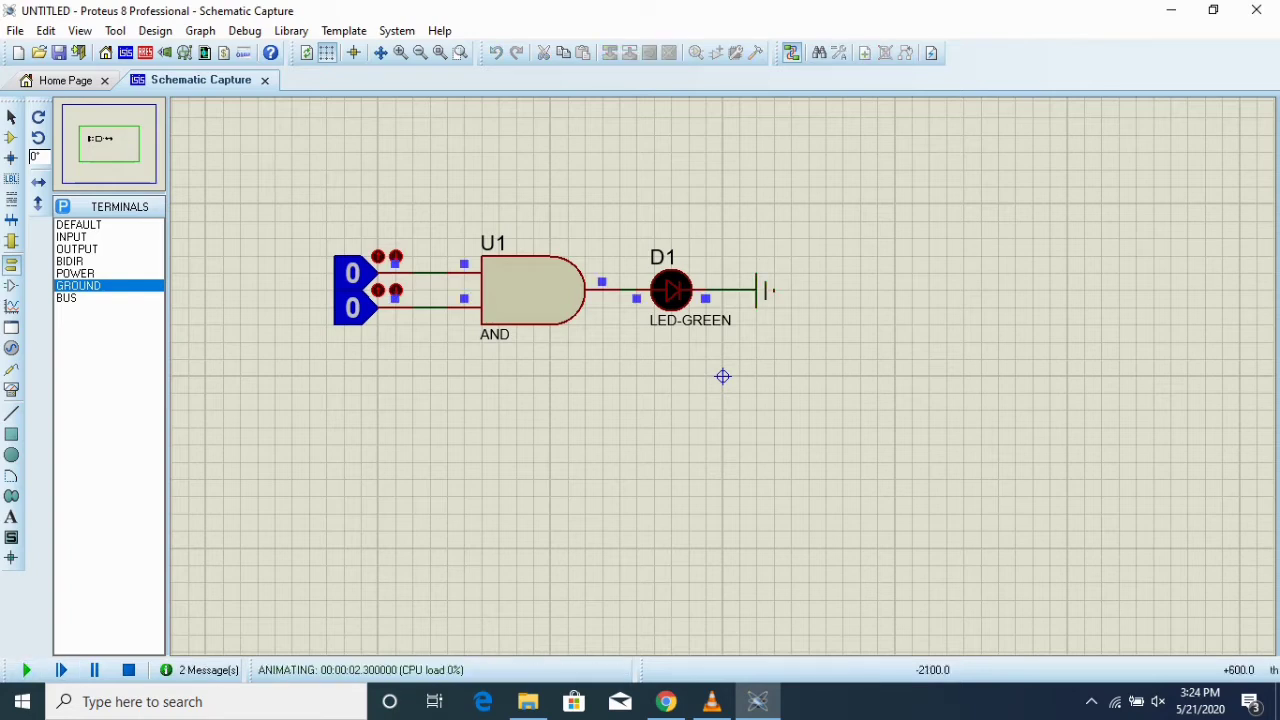
click(352, 272)
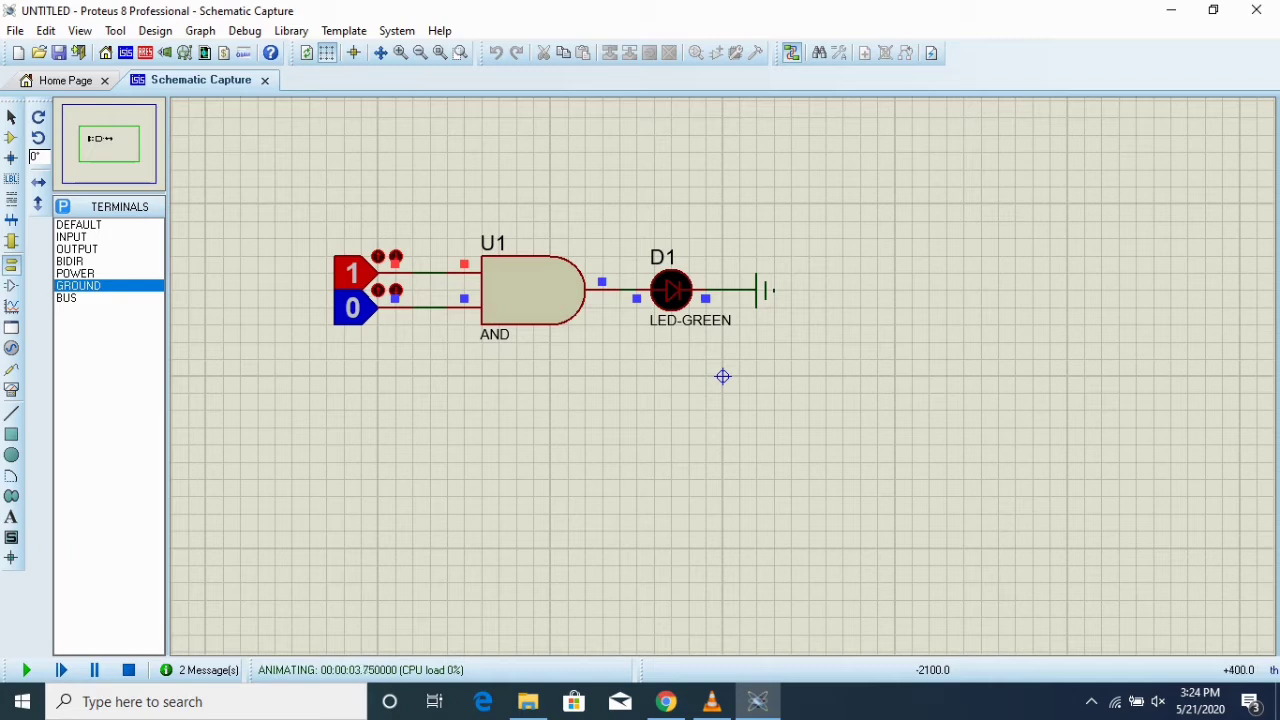
click(352, 272)
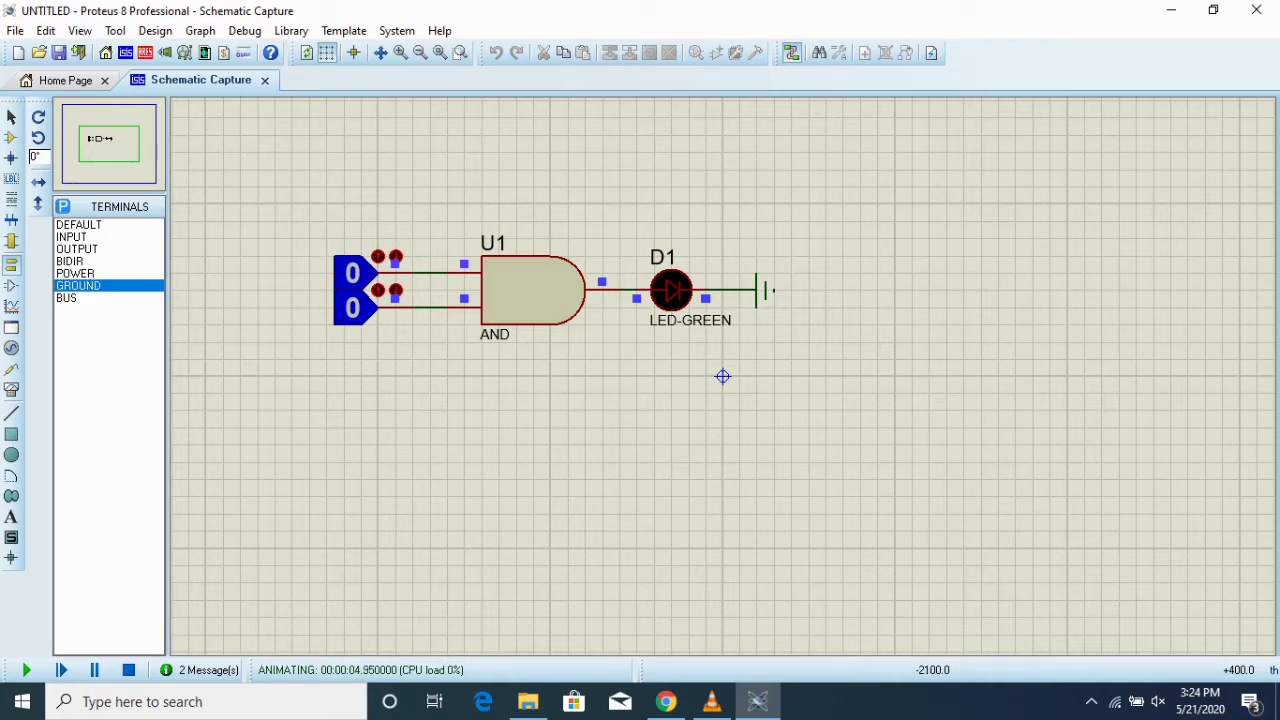
click(359, 307)
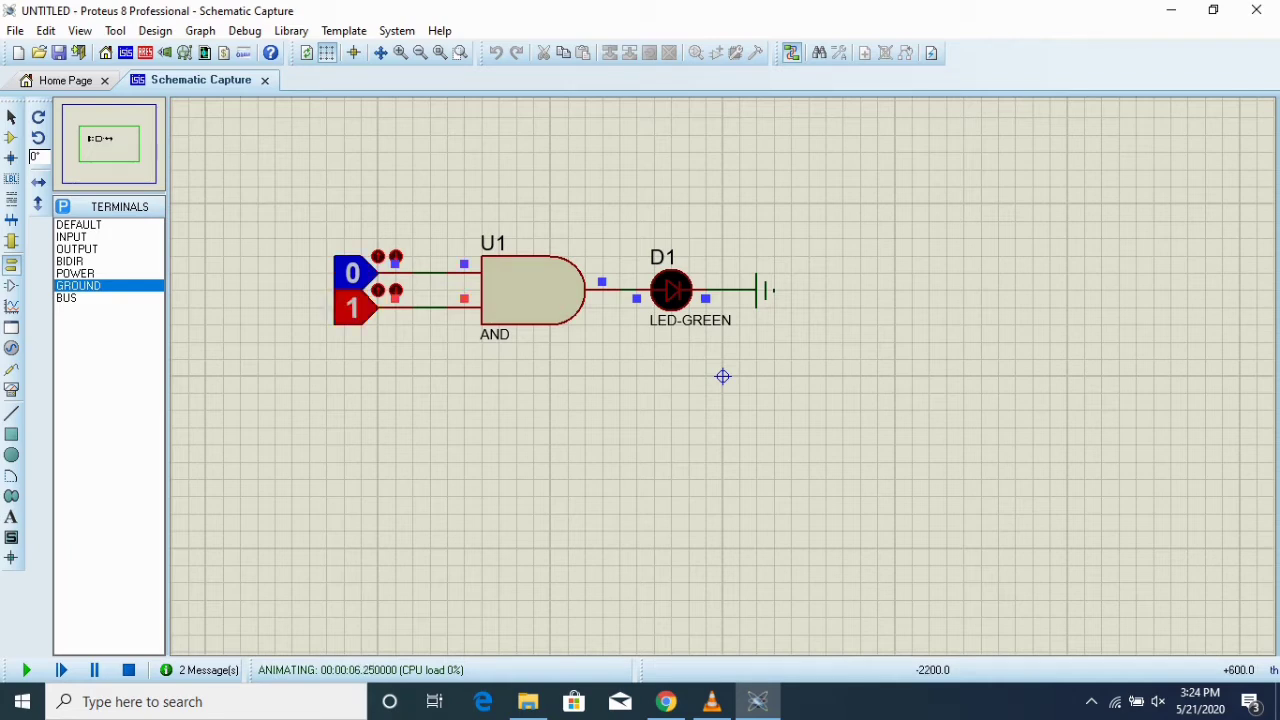
click(352, 272)
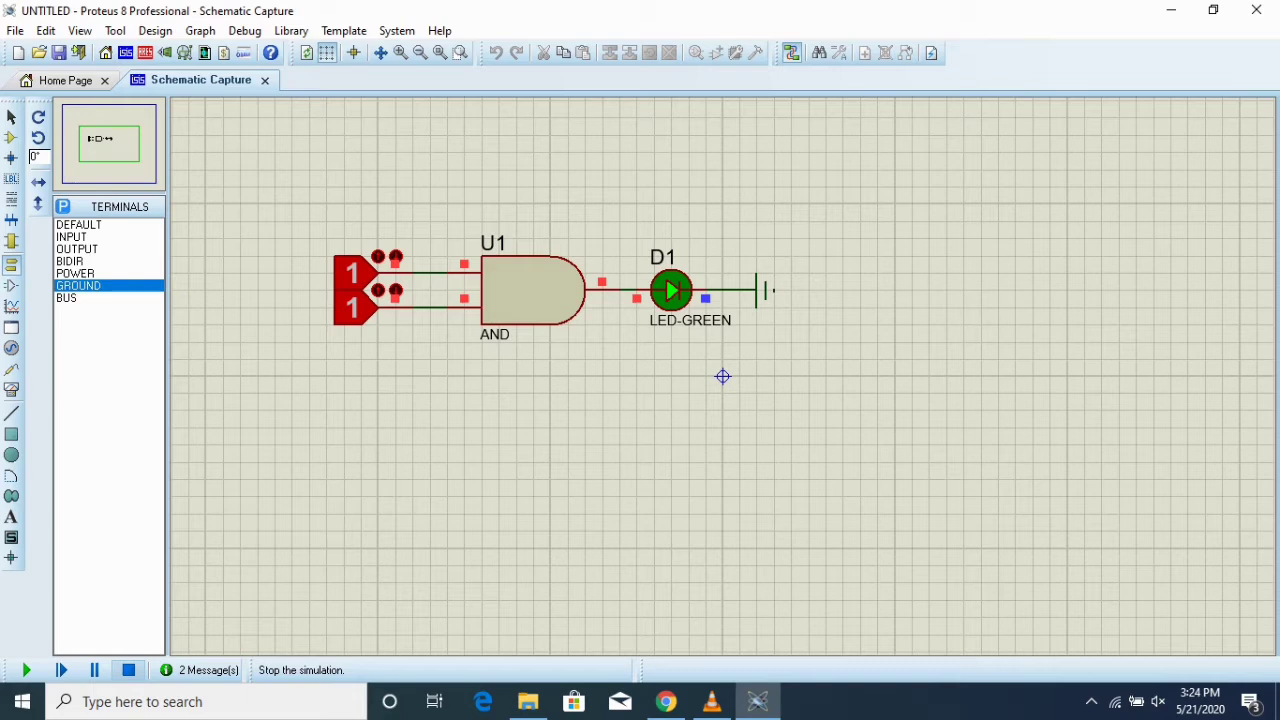
click(128, 670)
Delete the AND gate and place an OR gate in its position between the logic state sources and the LED.
right_click(556, 295)
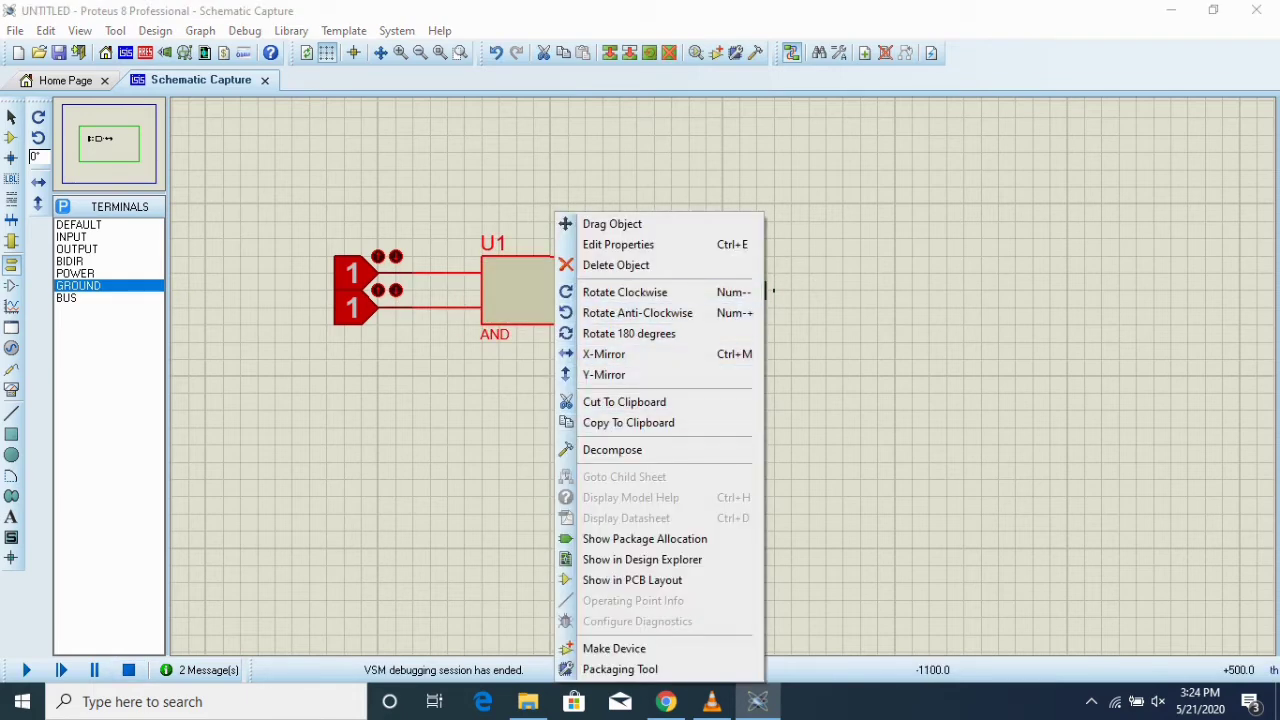
click(615, 265)
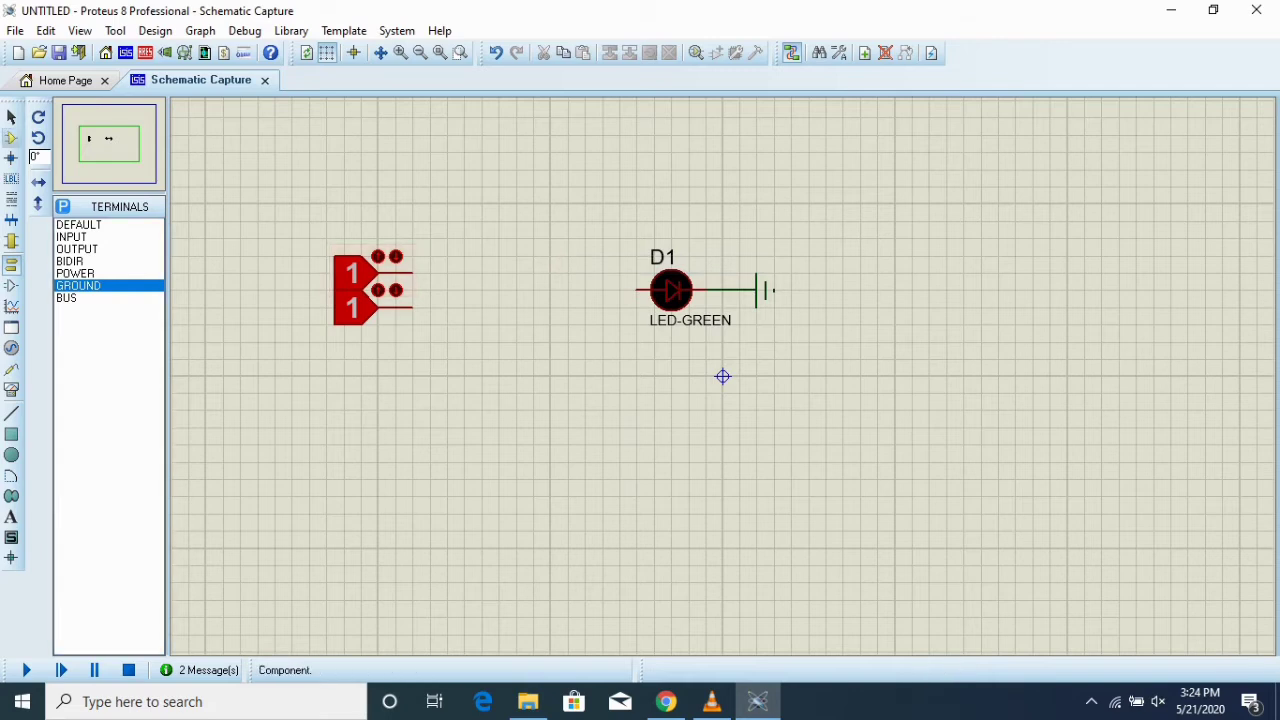
click(85, 310)
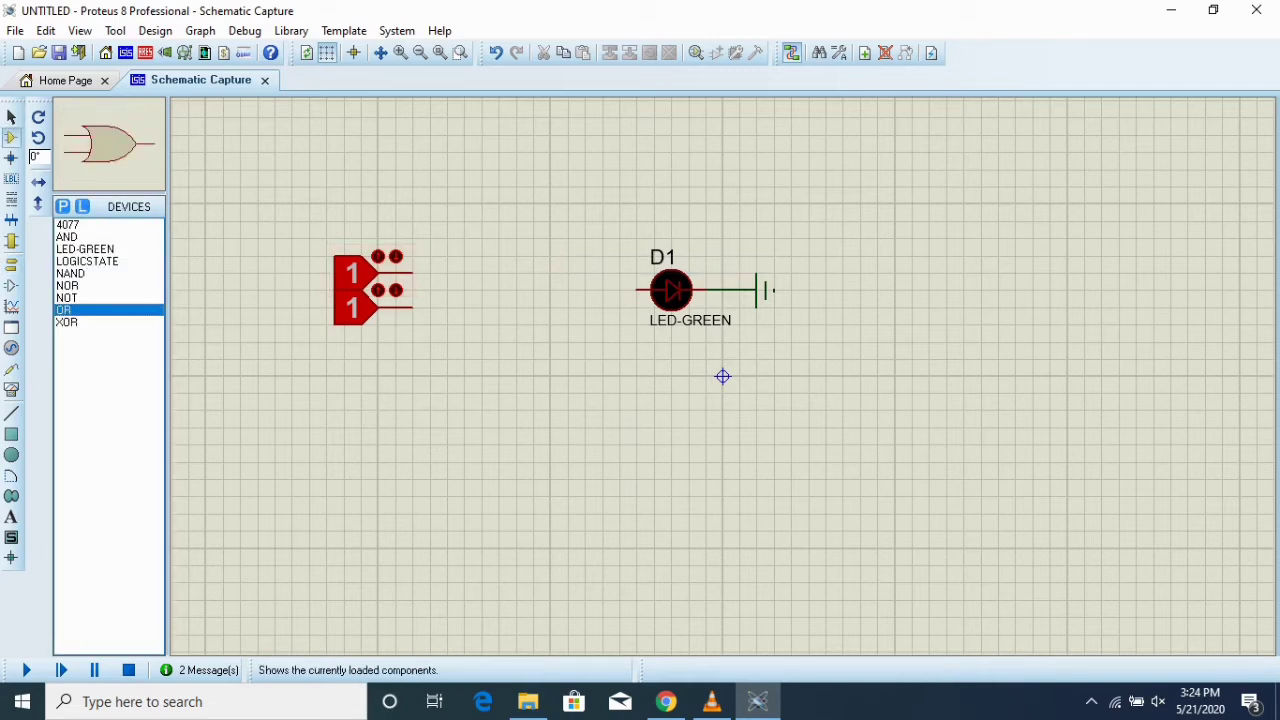
click(481, 307)
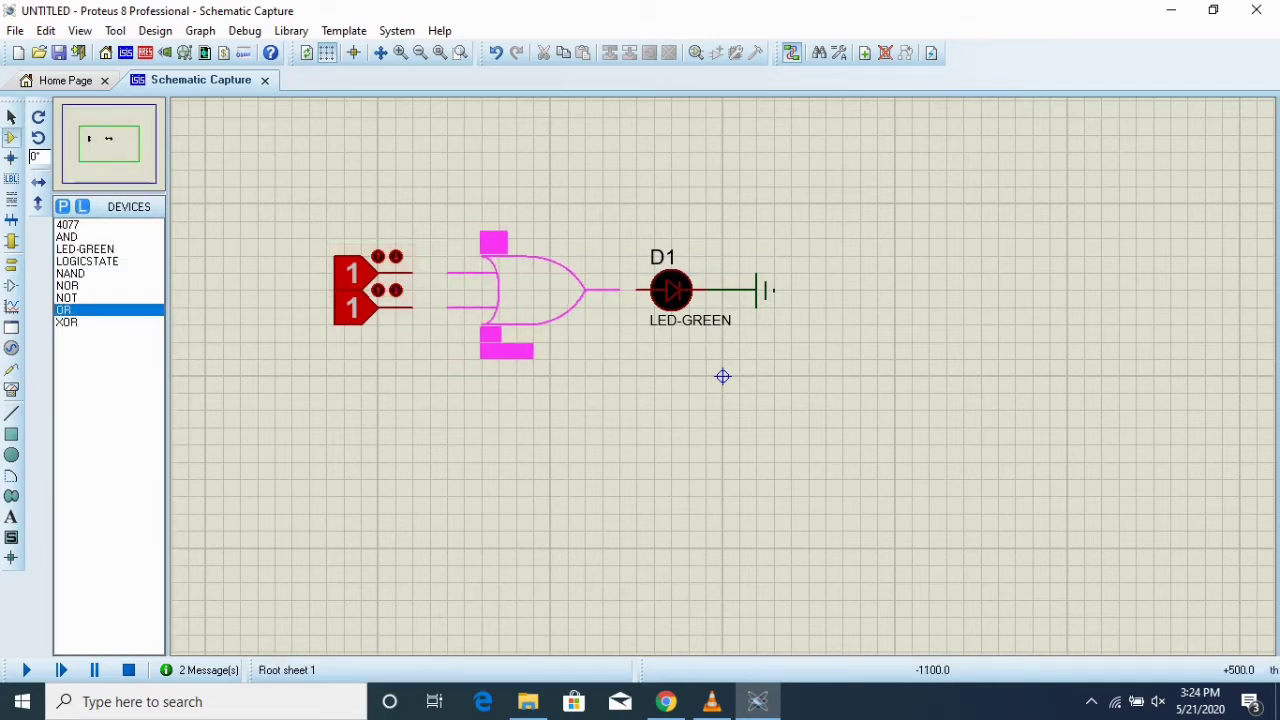
click(481, 307)
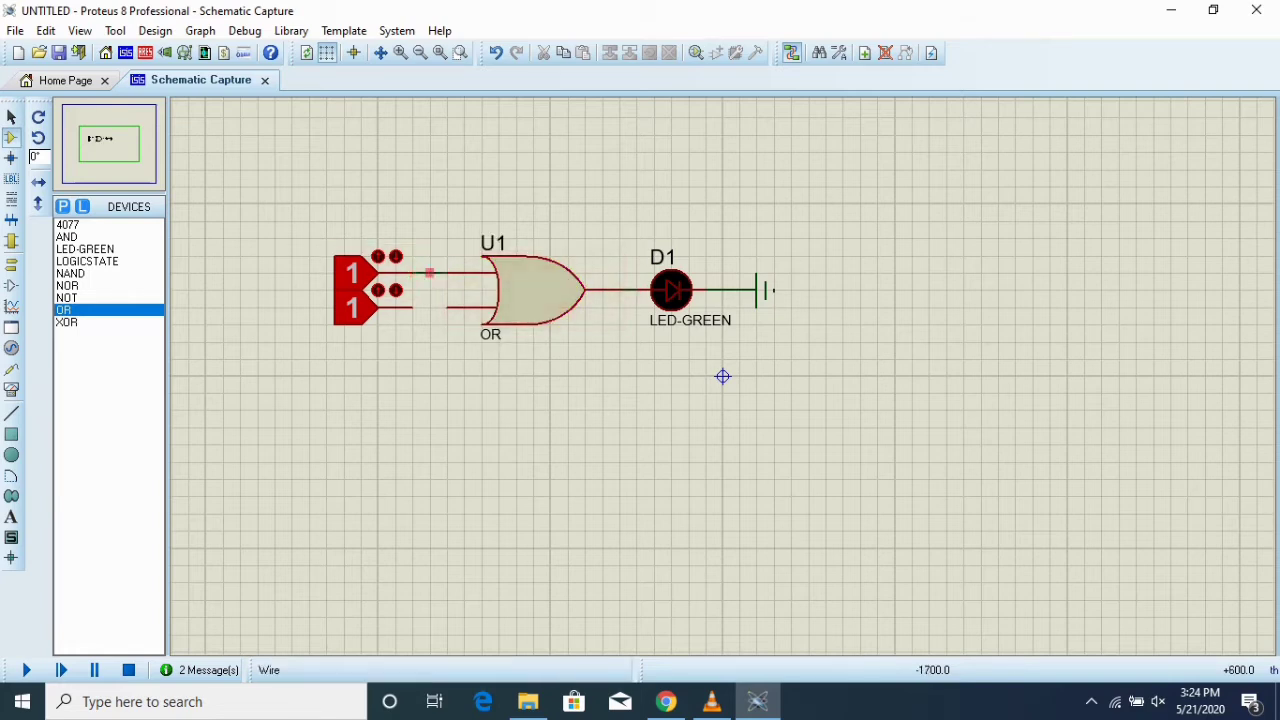
Wire the lower logic state source to the OR gate, simulate input combinations 1-1, 0-1 and 0-0, and stop the simulation.
click(412, 307)
click(447, 307)
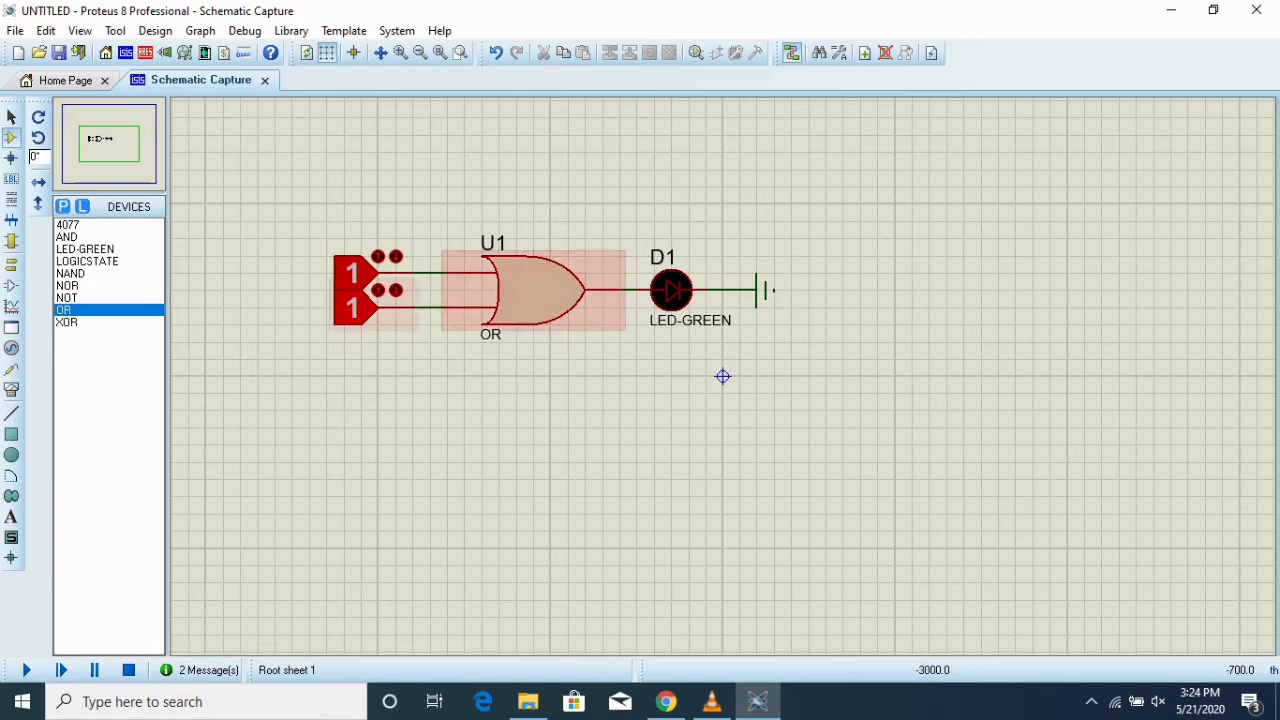
click(26, 670)
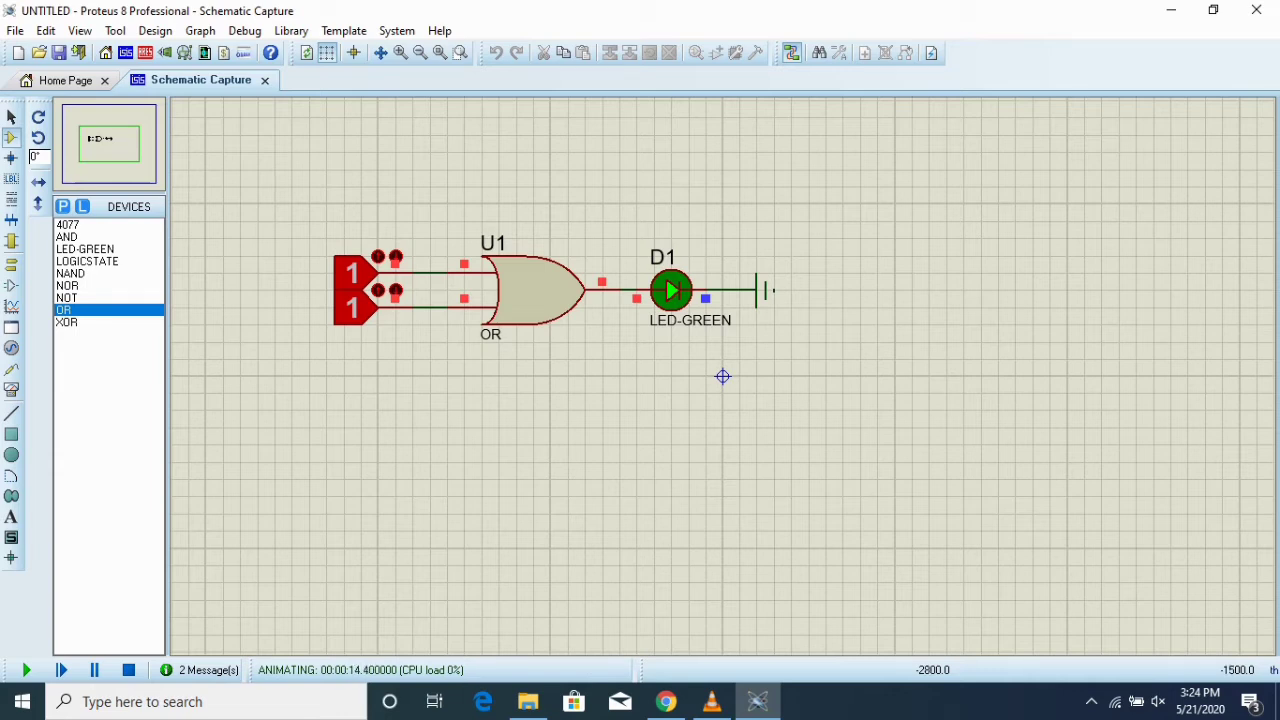
click(358, 273)
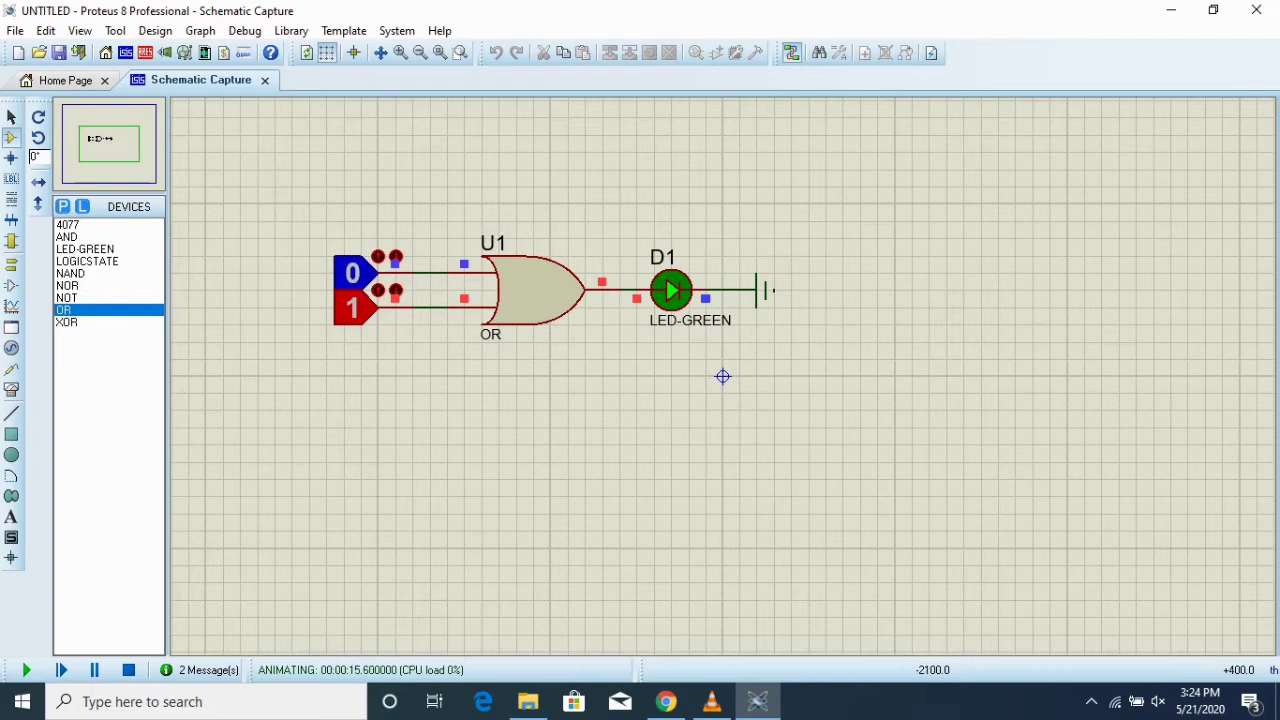
click(359, 307)
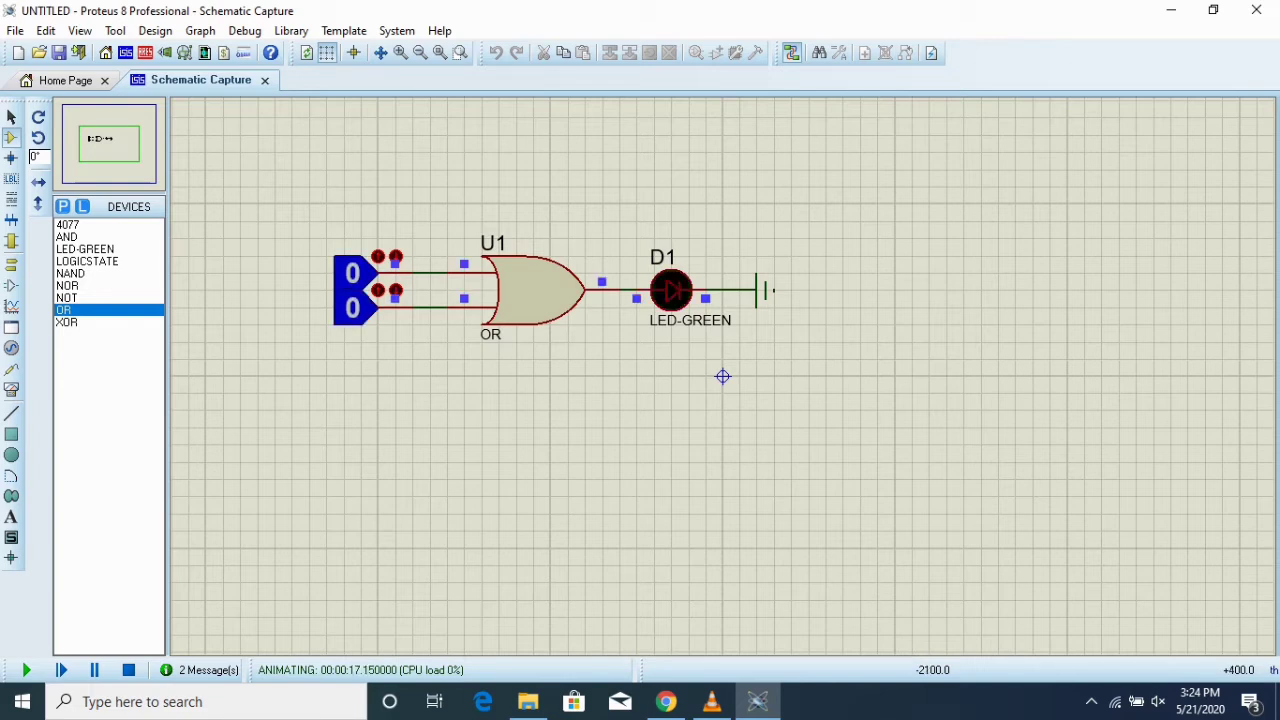
right_click(723, 376)
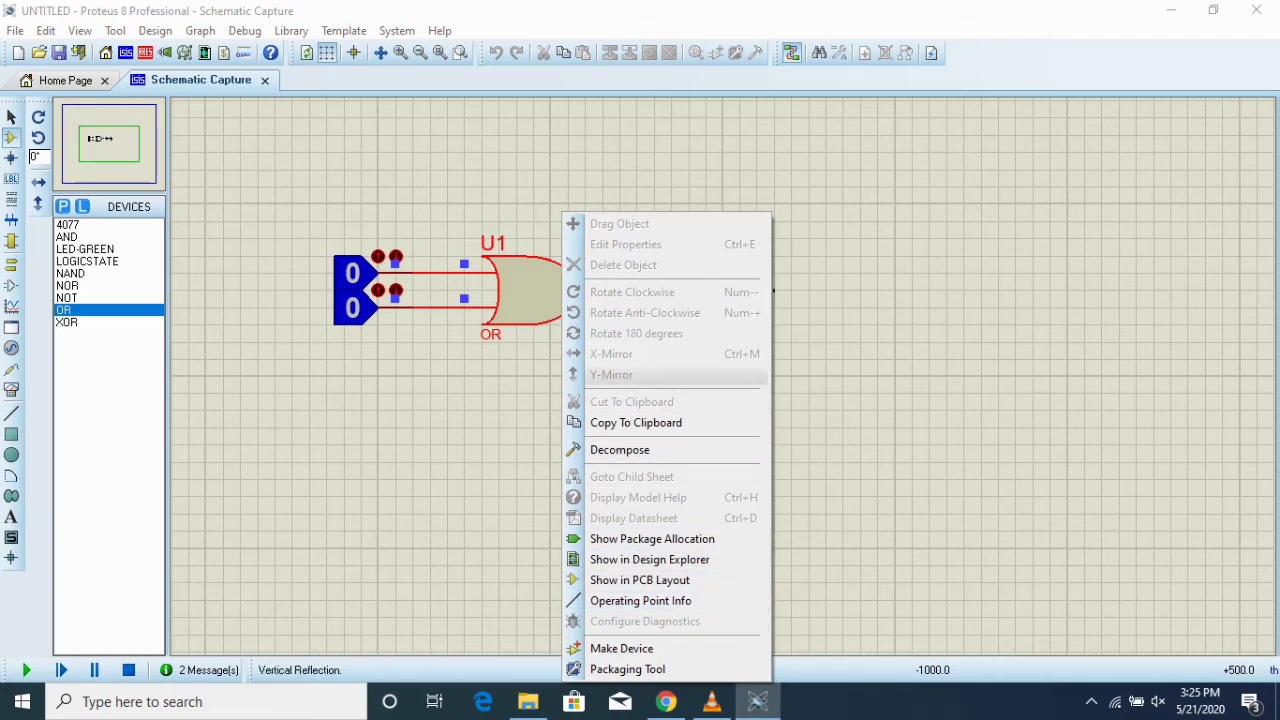
key(Escape)
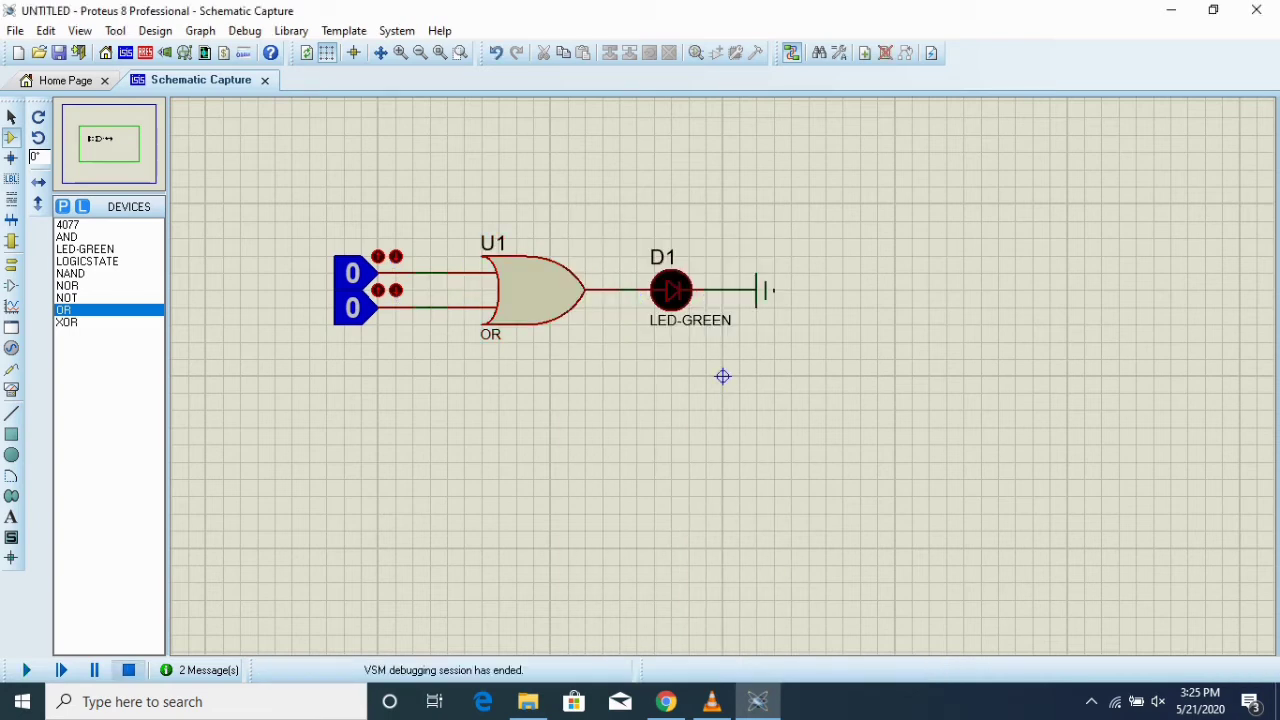
Replace the OR gate with a NOR gate wired between the two logic state sources and the LED.
right_click(723, 376)
key(Return)
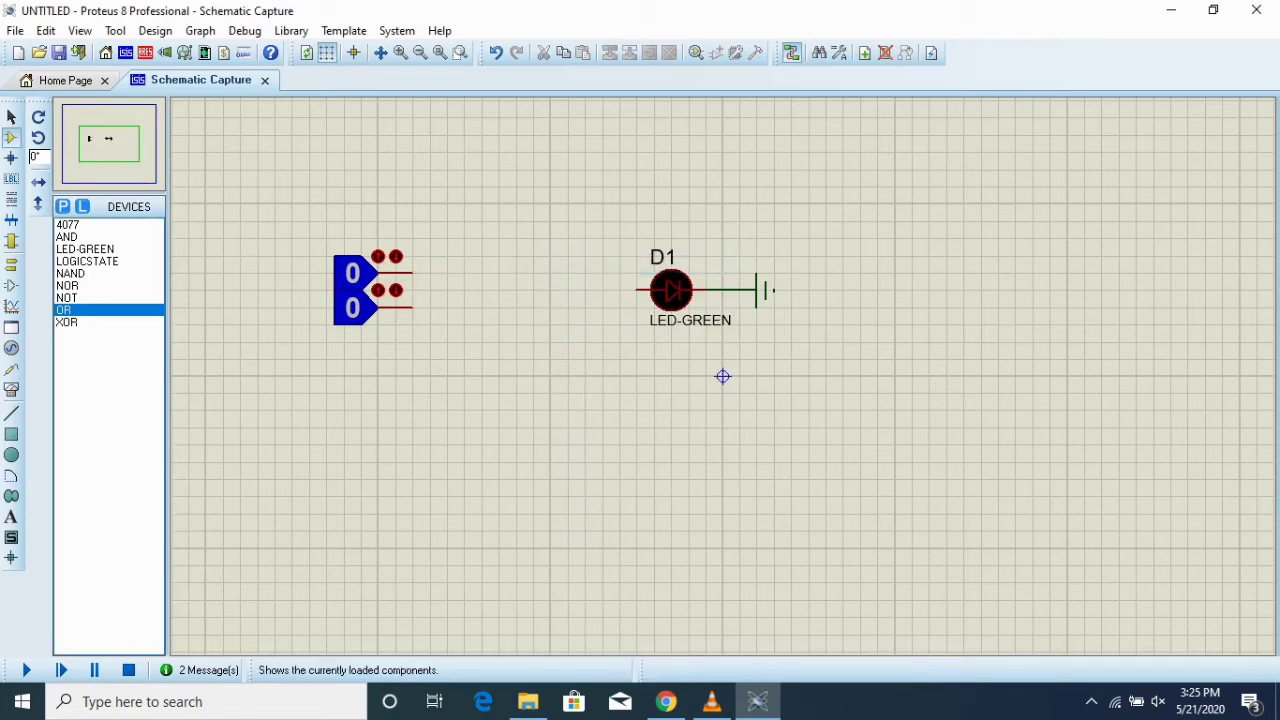
click(67, 285)
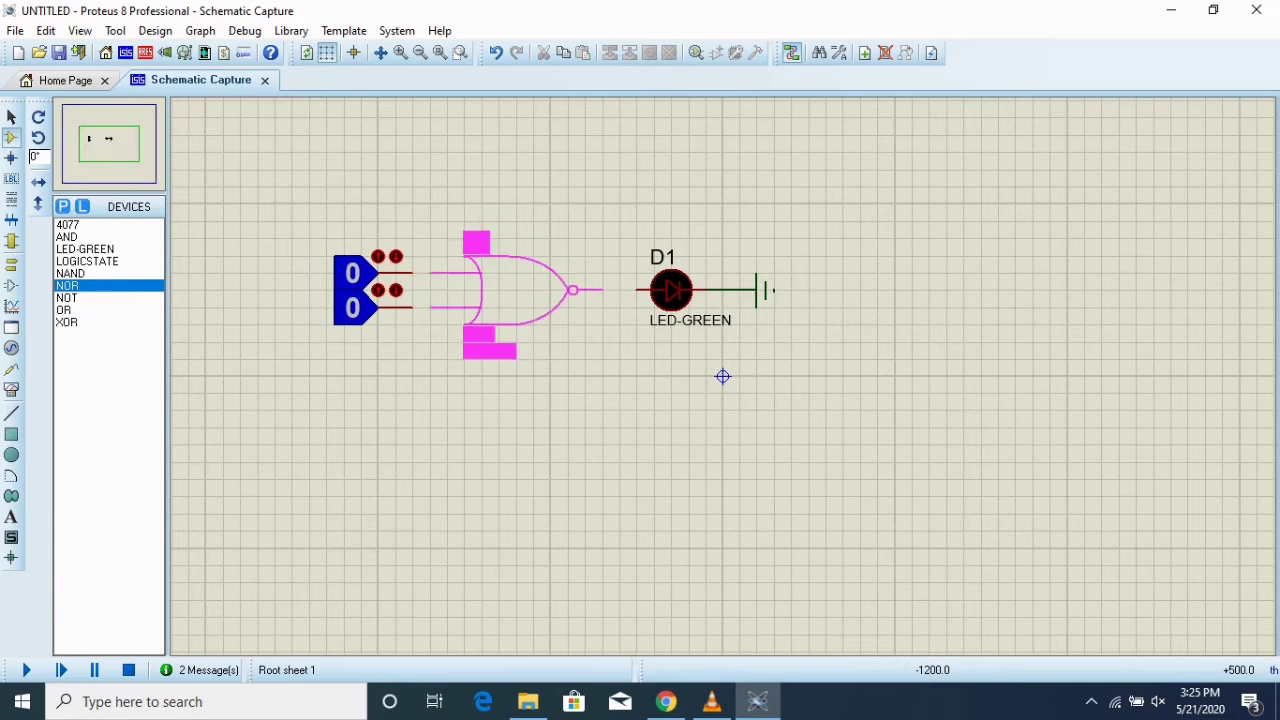
click(515, 290)
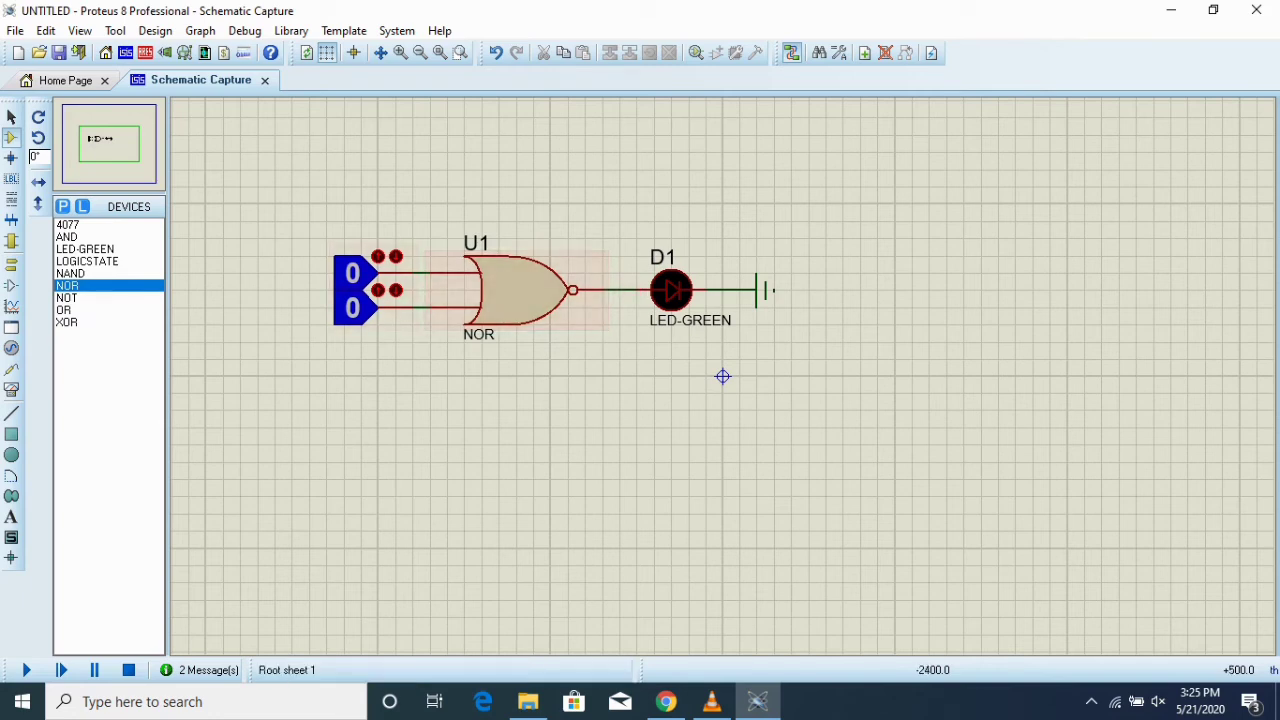
Run the simulation, test the NOR gate with input combinations 0-0, 0-1, 1-0 and 1-1, and stop it.
click(26, 670)
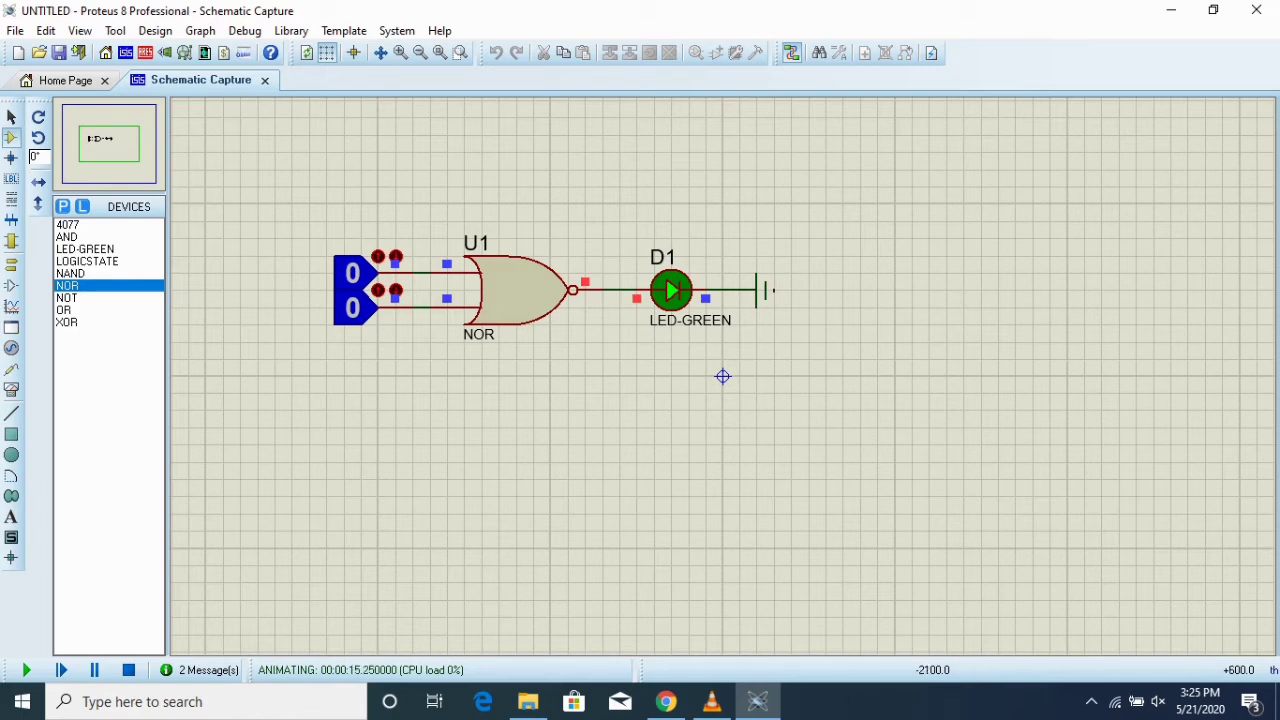
click(354, 307)
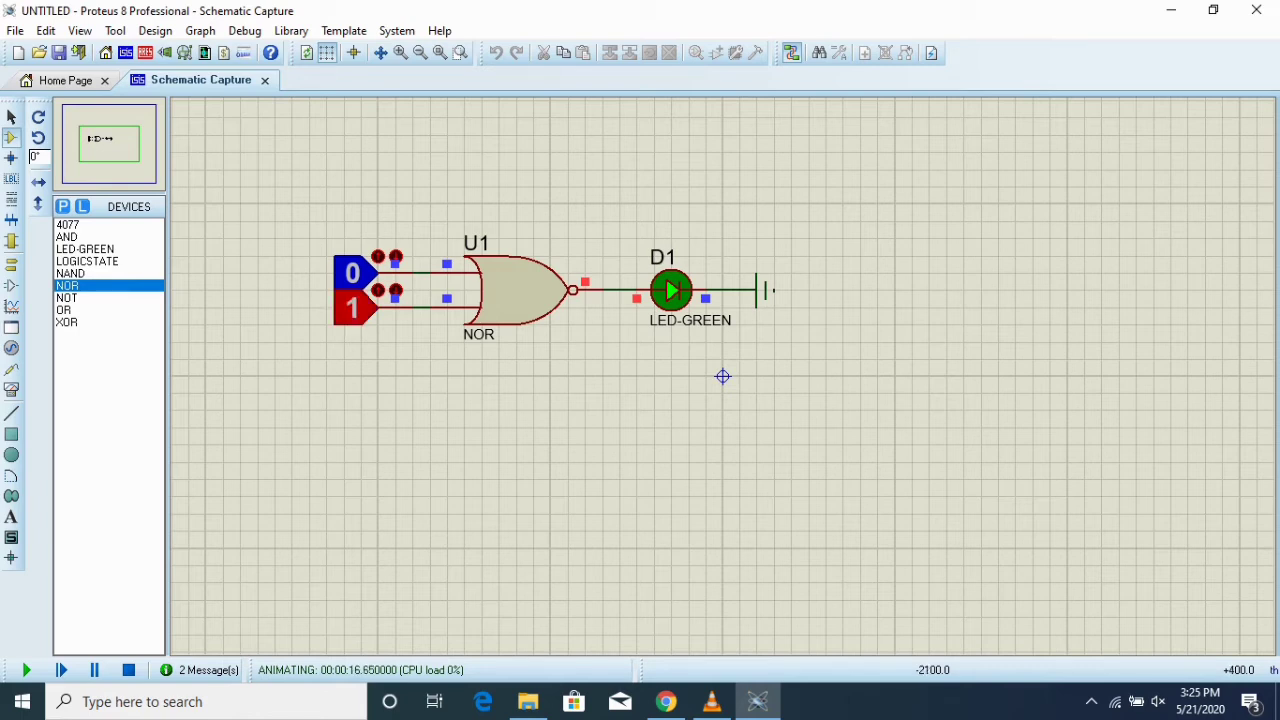
click(354, 307)
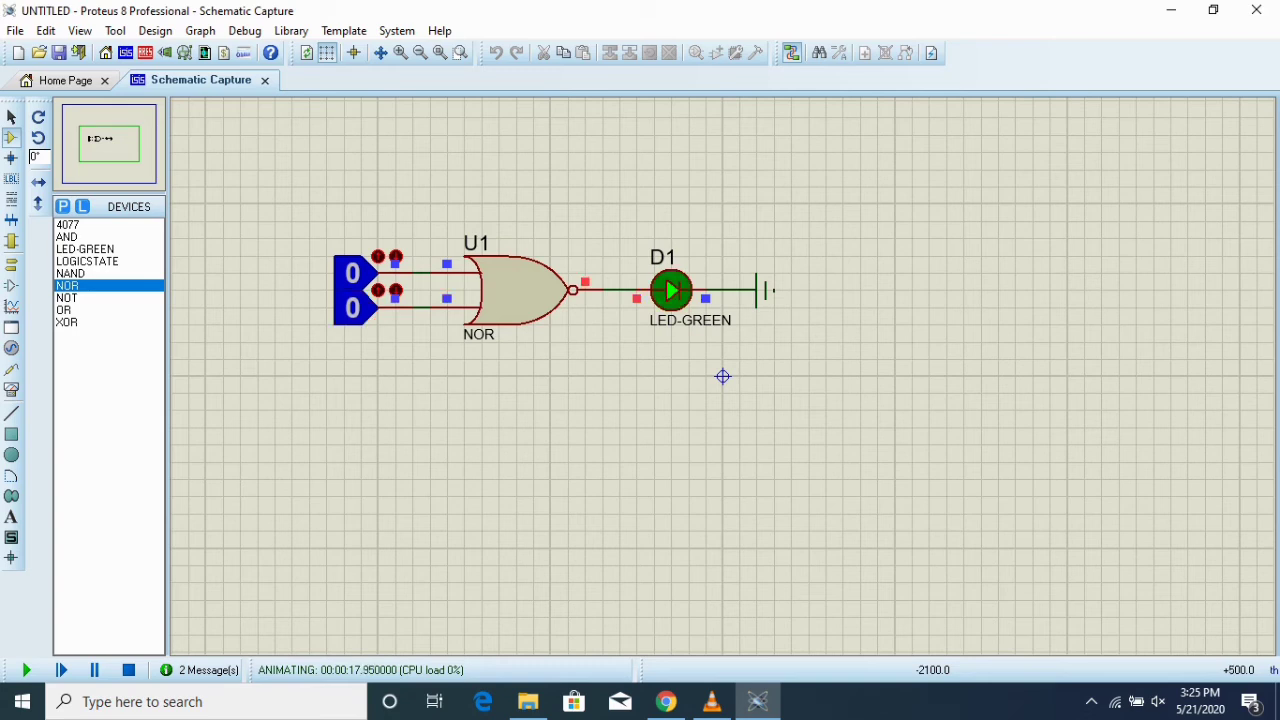
click(354, 273)
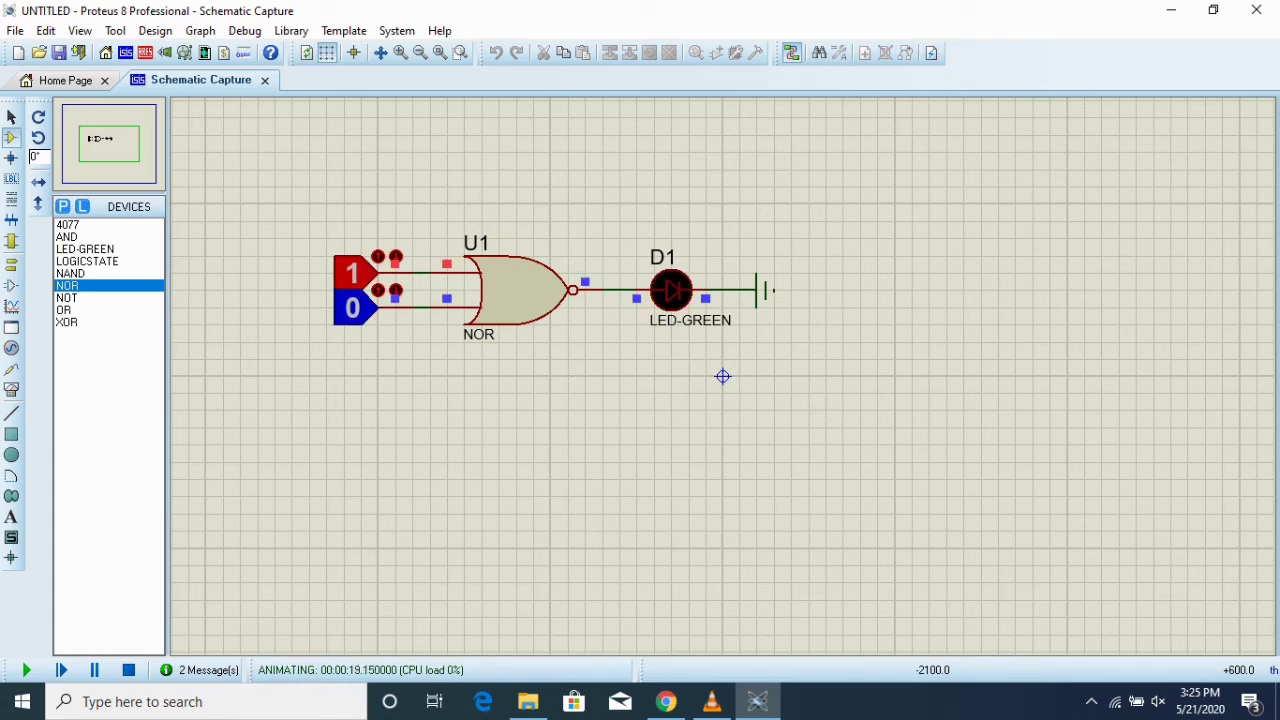
click(356, 273)
click(354, 307)
click(354, 273)
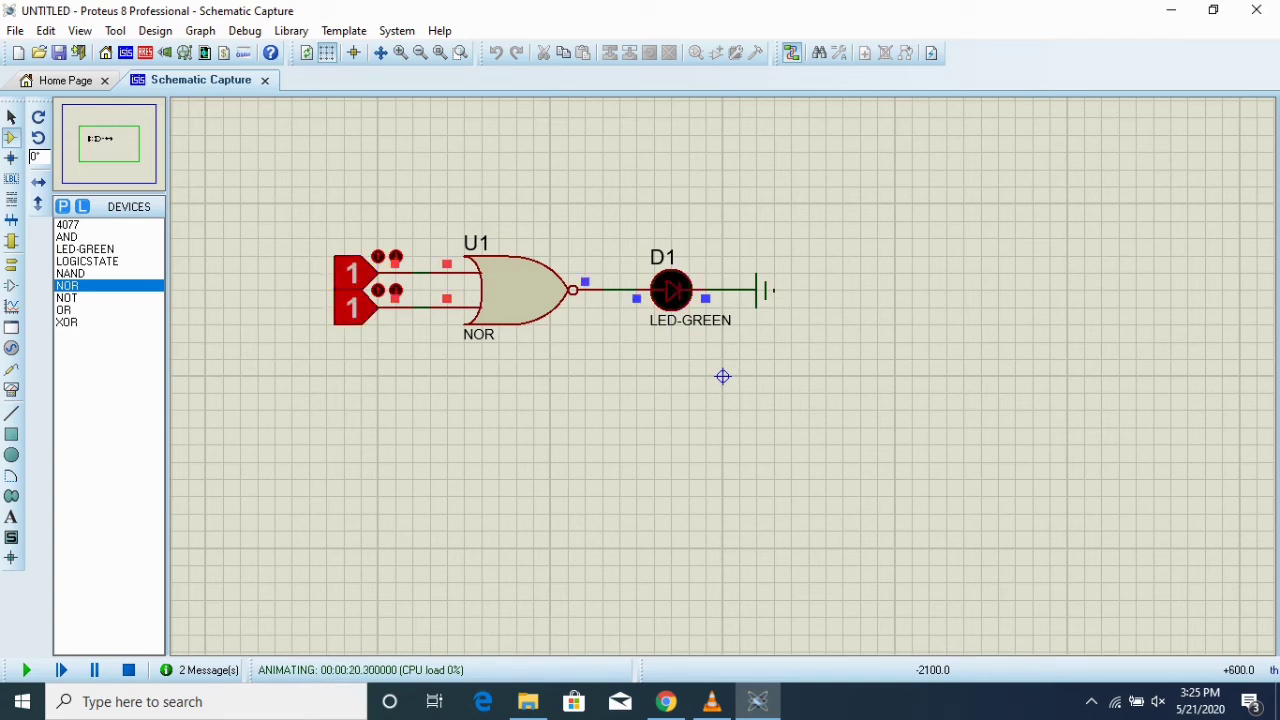
Replace the NOR gate with a NAND gate wired between the two logic state sources and the LED.
right_click(525, 290)
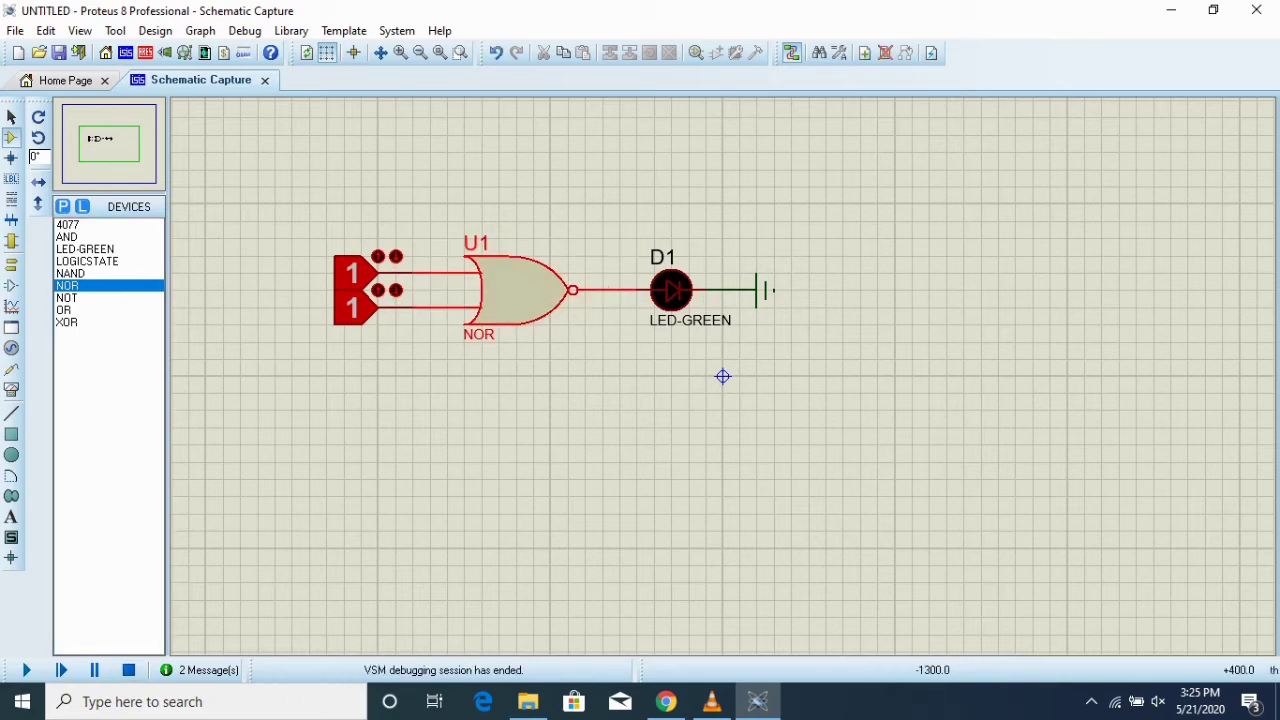
click(588, 265)
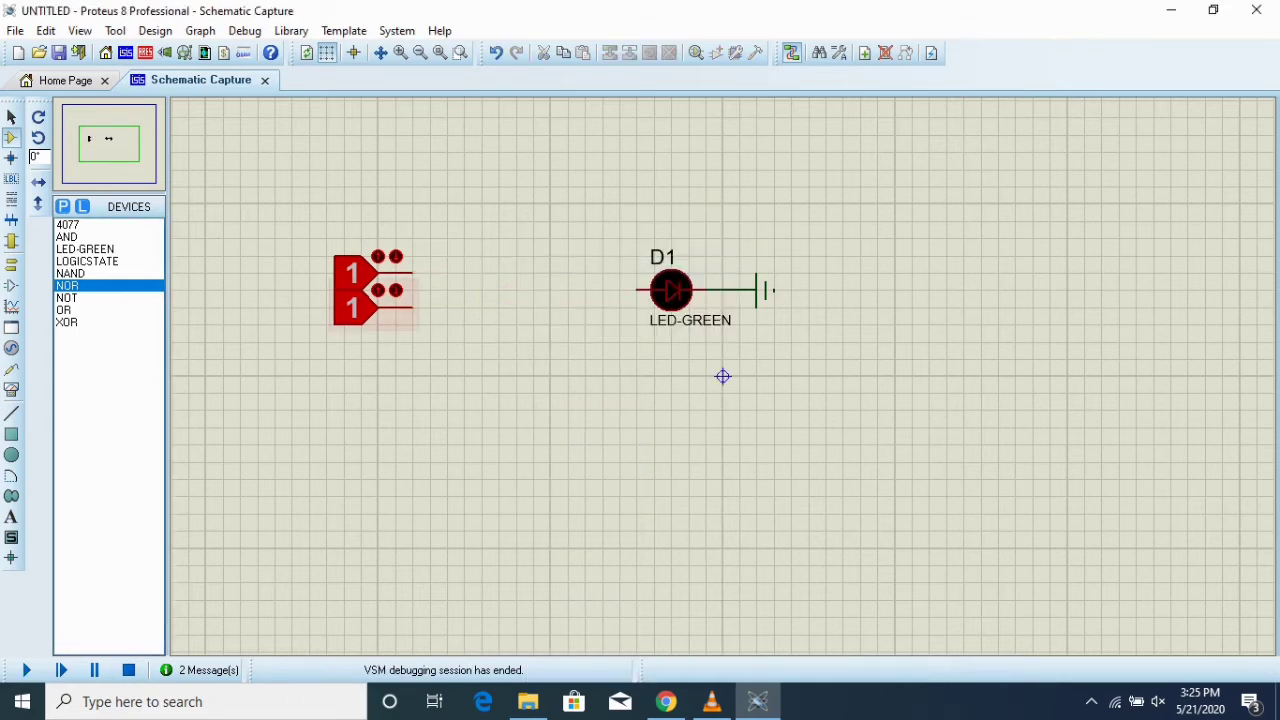
click(70, 273)
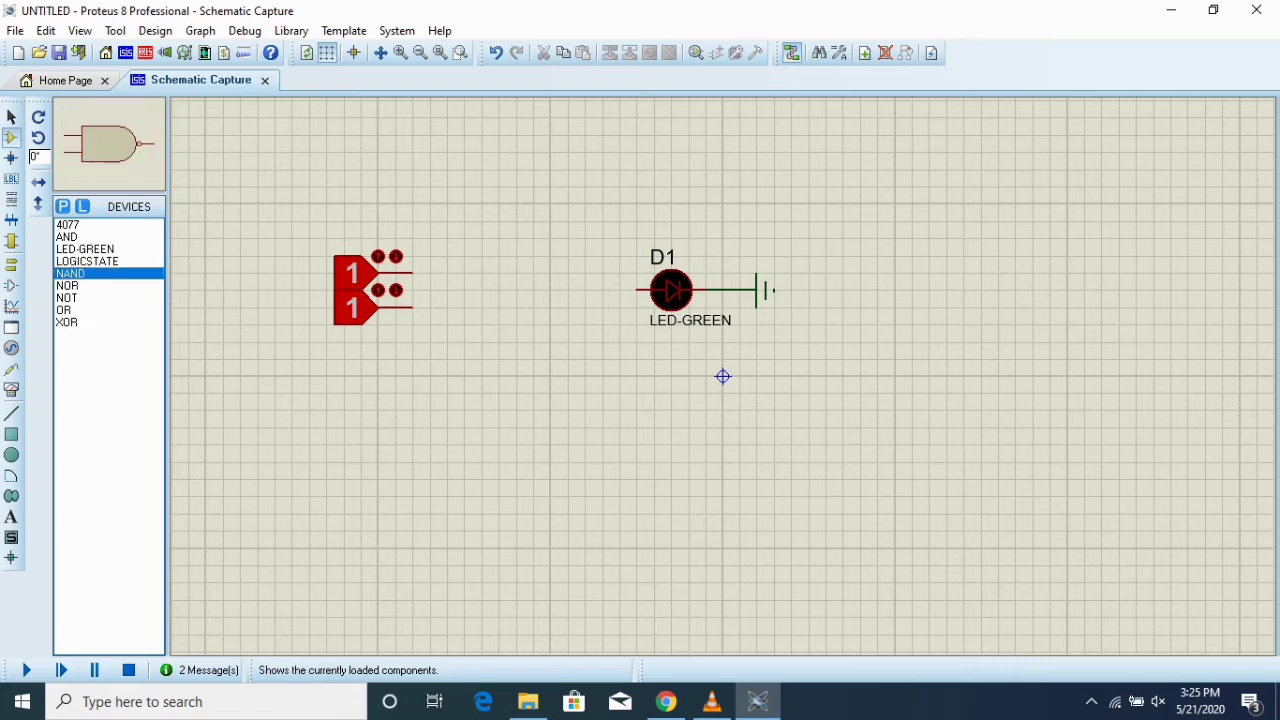
click(525, 290)
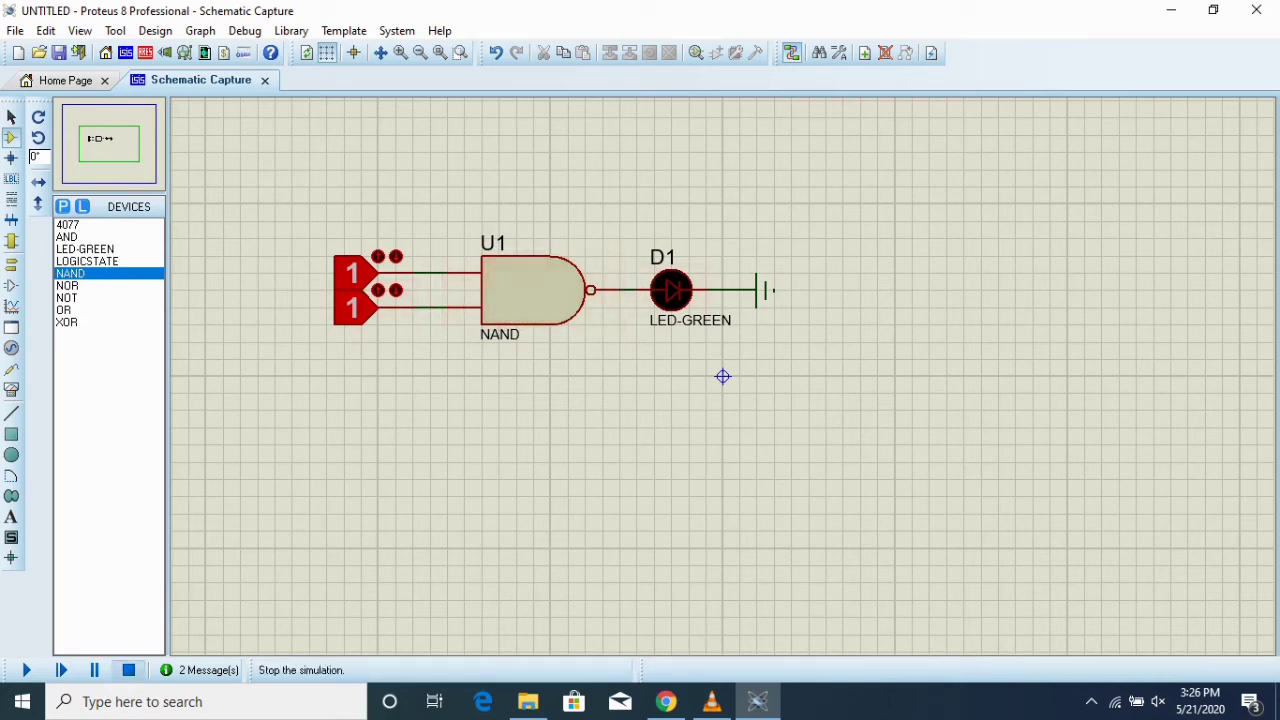
Run the simulation, test the NAND gate with input combinations 1-1, 1-0, 0-0 and 0-1, and stop it.
click(27, 670)
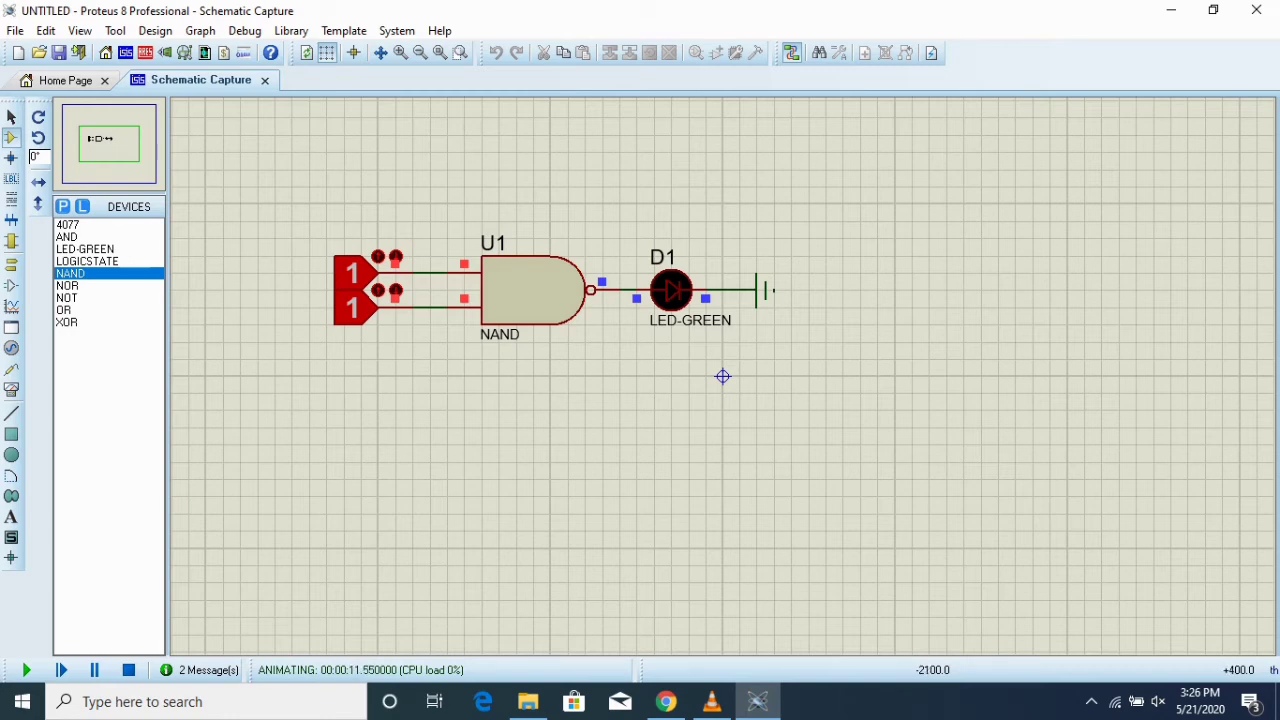
click(356, 307)
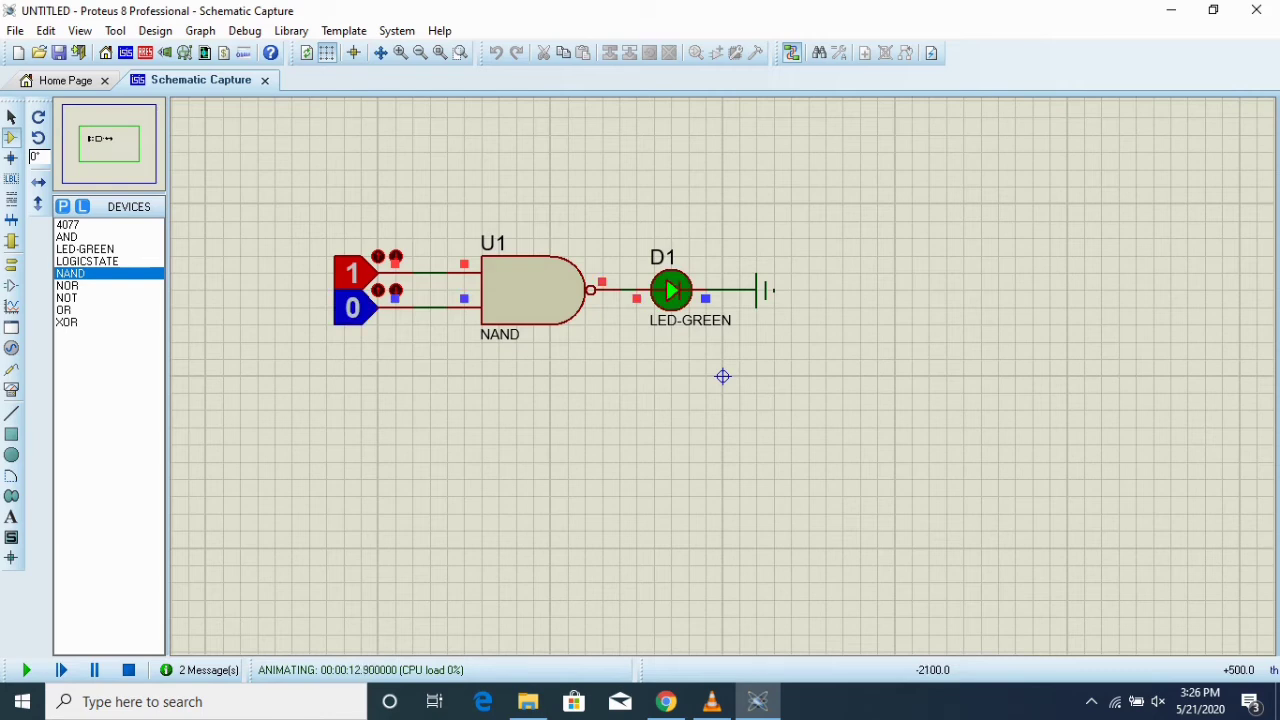
click(358, 282)
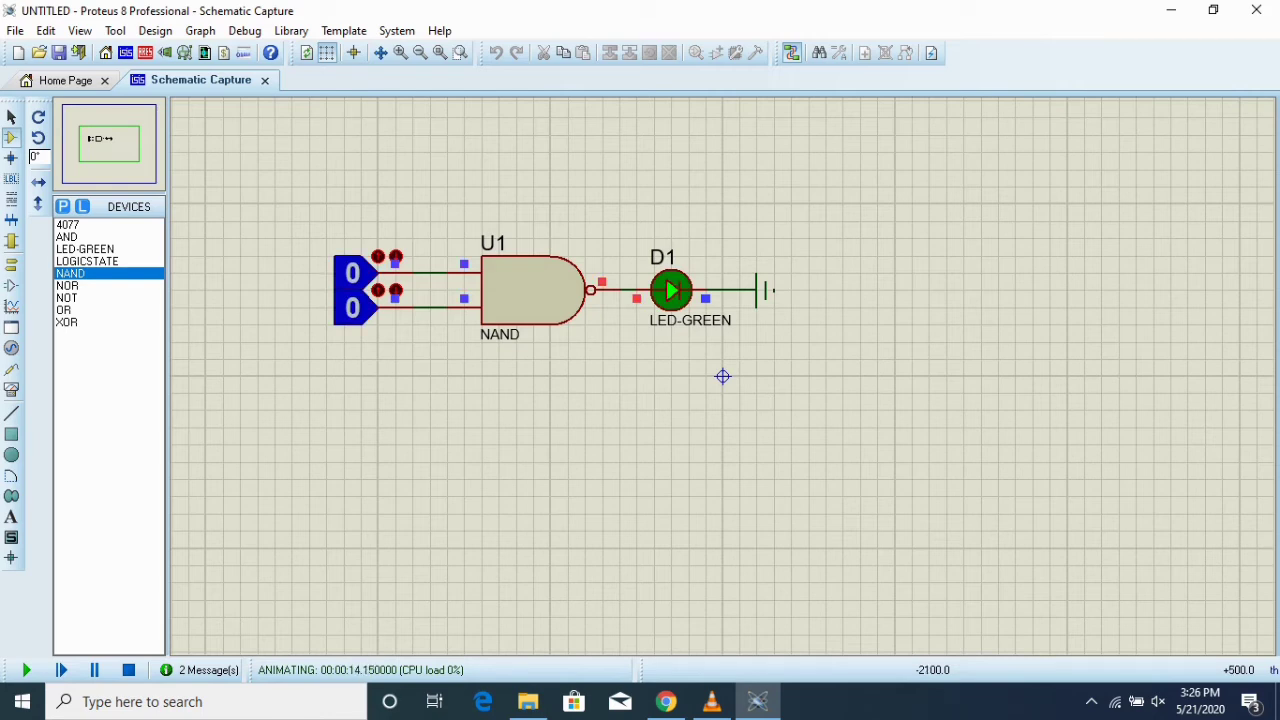
click(356, 307)
click(350, 273)
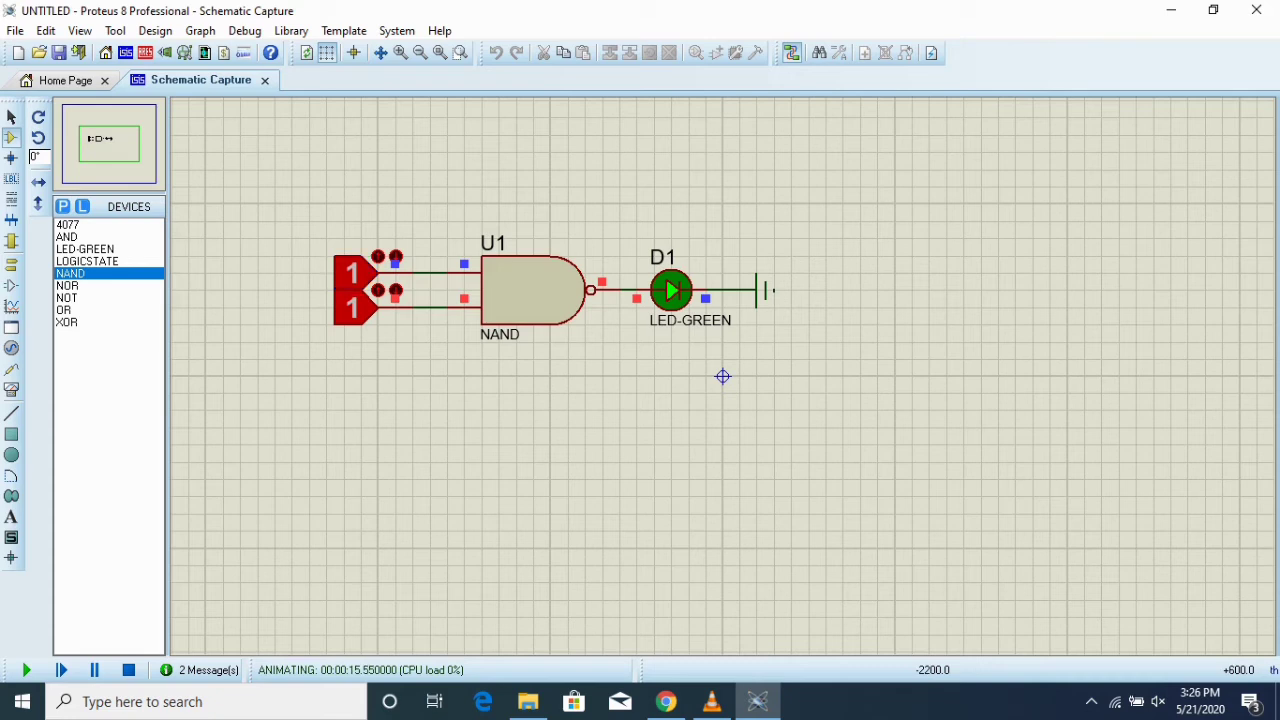
click(356, 307)
click(346, 273)
click(356, 307)
click(350, 273)
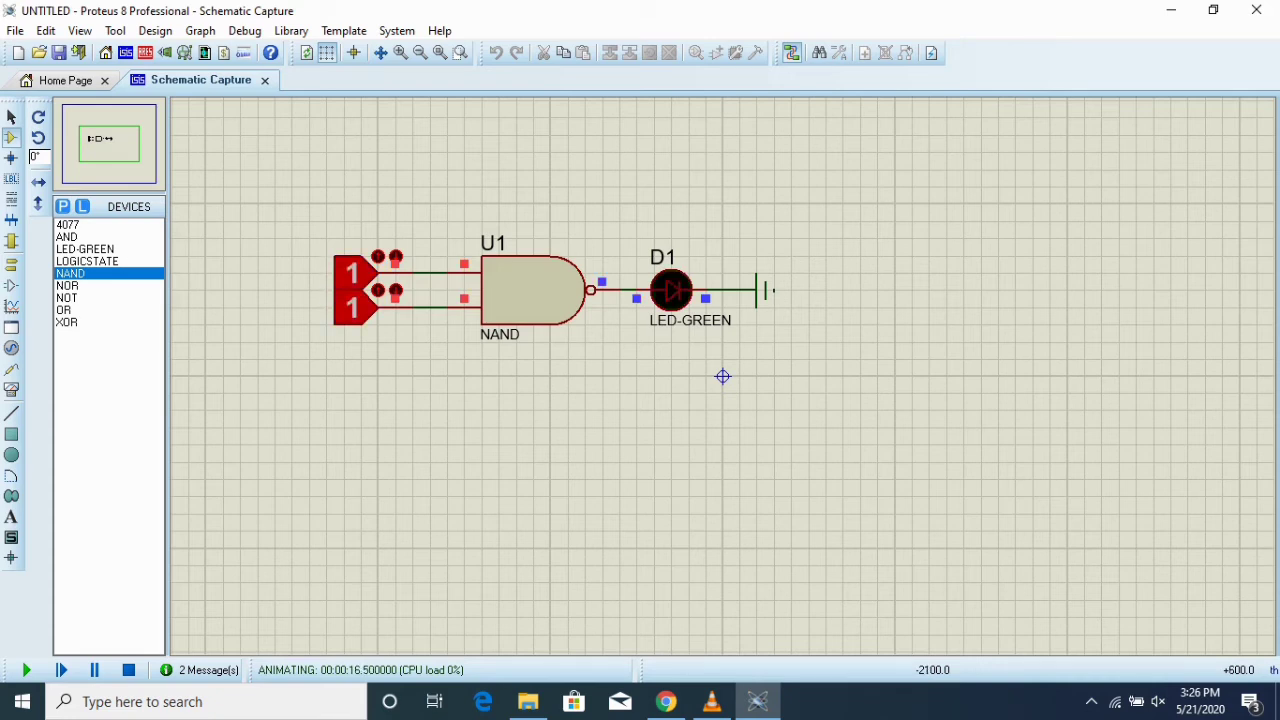
click(356, 307)
click(350, 273)
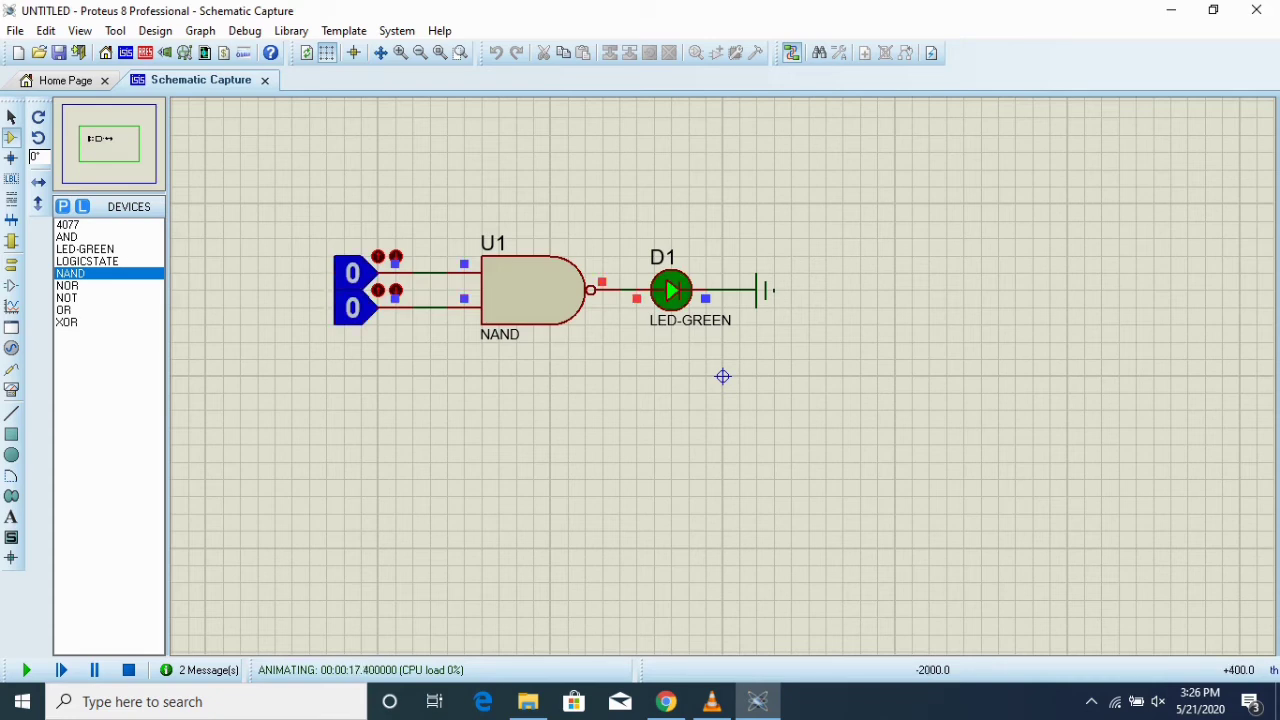
click(356, 307)
click(350, 273)
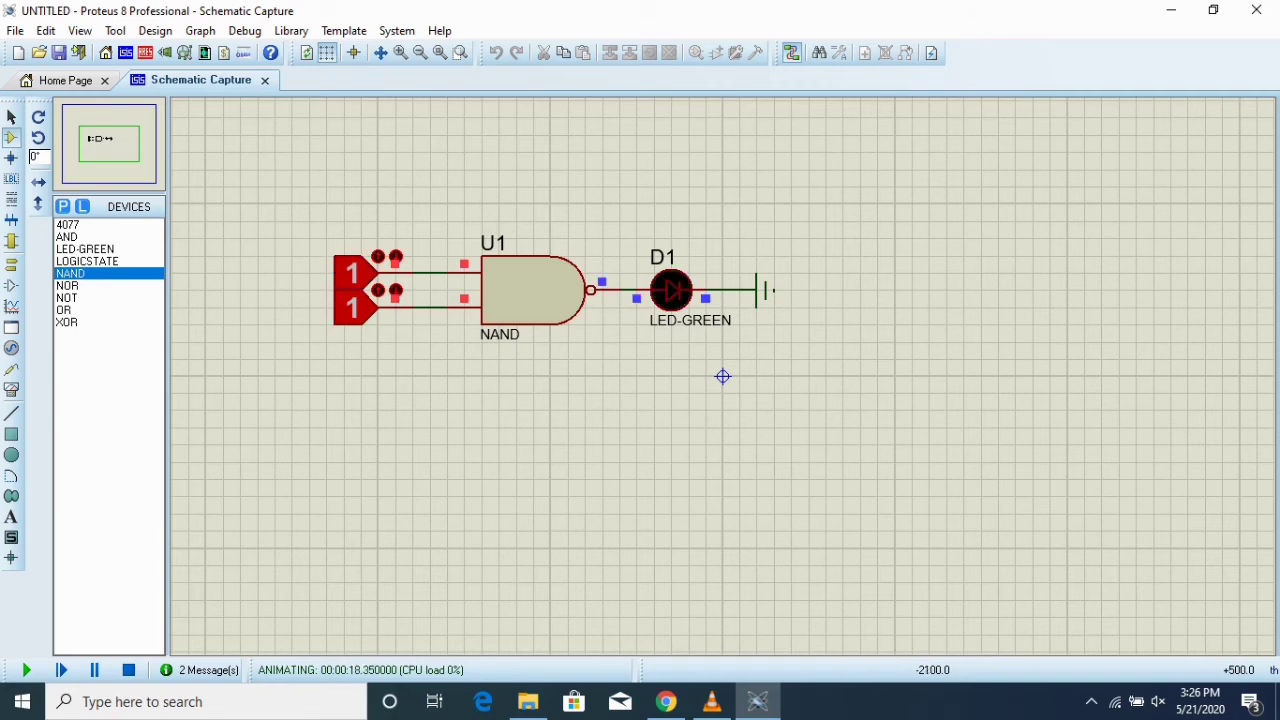
click(356, 307)
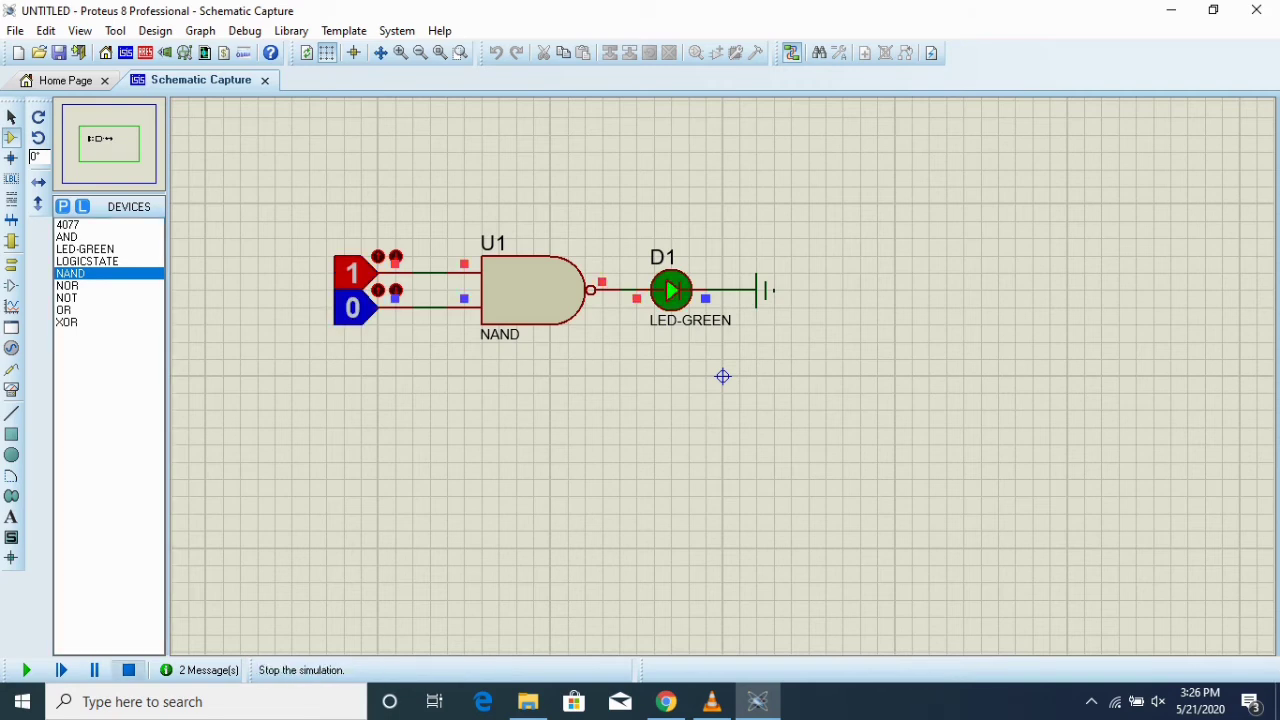
click(128, 669)
Delete the NAND gate and place an XOR gate in its position between the logic state sources and the LED.
right_click(592, 256)
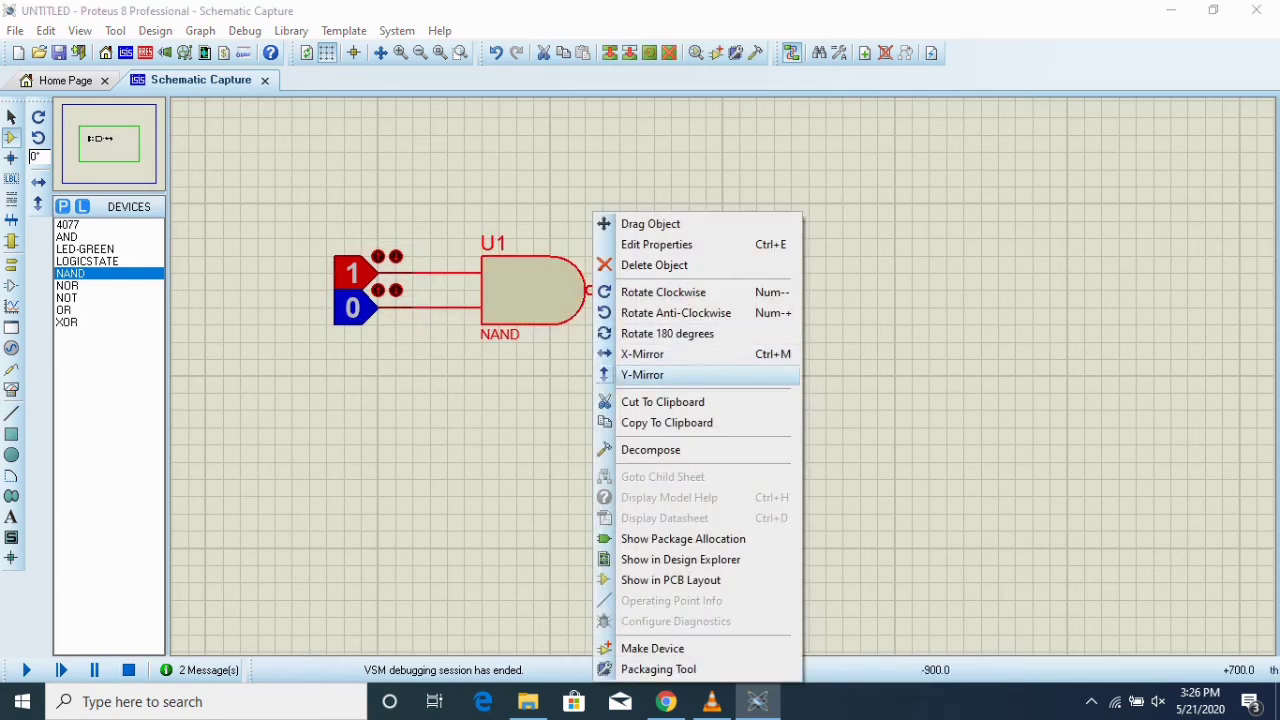
click(654, 265)
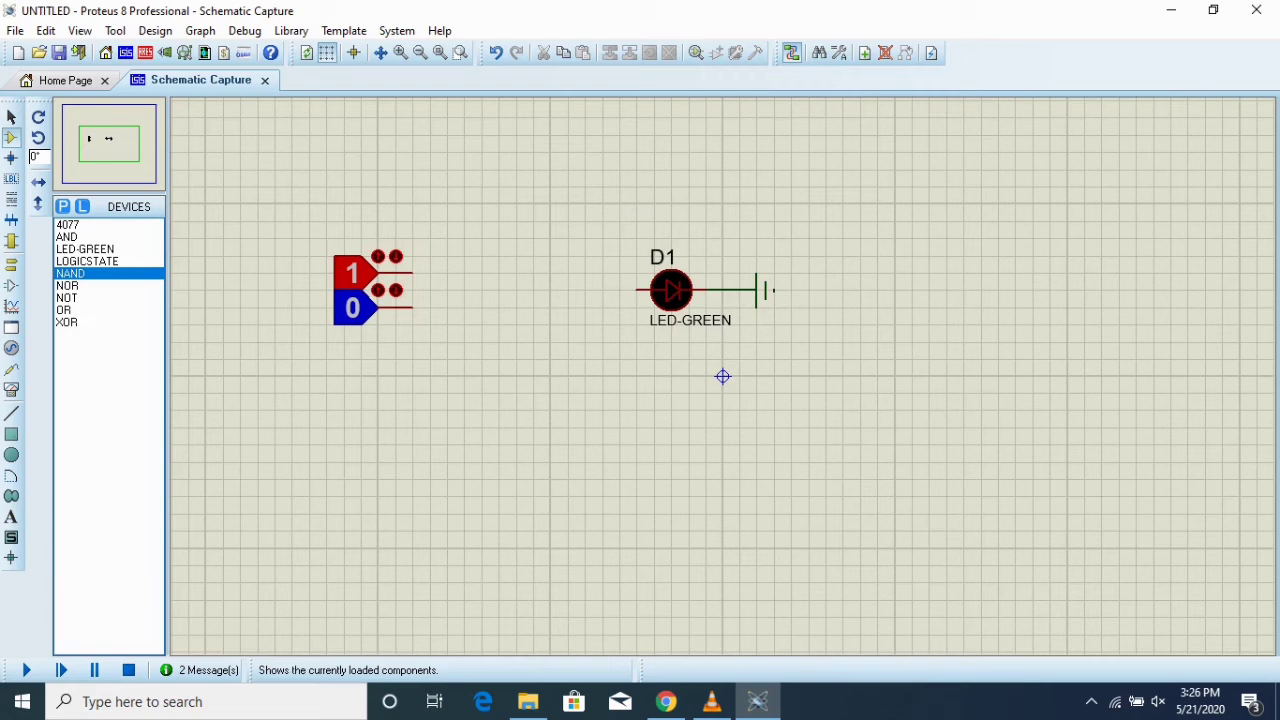
click(108, 322)
click(516, 290)
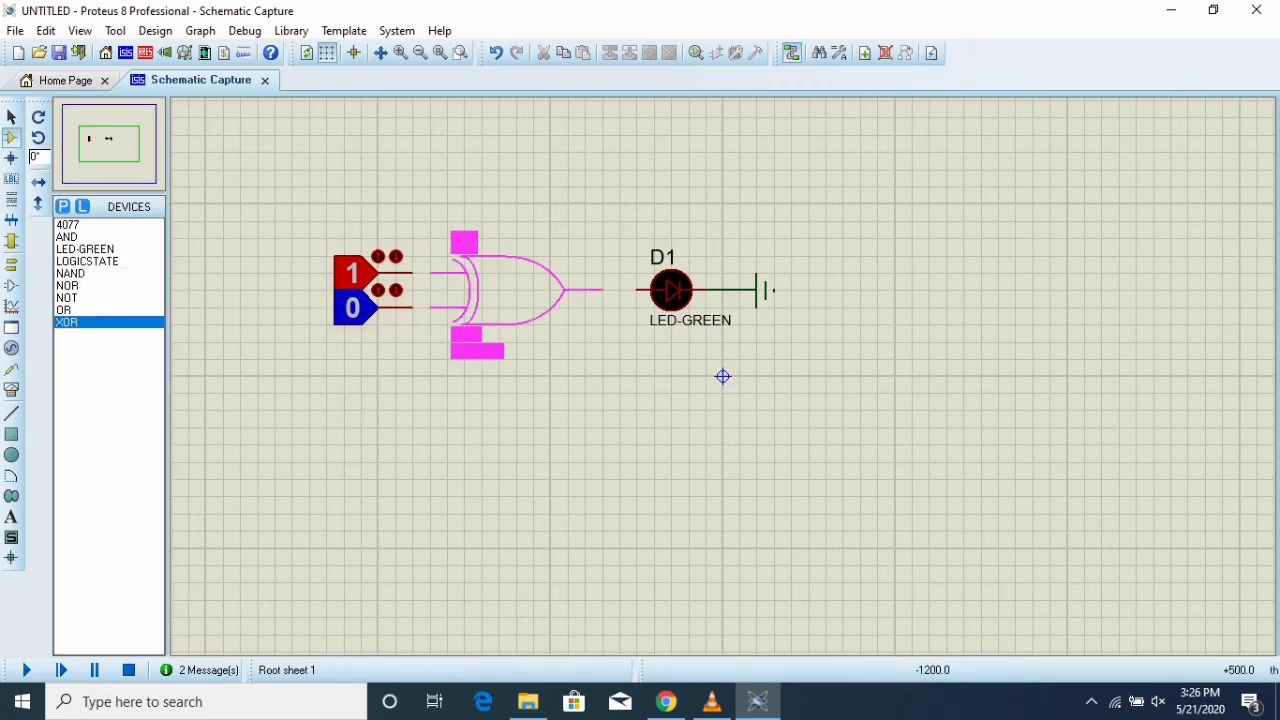
click(530, 290)
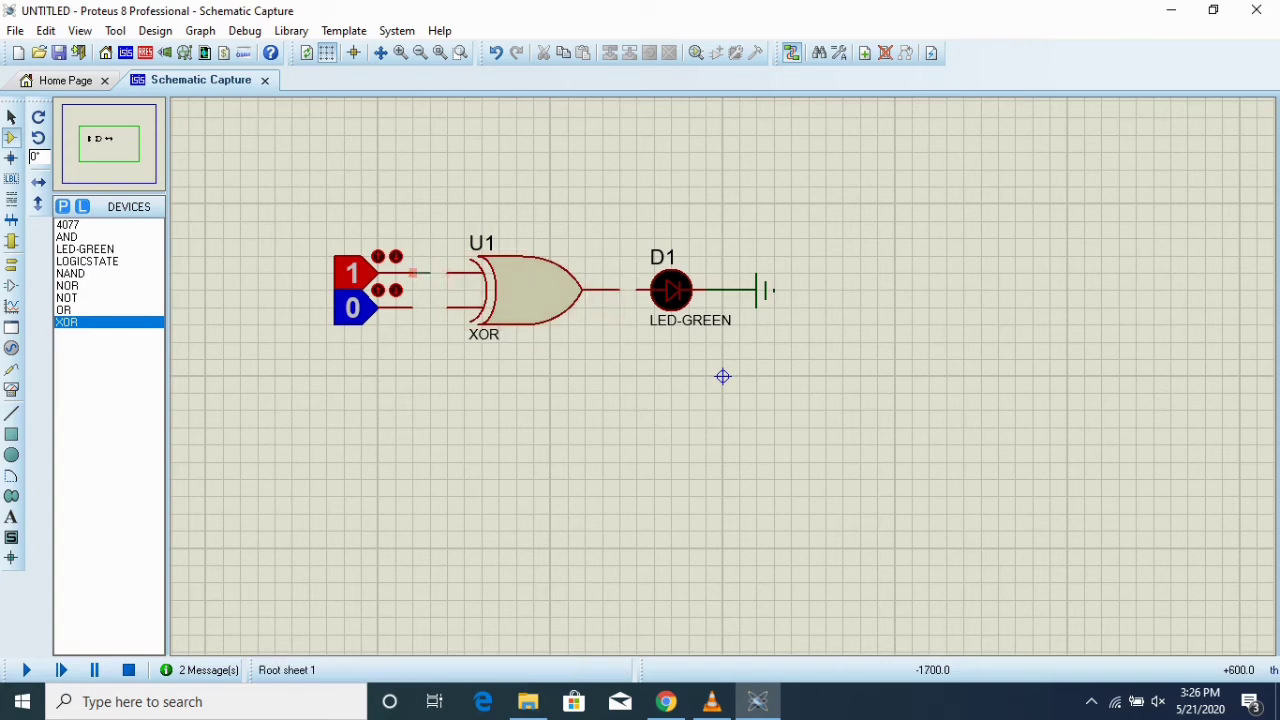
Wire both logic state sources to the XOR gate inputs and the gate output to the LED.
click(447, 273)
click(412, 307)
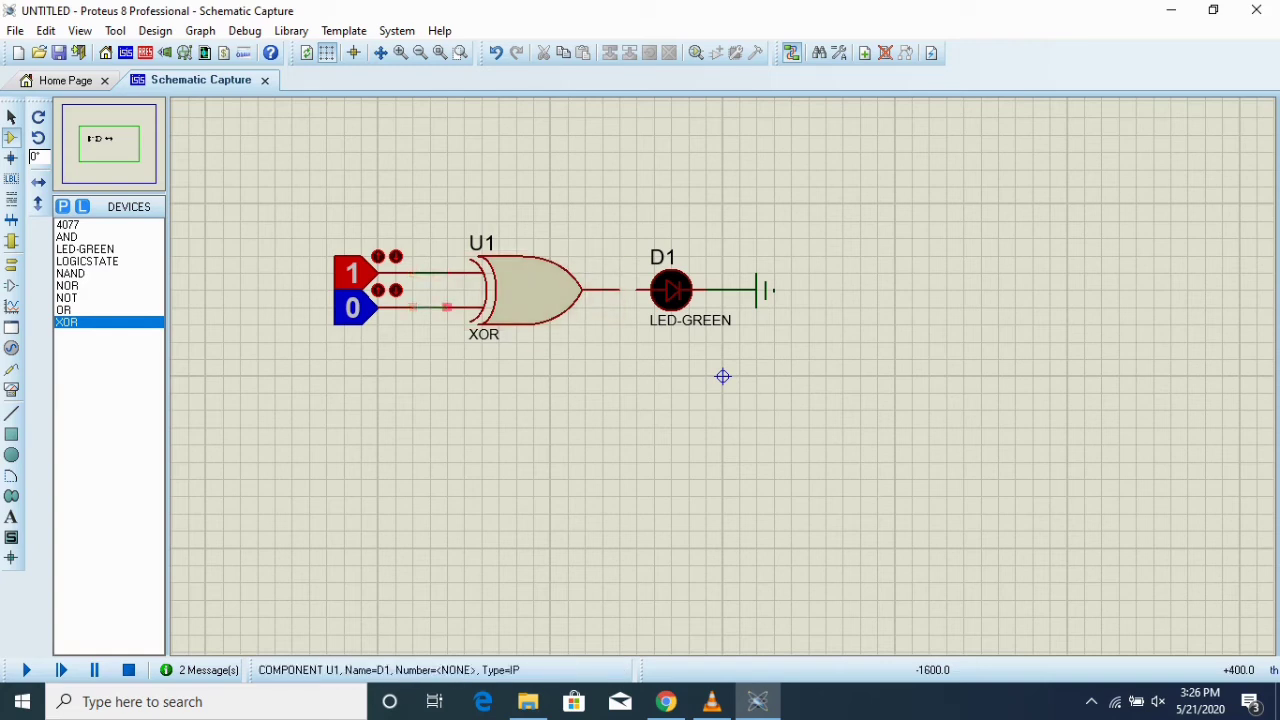
click(447, 307)
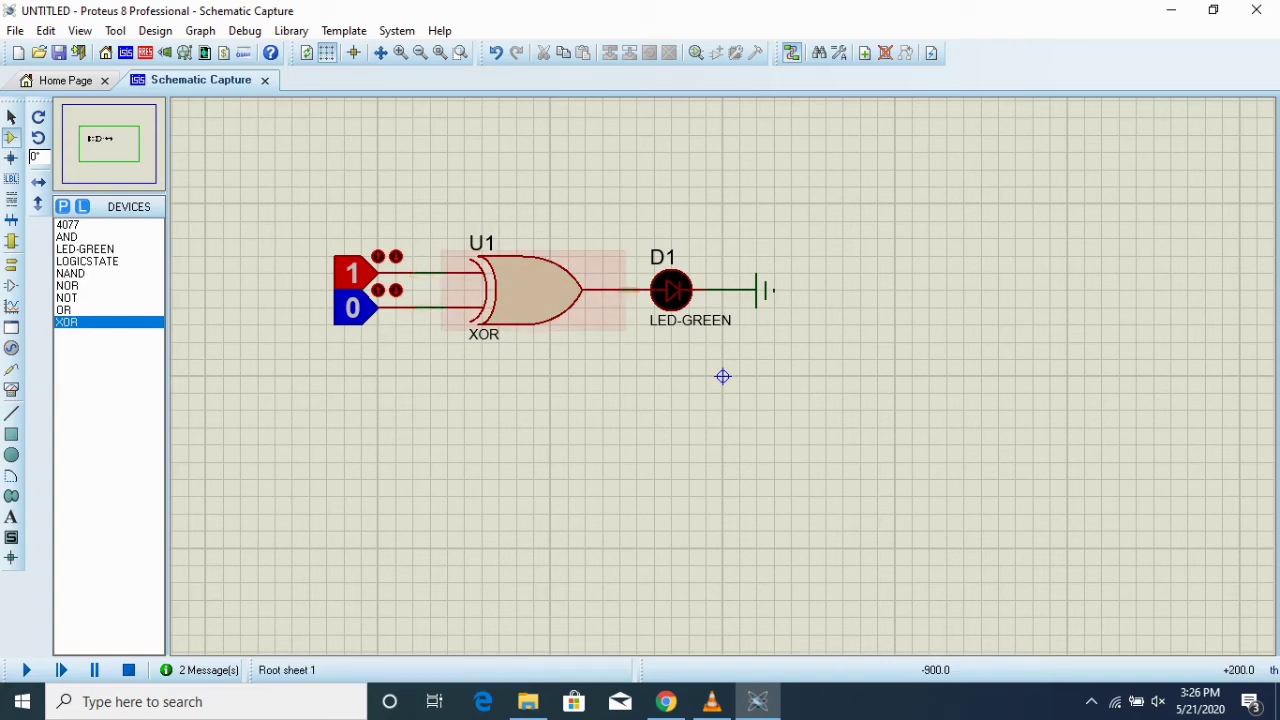
Run the simulation, test the XOR gate with input combinations including 1-0, 0-0 and 0-1, and stop it.
click(26, 670)
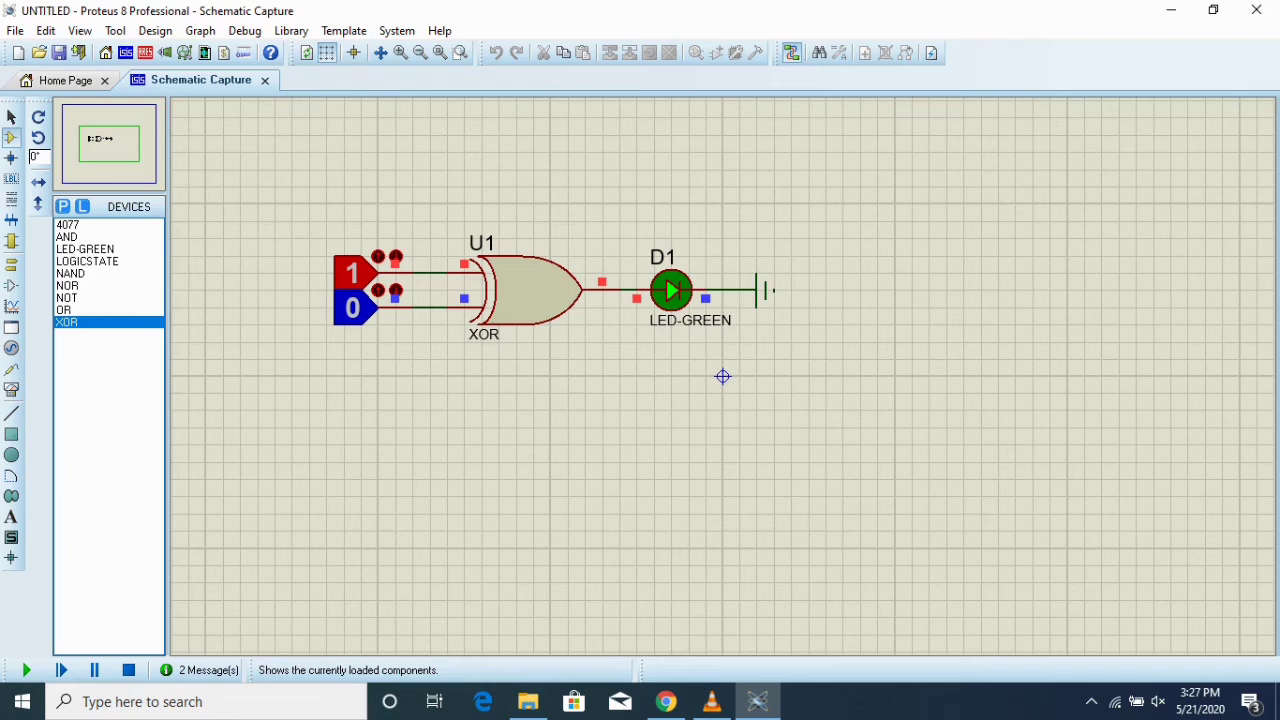
key(F12)
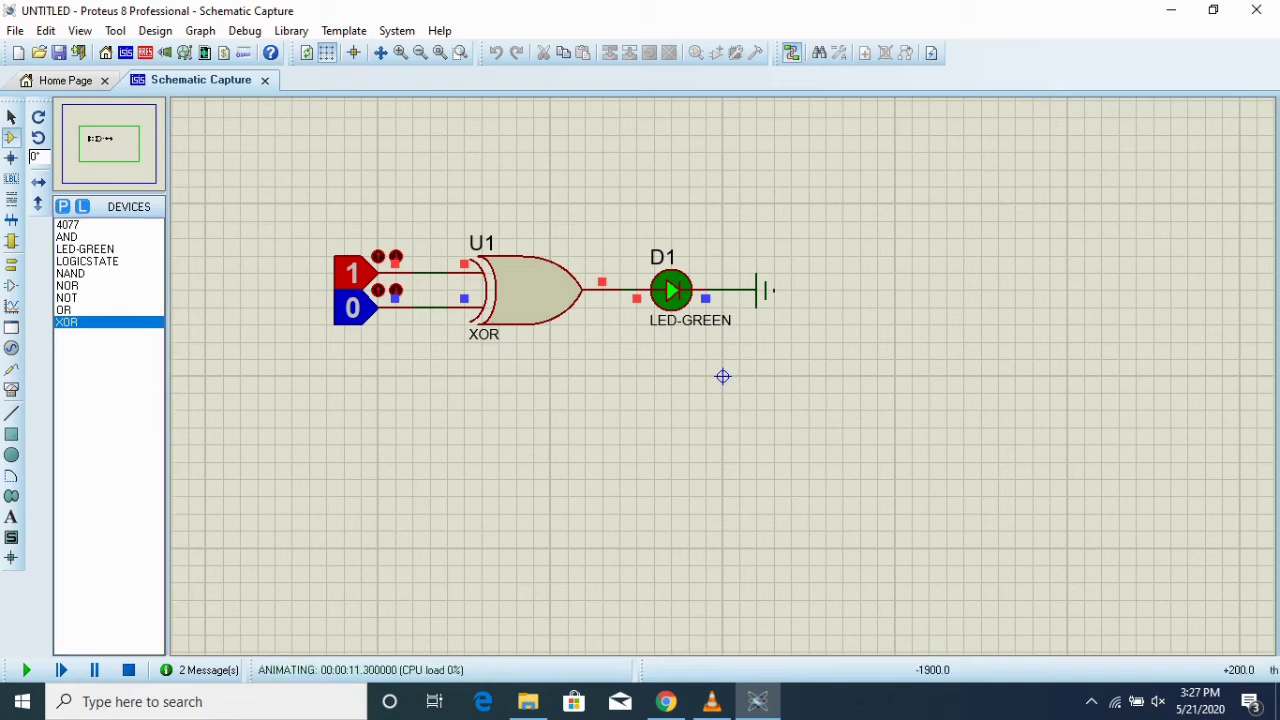
click(378, 290)
click(352, 272)
click(352, 307)
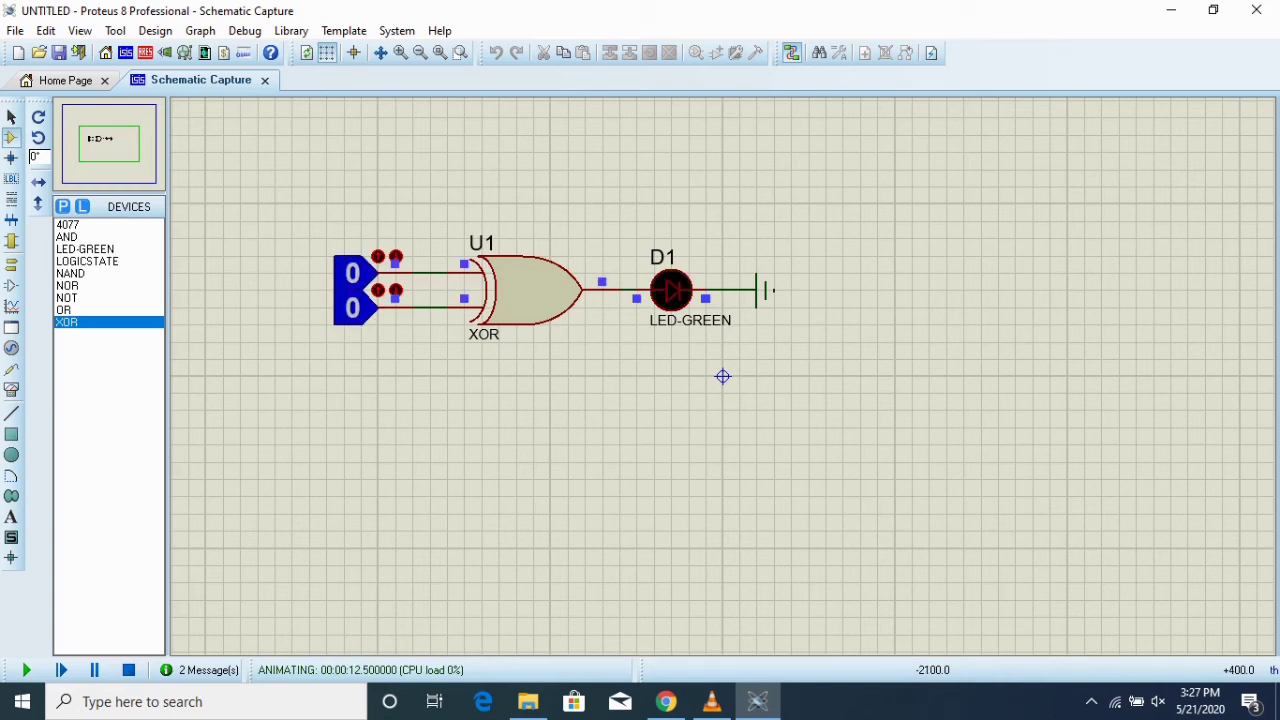
click(360, 273)
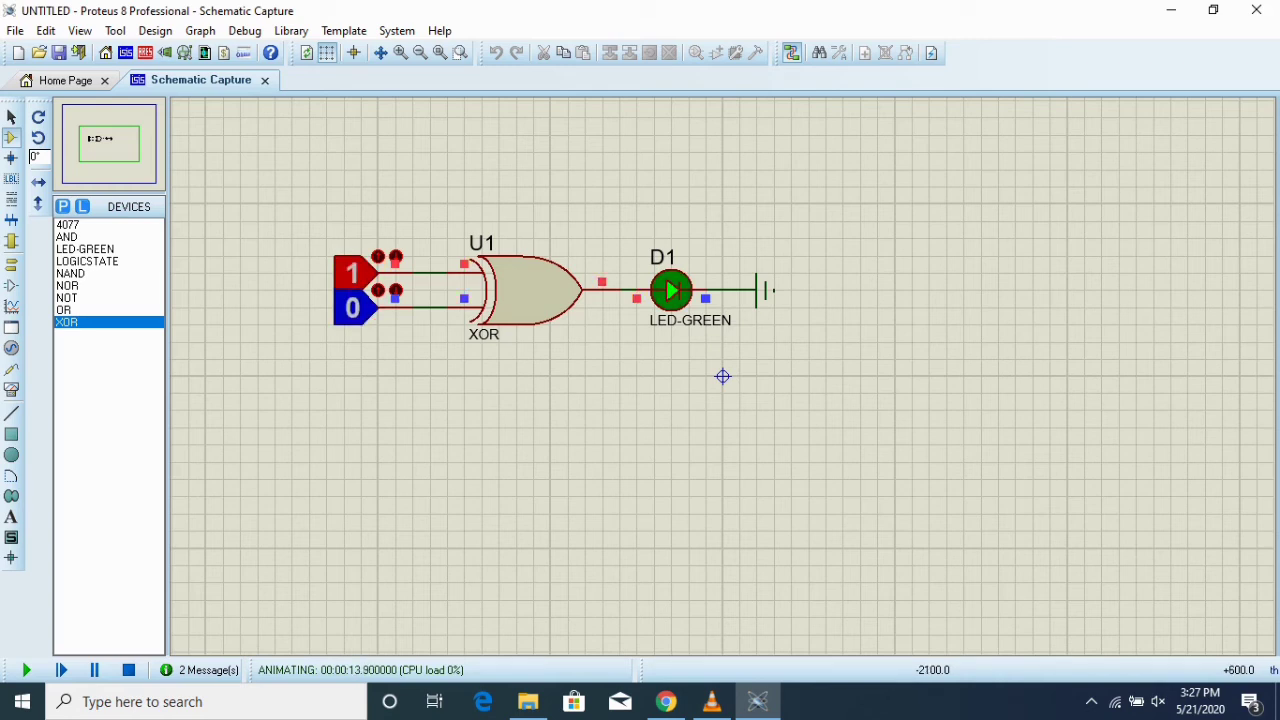
click(360, 307)
click(343, 273)
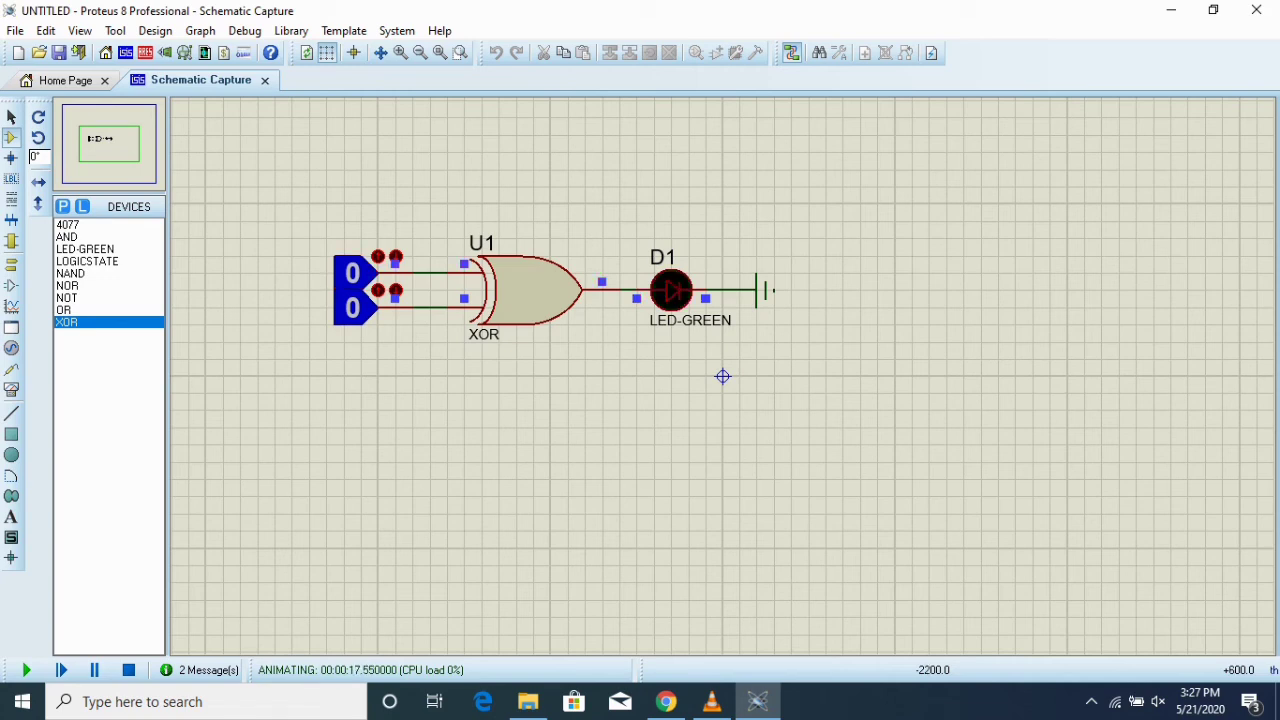
click(343, 307)
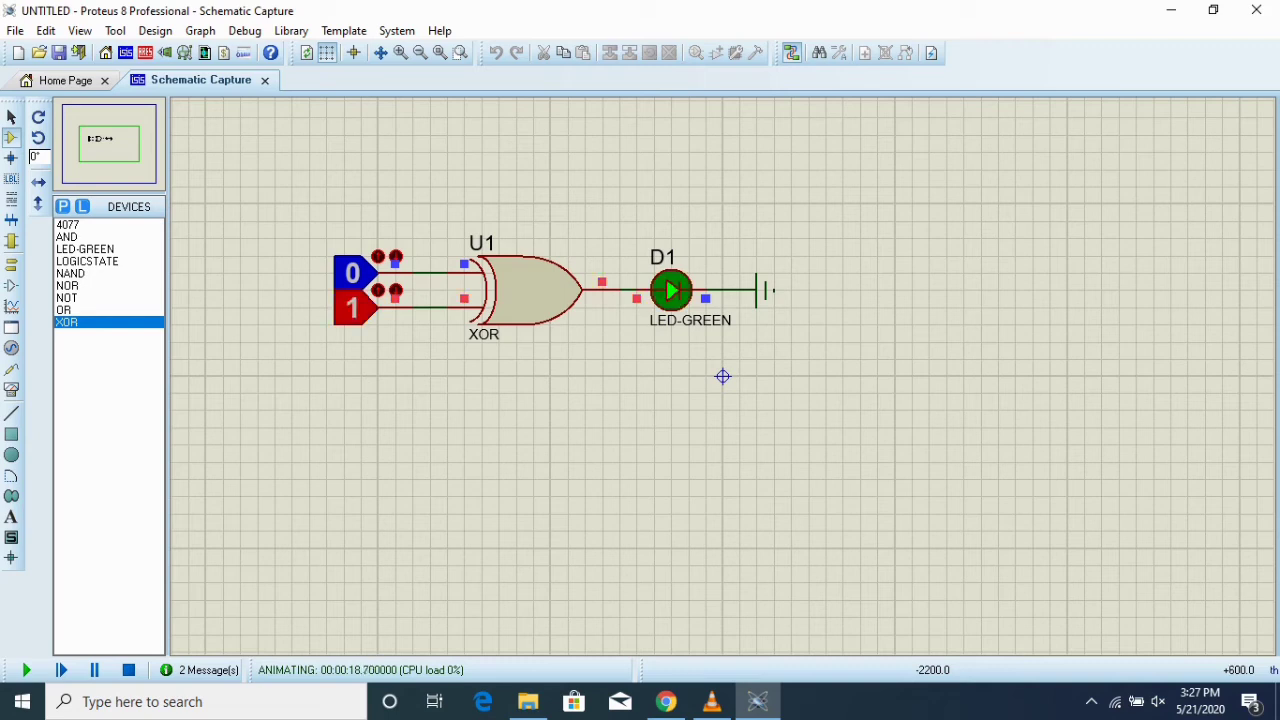
click(343, 307)
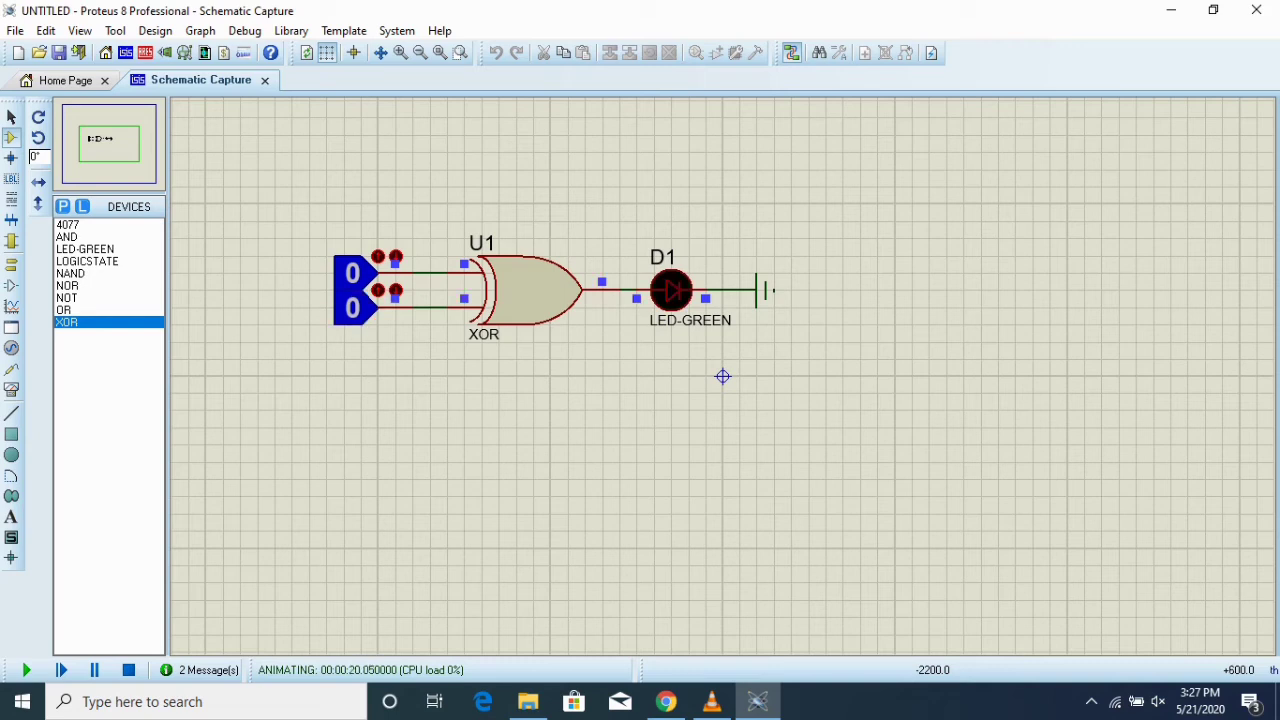
click(128, 670)
Delete the XOR gate and place a 4077 XNOR gate in its position between the logic state sources and the LED.
right_click(545, 290)
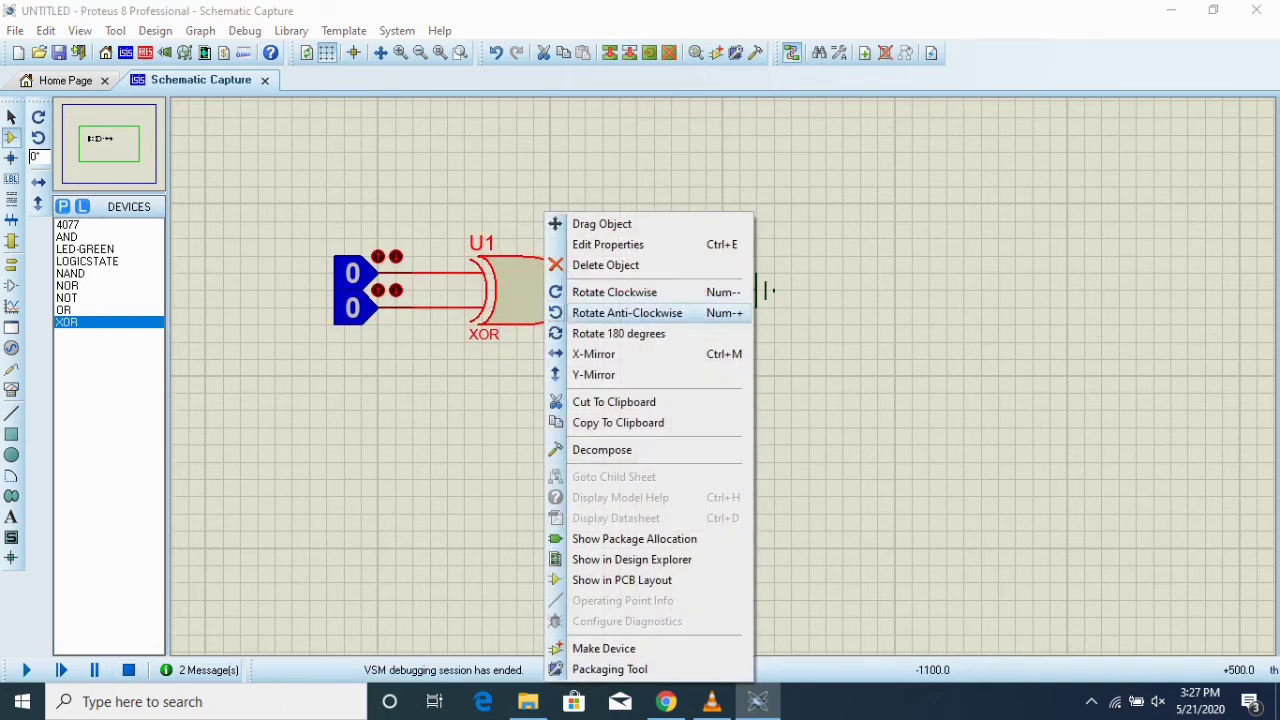
click(605, 265)
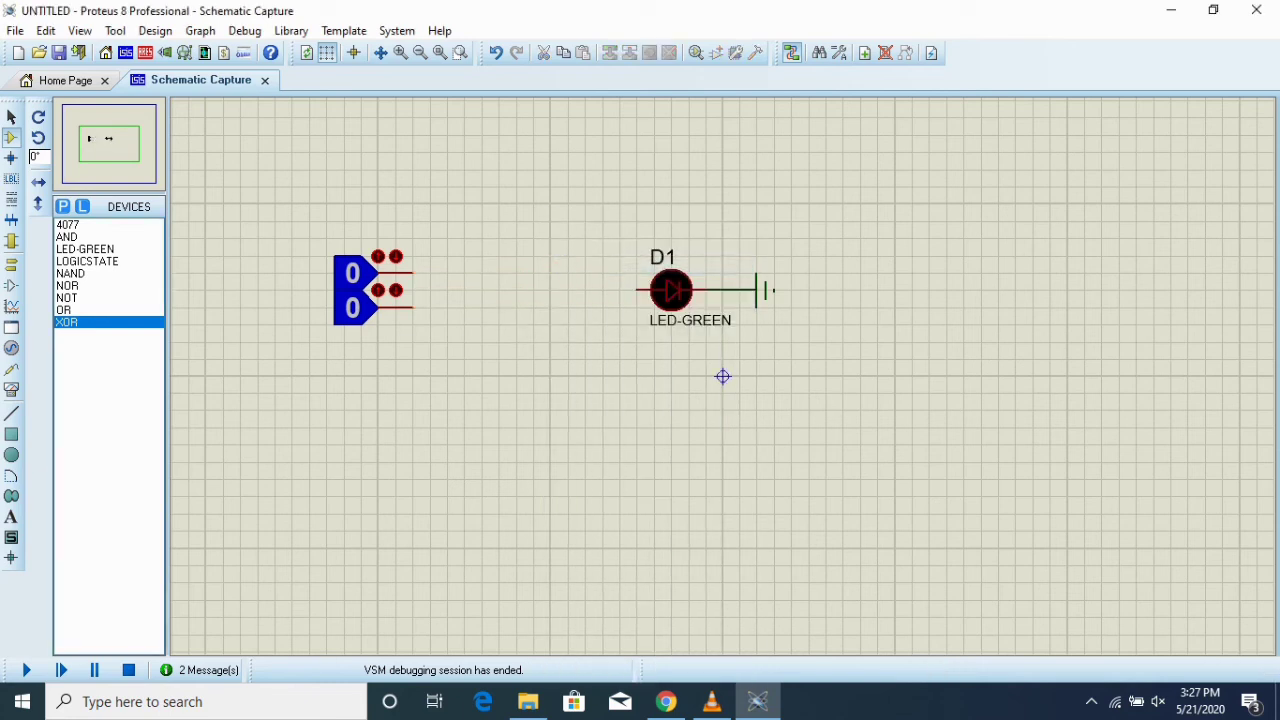
click(67, 224)
click(516, 290)
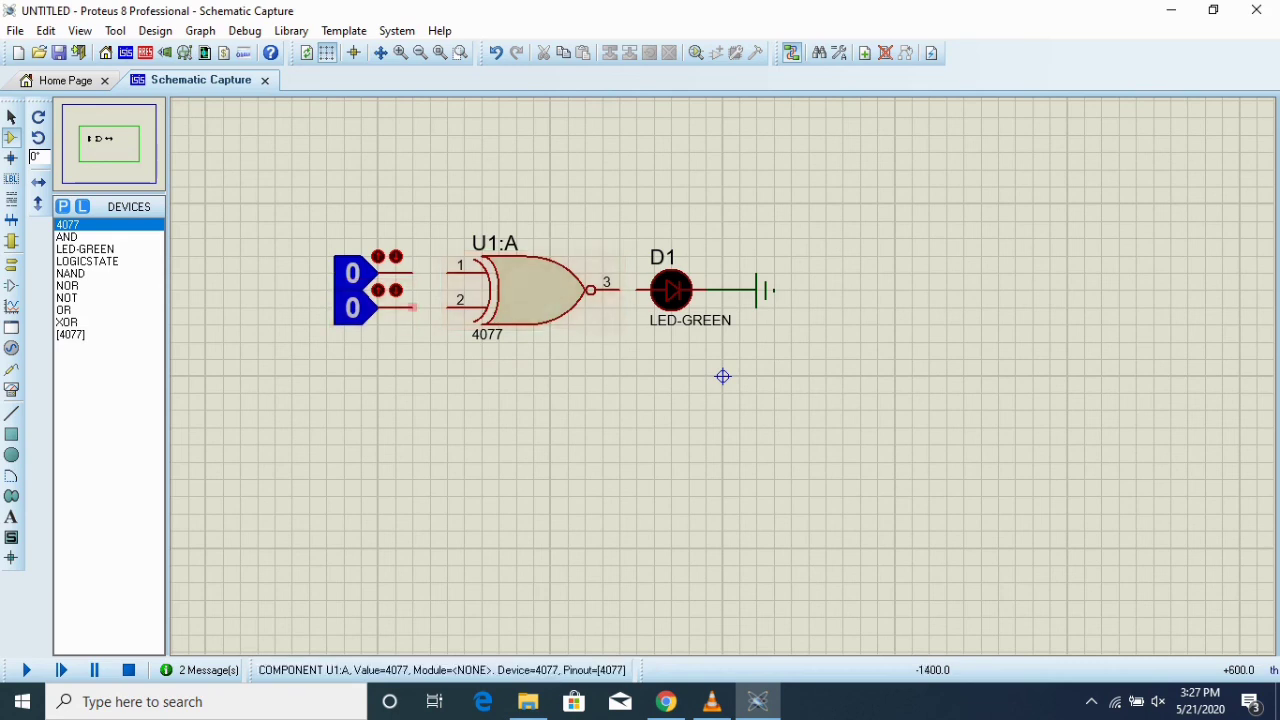
Wire both logic state sources to the 4077 gate's inputs and its output to the LED.
click(412, 272)
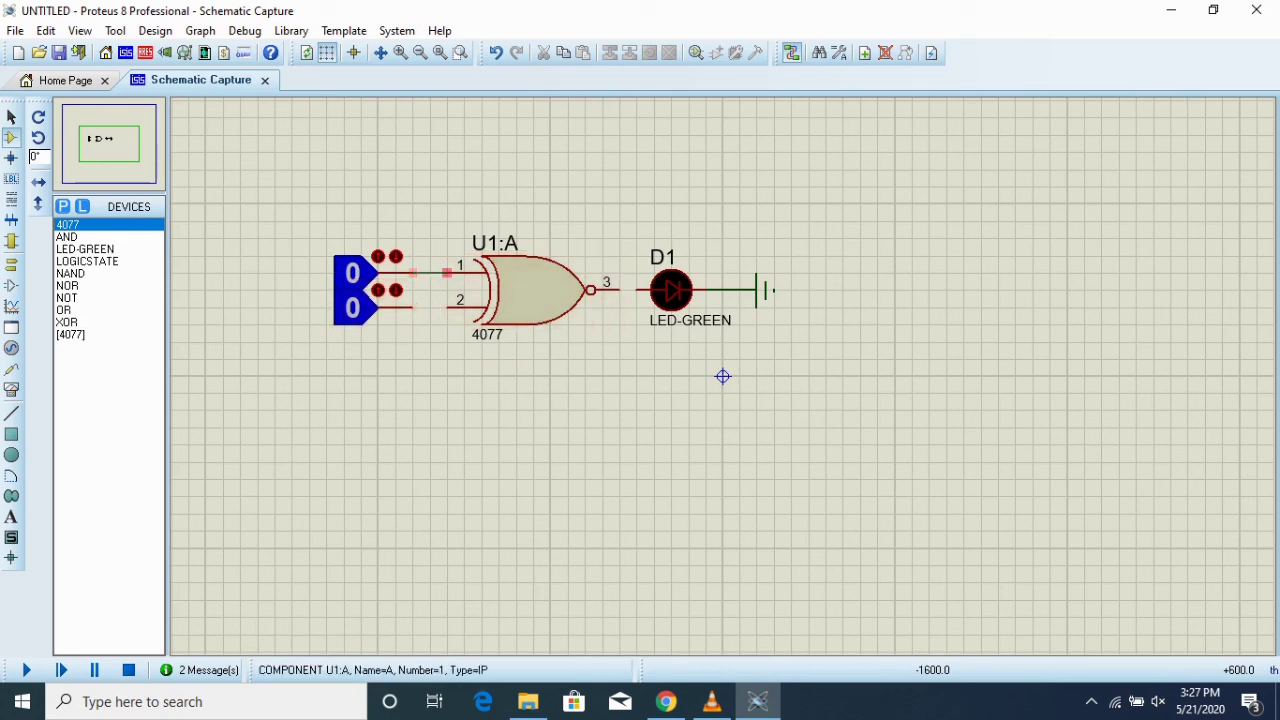
click(450, 272)
click(446, 306)
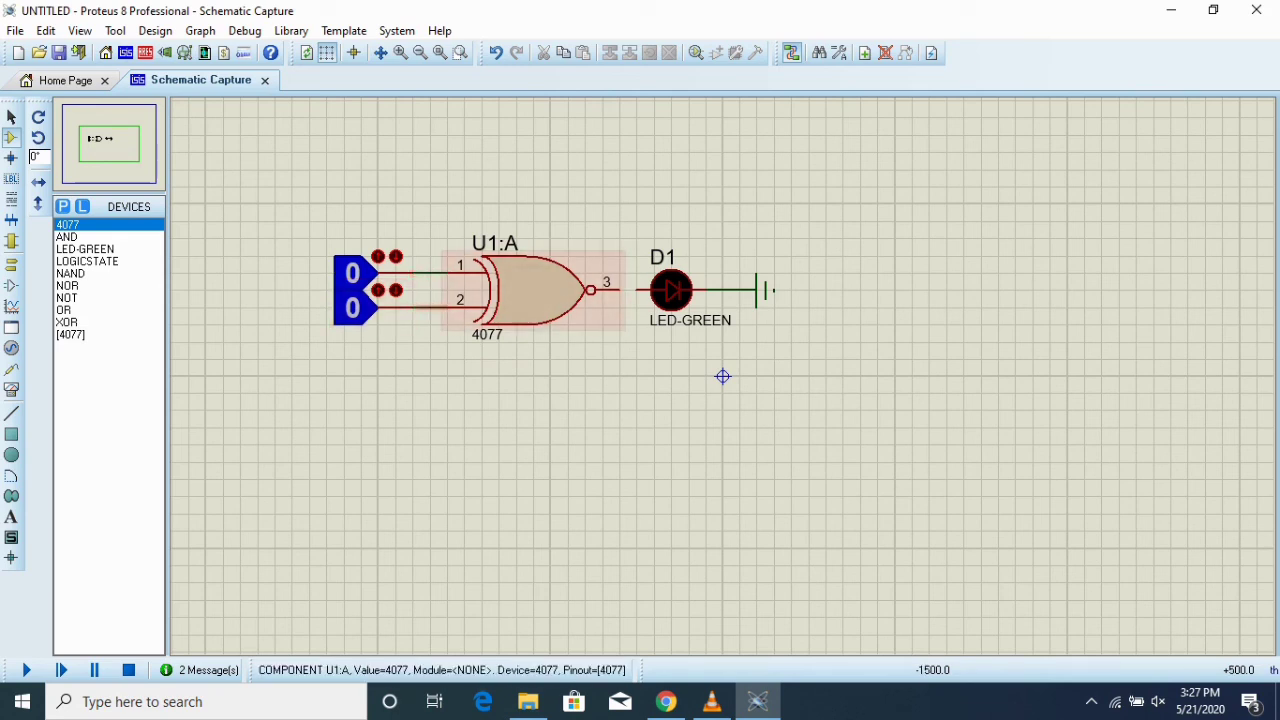
click(638, 290)
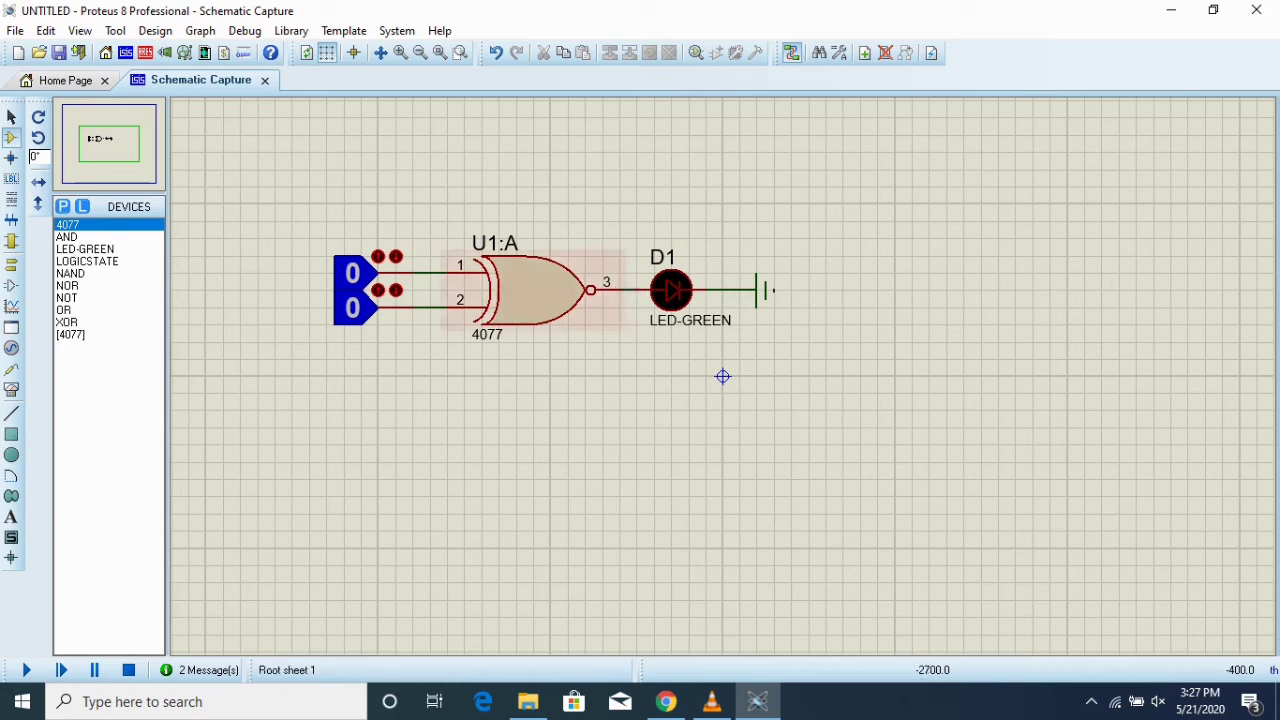
Run the simulation, test the 4077 gate with input combination 0-1, and stop it.
key(F12)
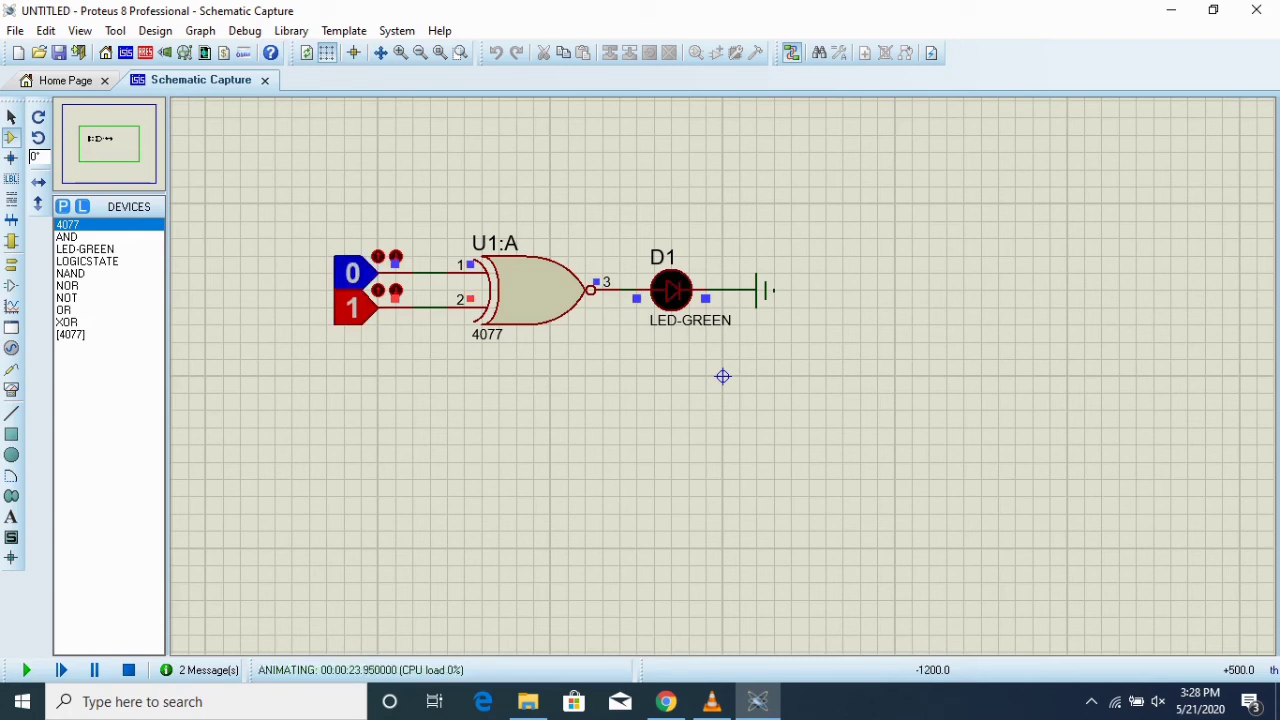
right_click(540, 290)
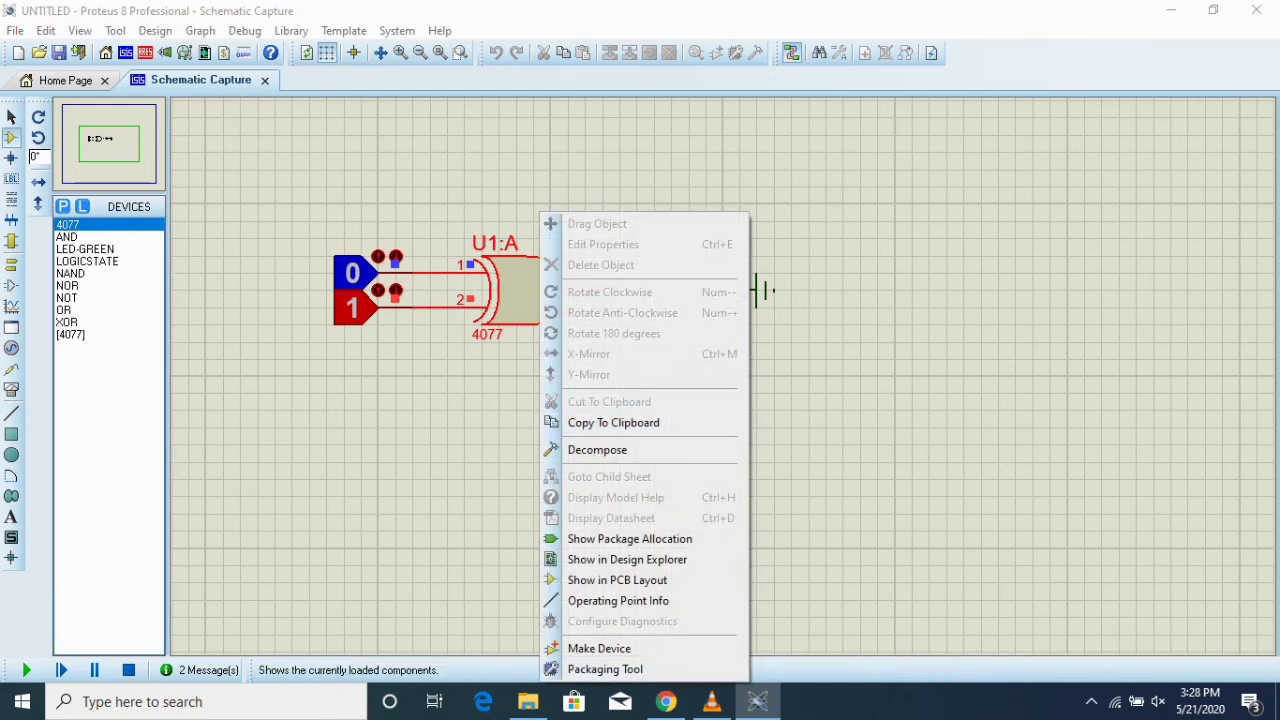
click(128, 670)
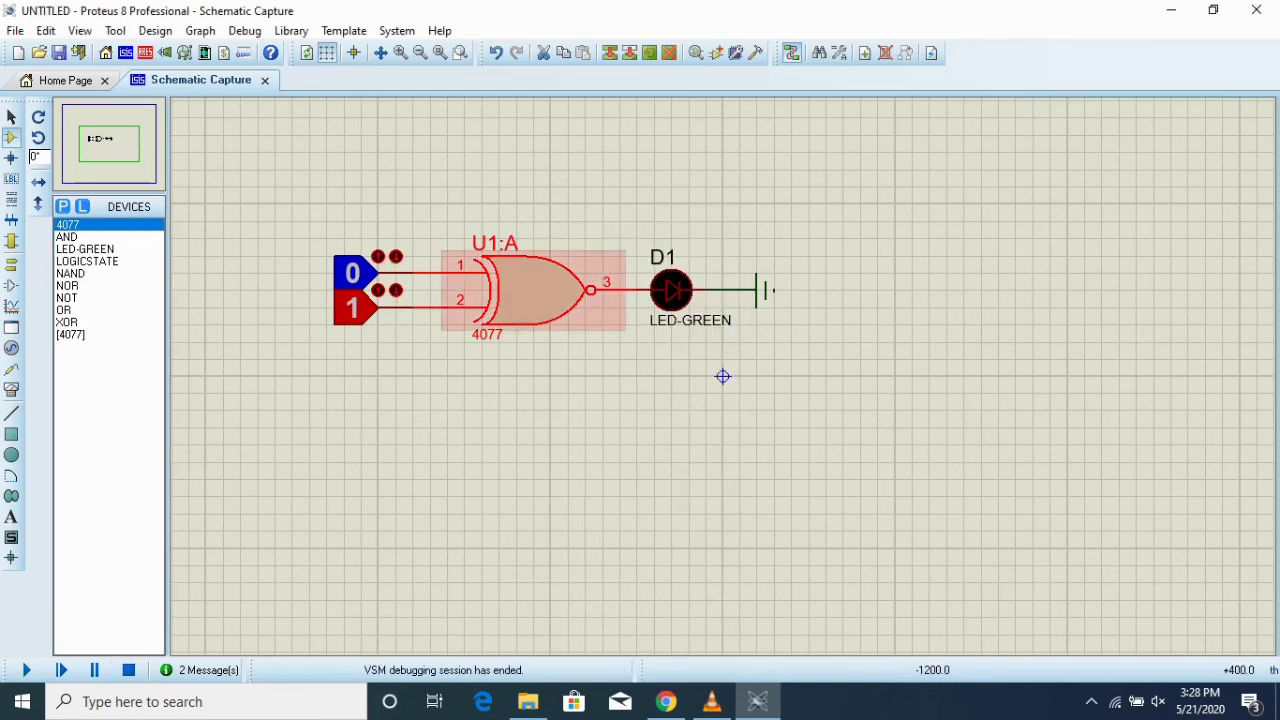
Delete the 4077 gate and the lower logic state source.
right_click(530, 290)
click(600, 264)
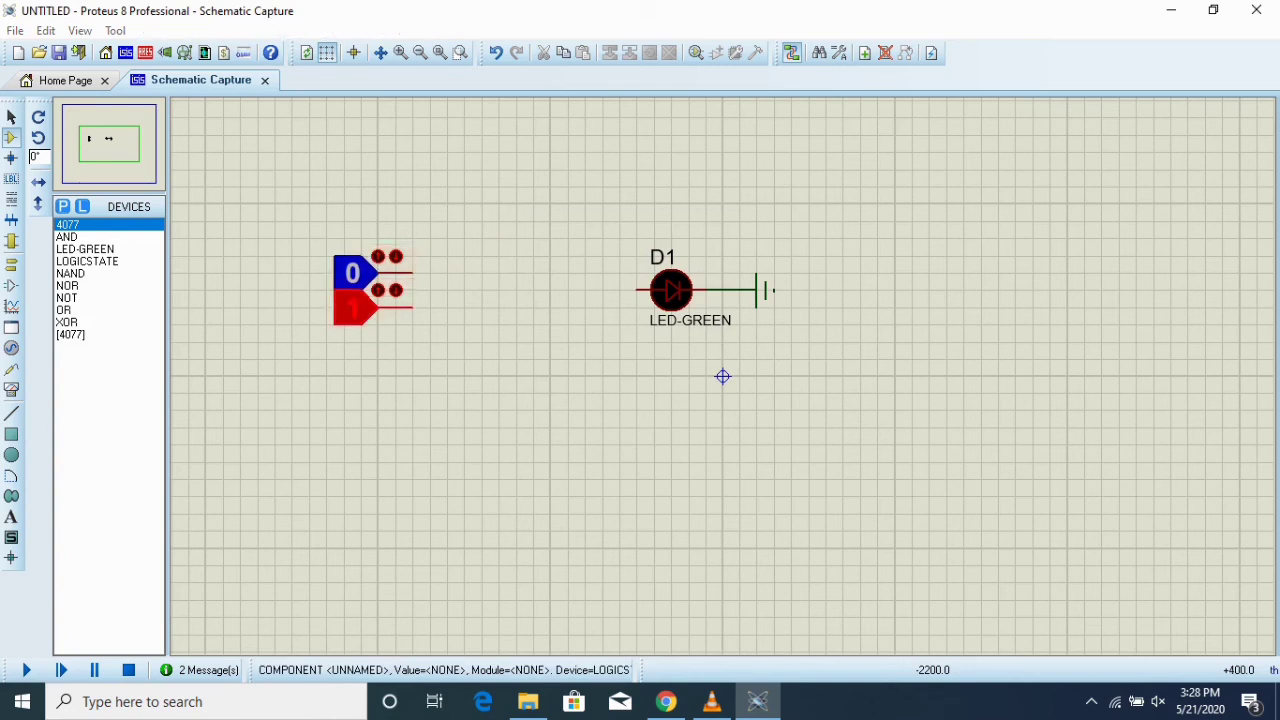
right_click(368, 290)
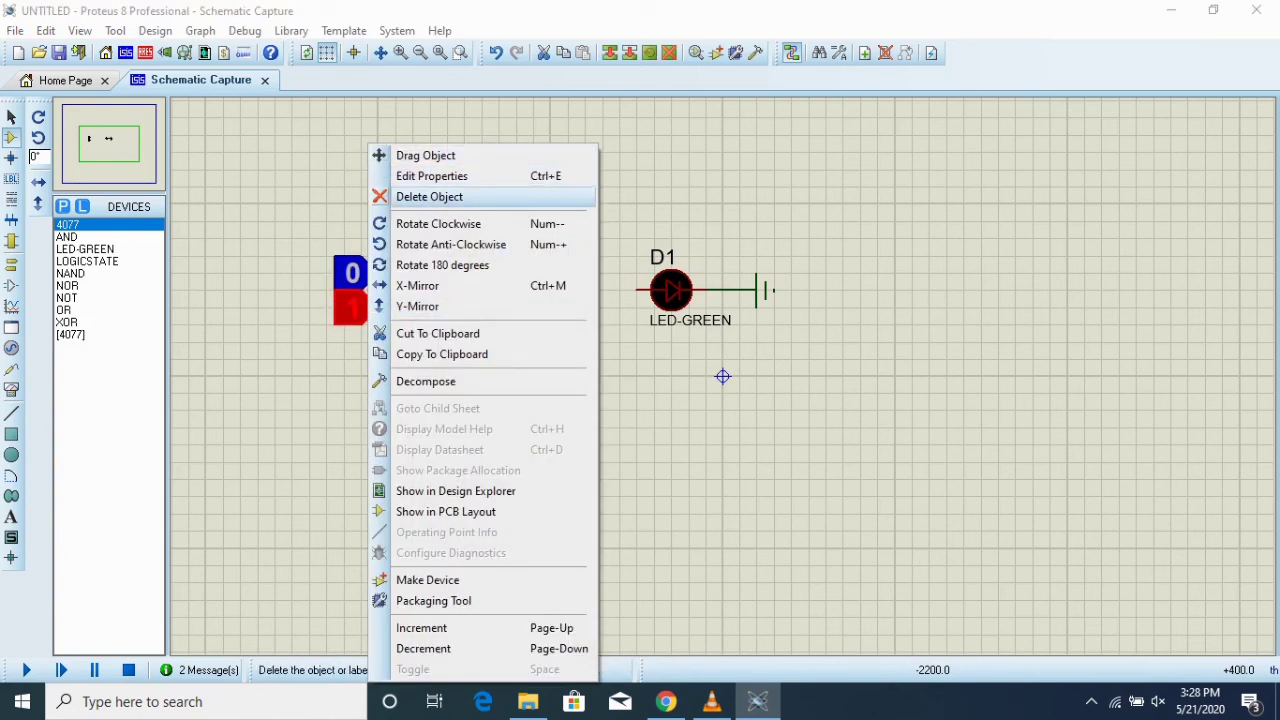
click(429, 196)
Place a NOT gate between the remaining logic state source and the LED, aligned with the LED's input.
click(67, 236)
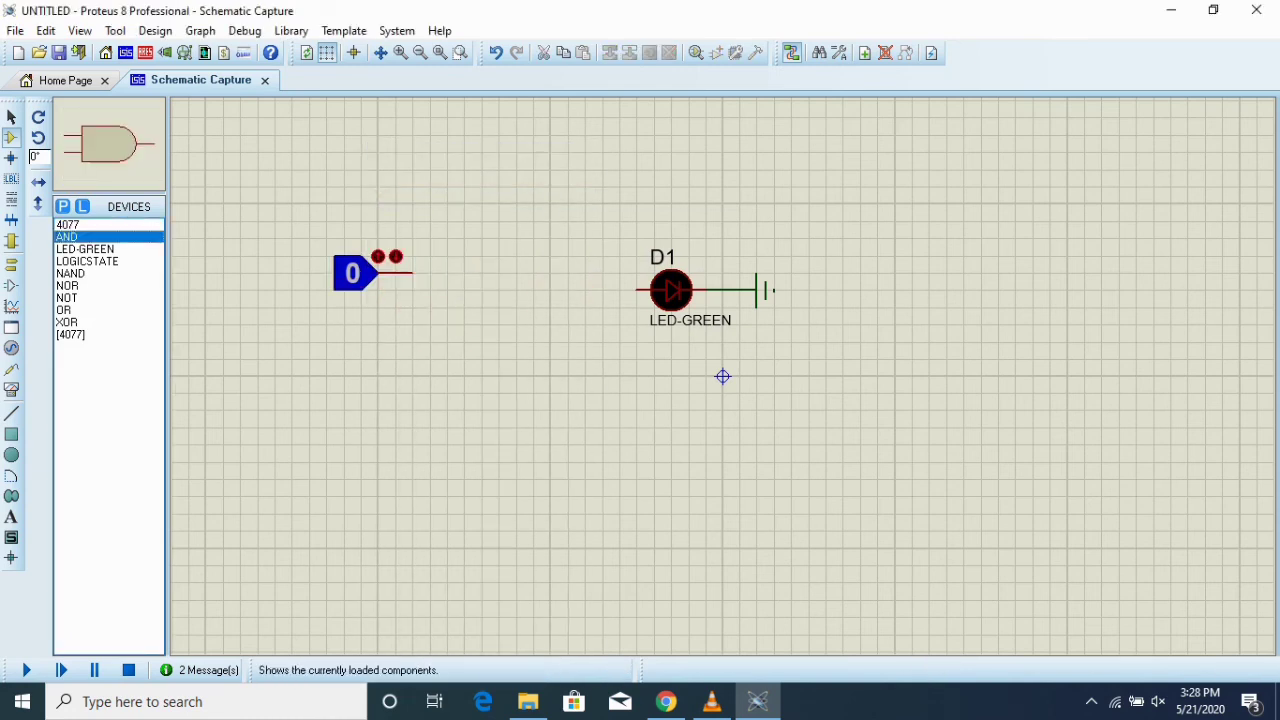
click(67, 297)
click(515, 290)
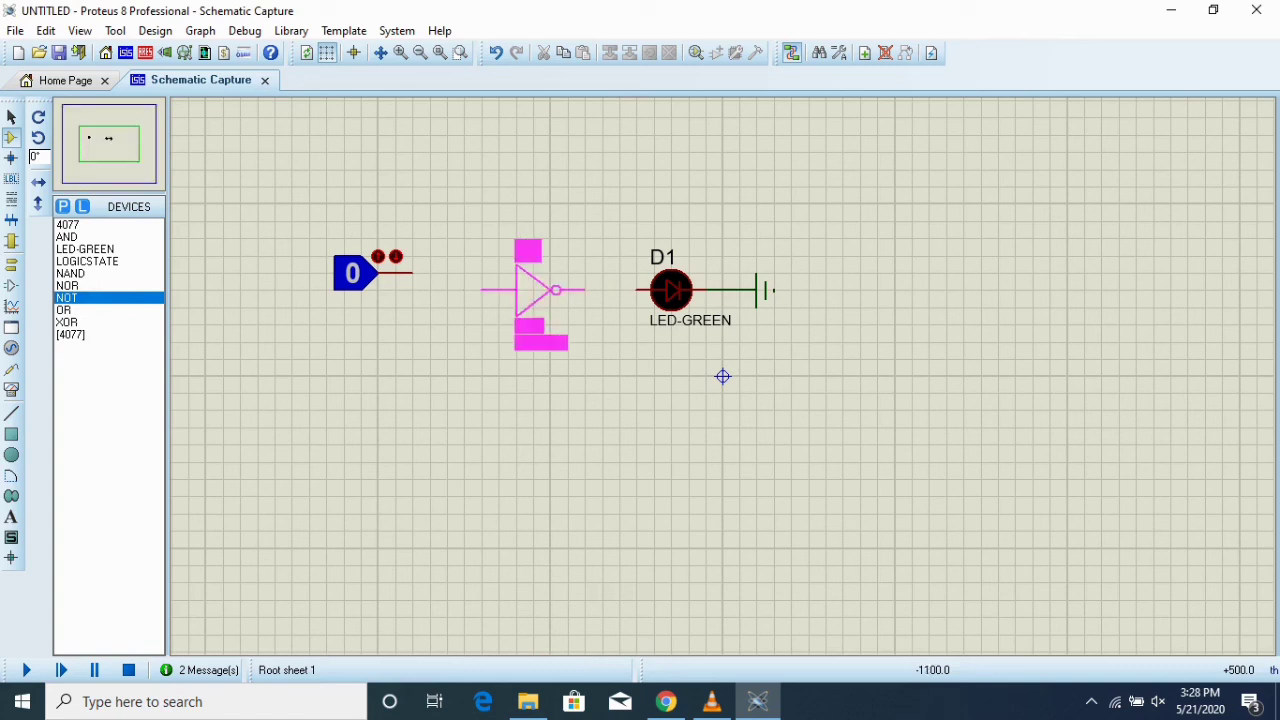
click(530, 290)
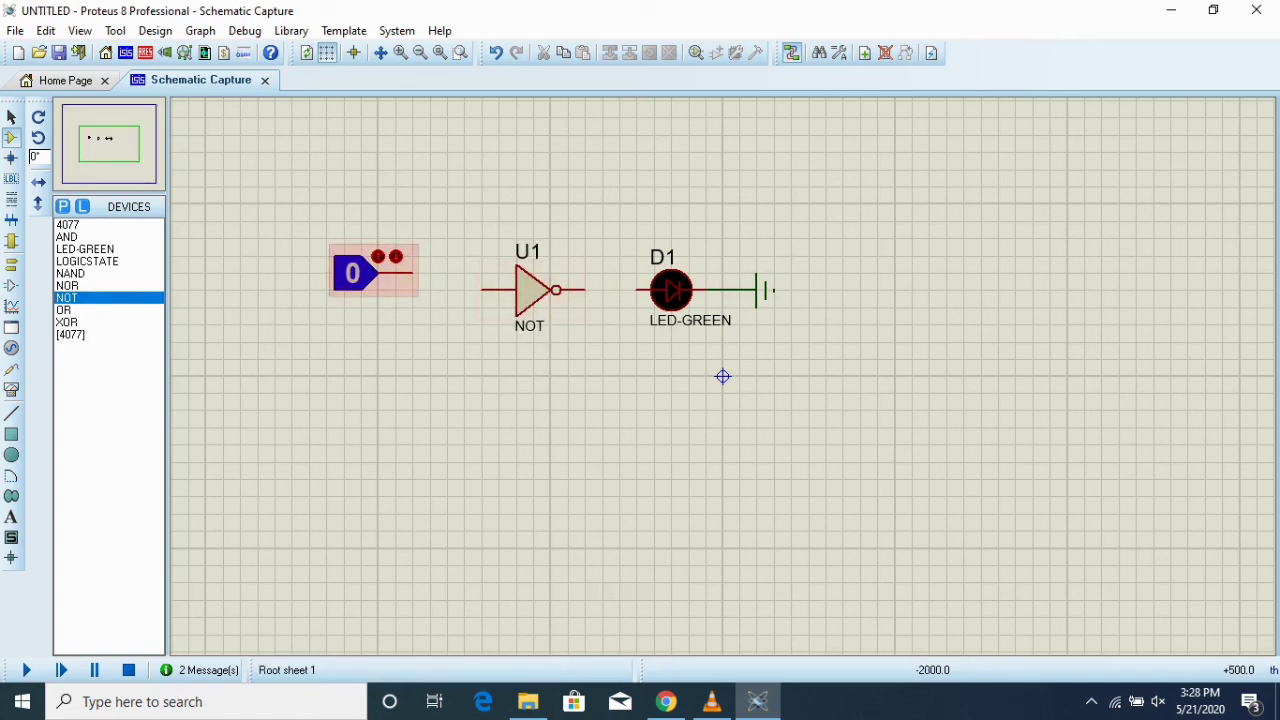
Set the logic state source to 1 and wire it through the NOT gate to the LED.
click(345, 265)
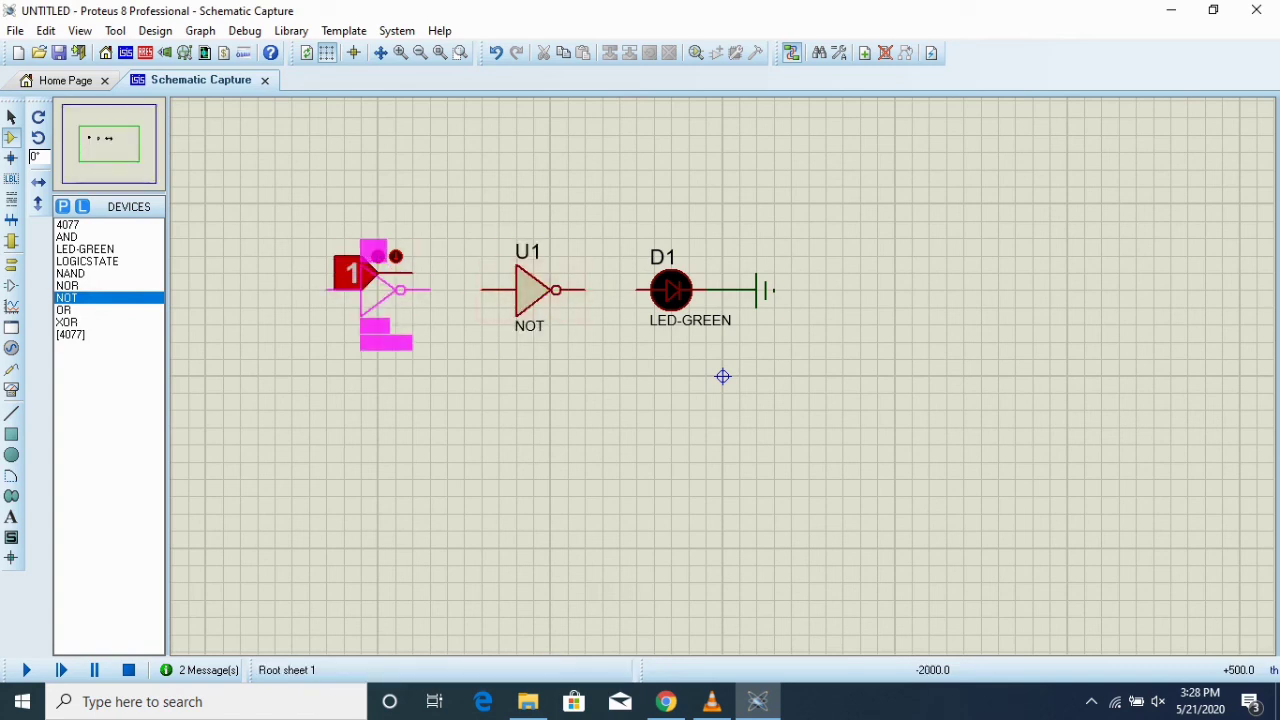
click(413, 272)
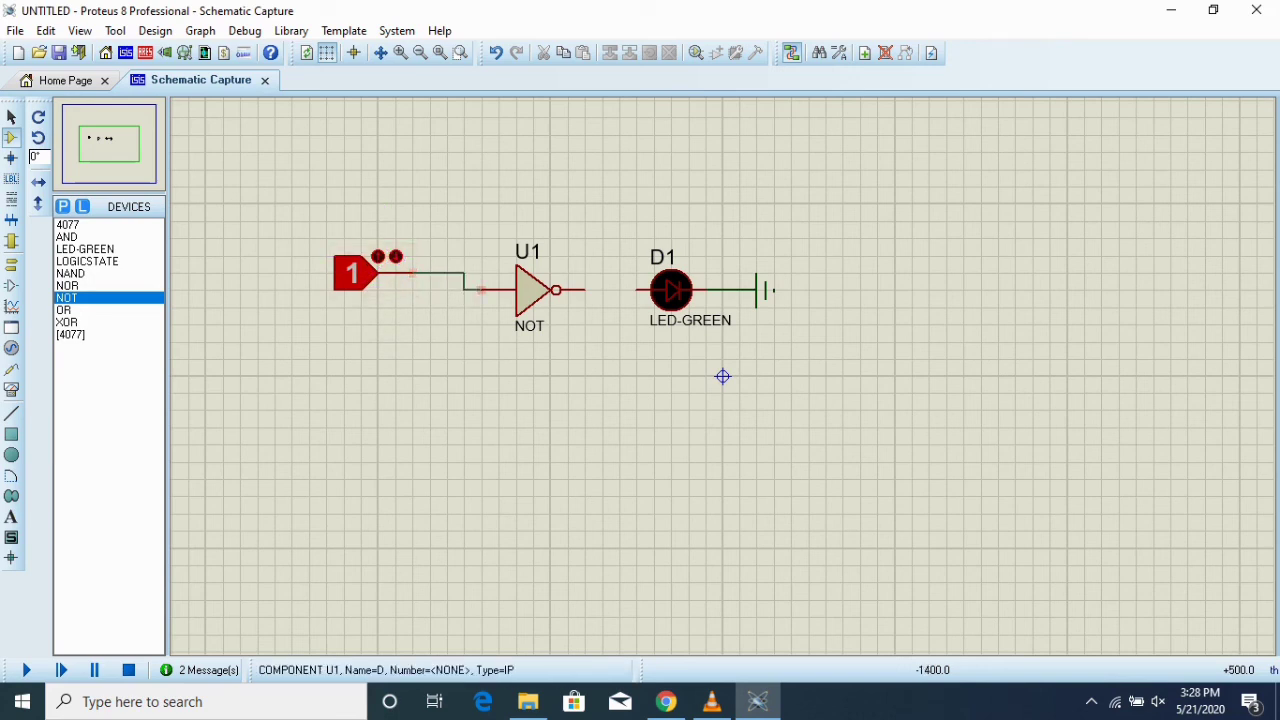
click(482, 290)
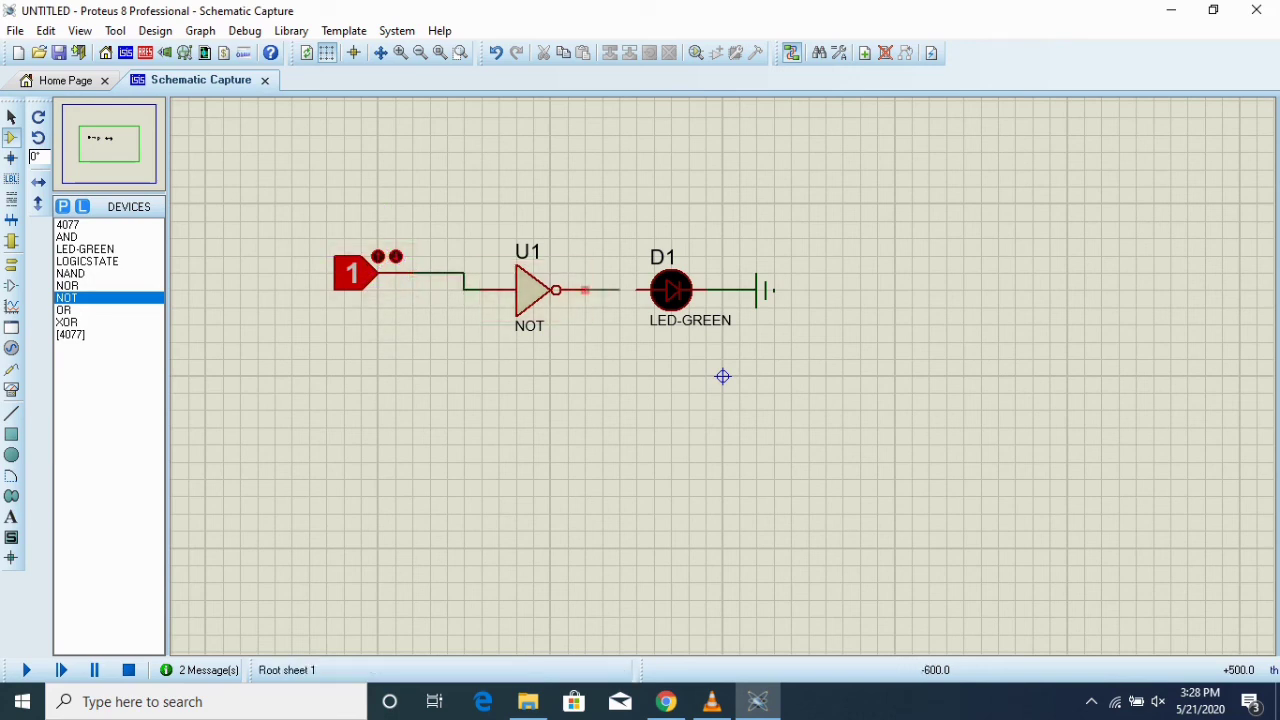
click(636, 290)
Run the simulation and test the NOT gate with input 1 and then 0.
click(26, 670)
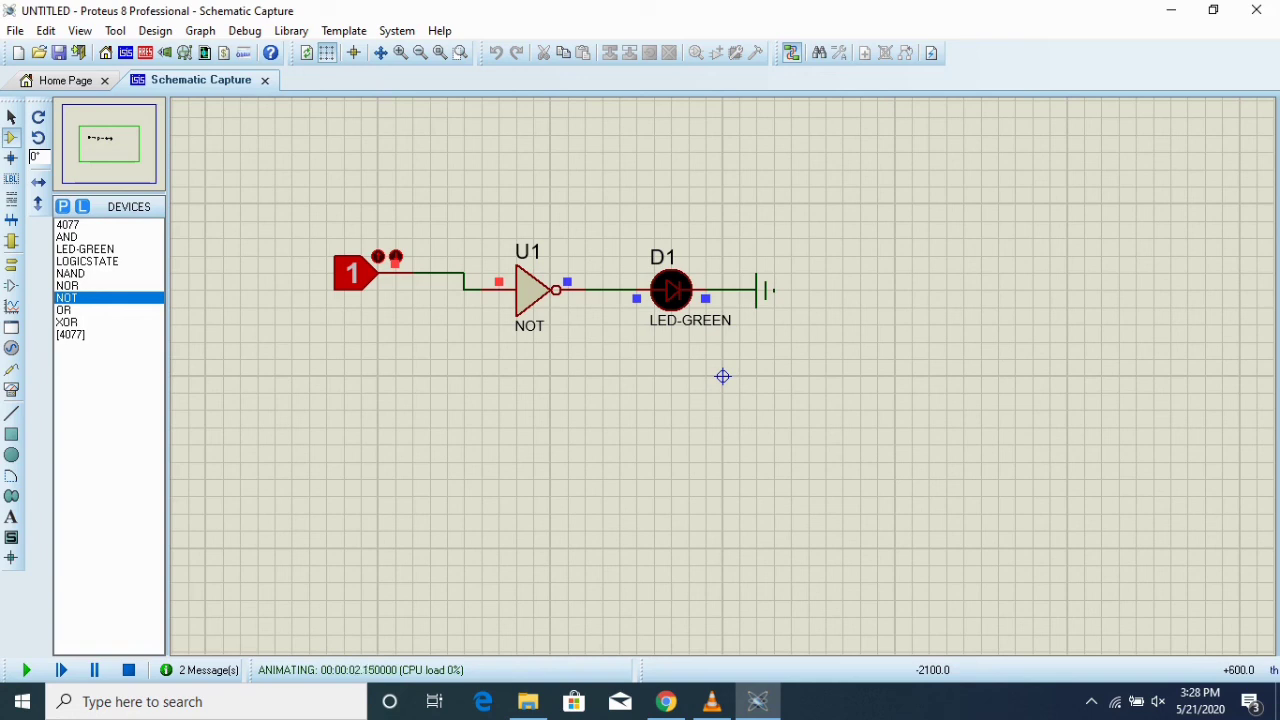
click(357, 272)
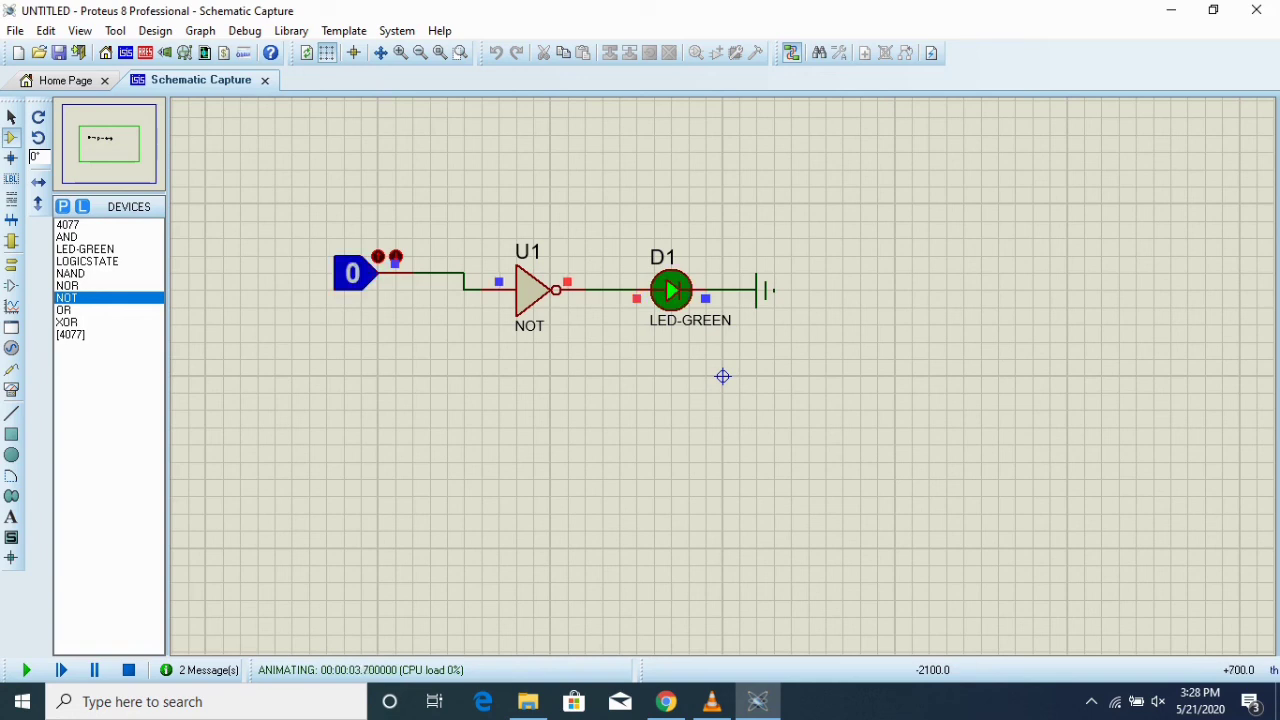